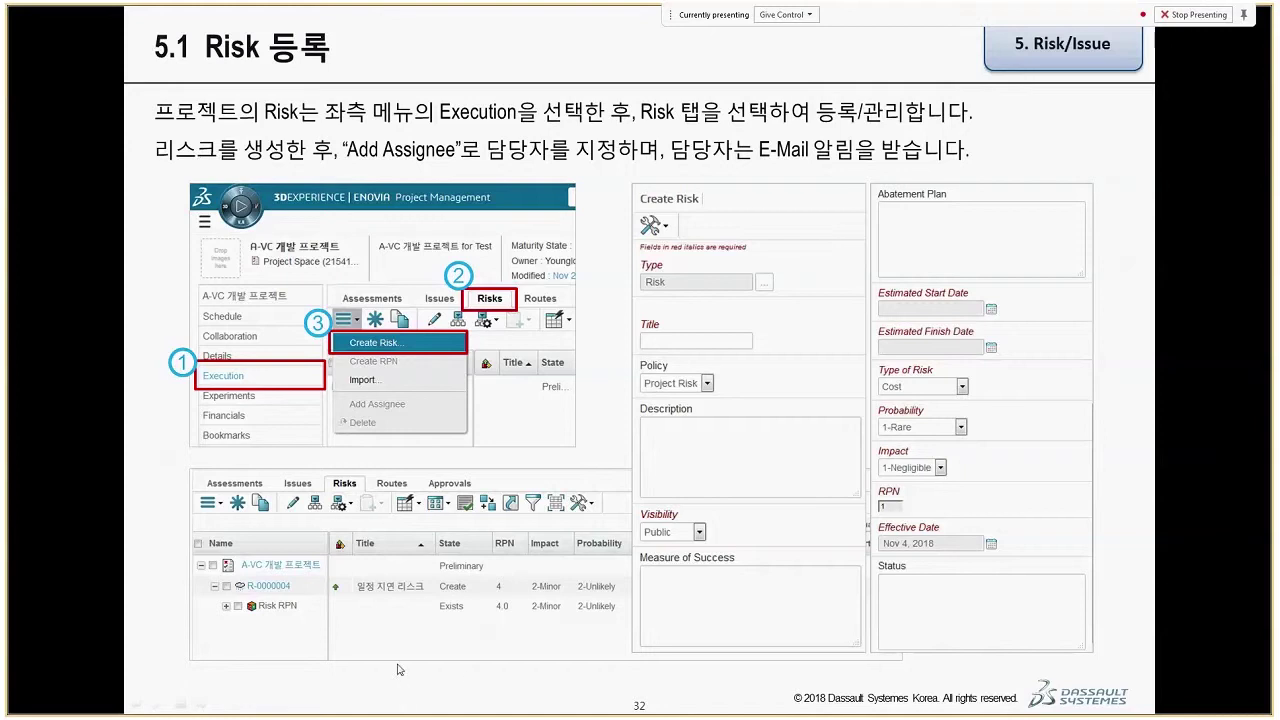
# - Switch to the Firefox browser and close the tab that shows the task's deliverables
pyautogui.press('super')
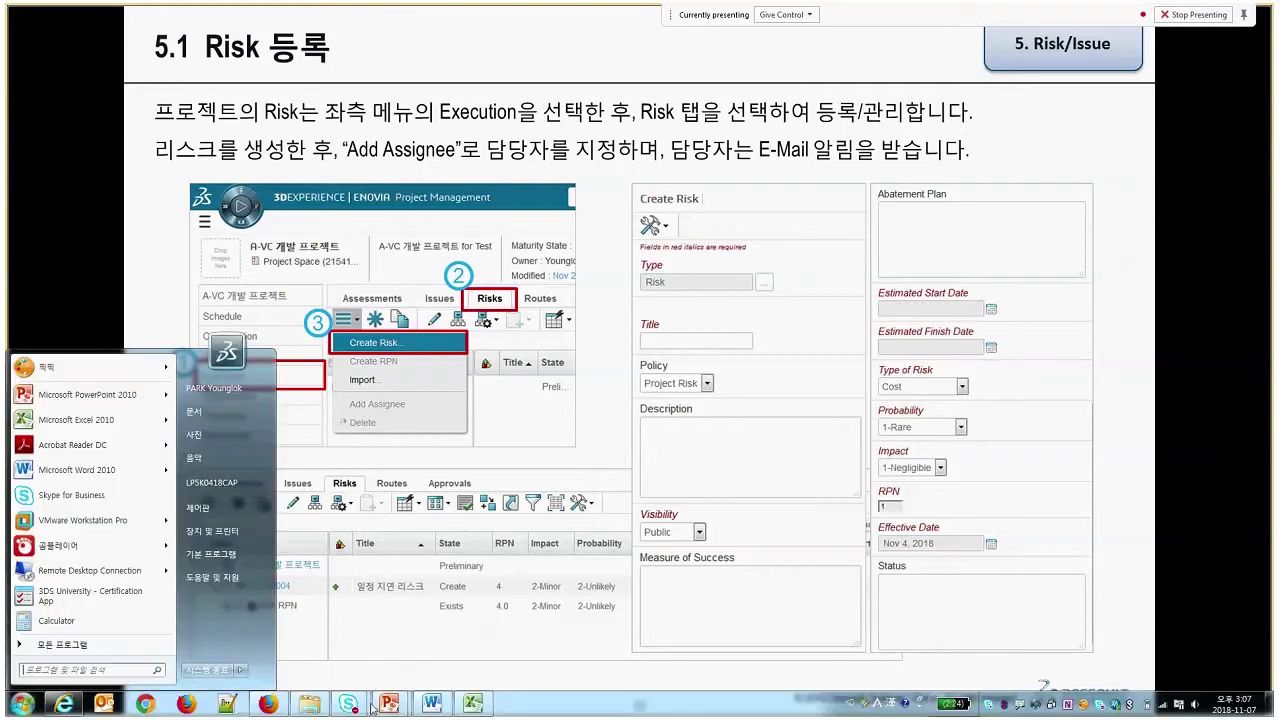
pyautogui.click(268, 704)
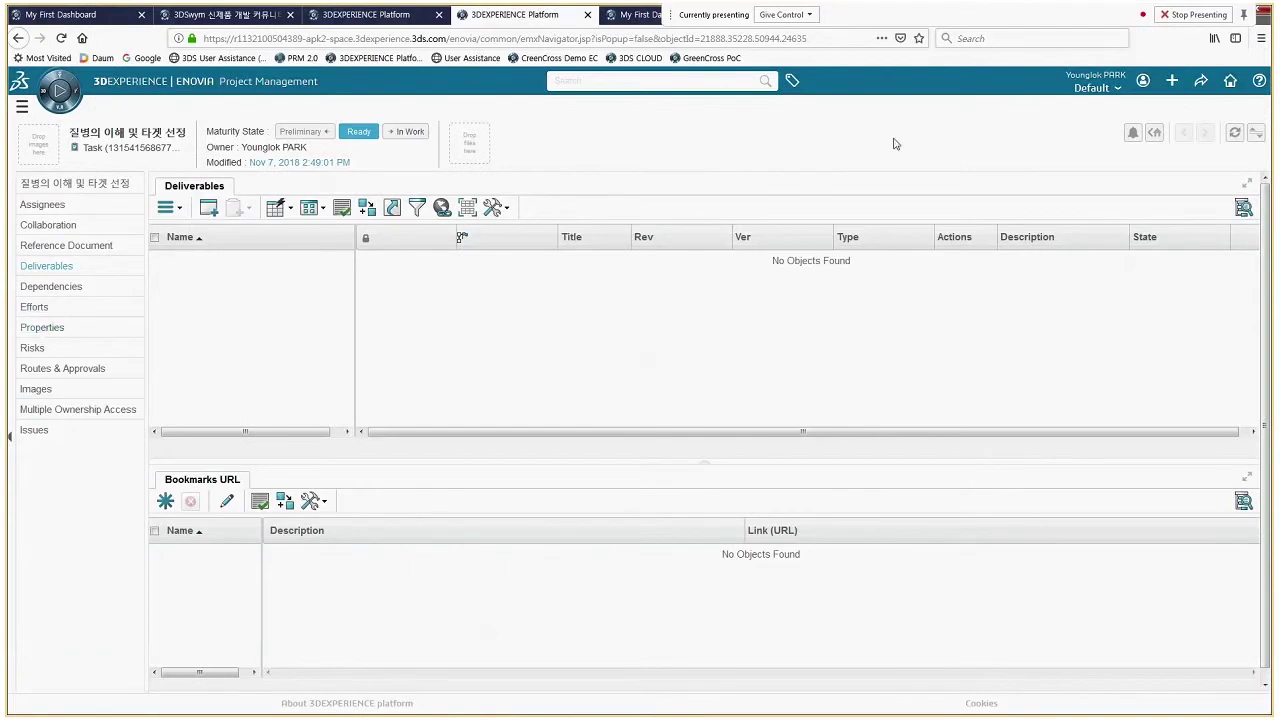
pyautogui.click(1154, 135)
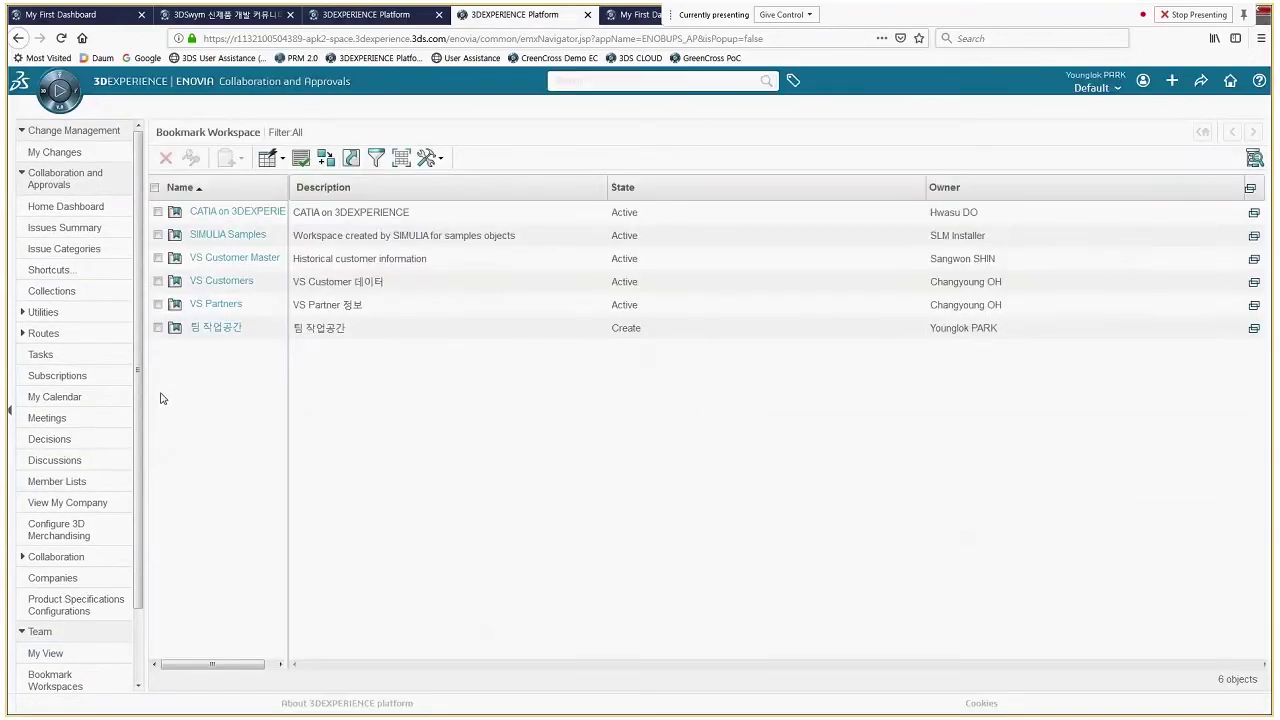
pyautogui.click(588, 16)
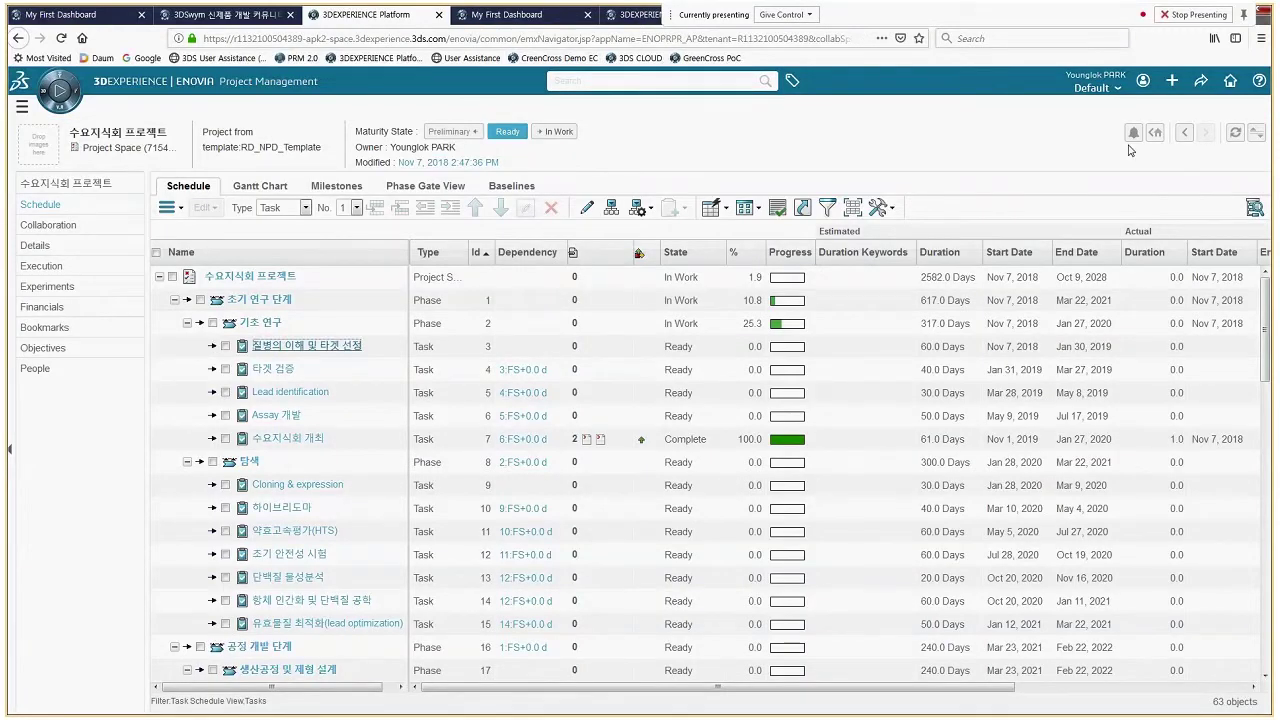
# - Return to the project list and open the Execution page of the project 수요지식회 프로젝트
pyautogui.click(1184, 133)
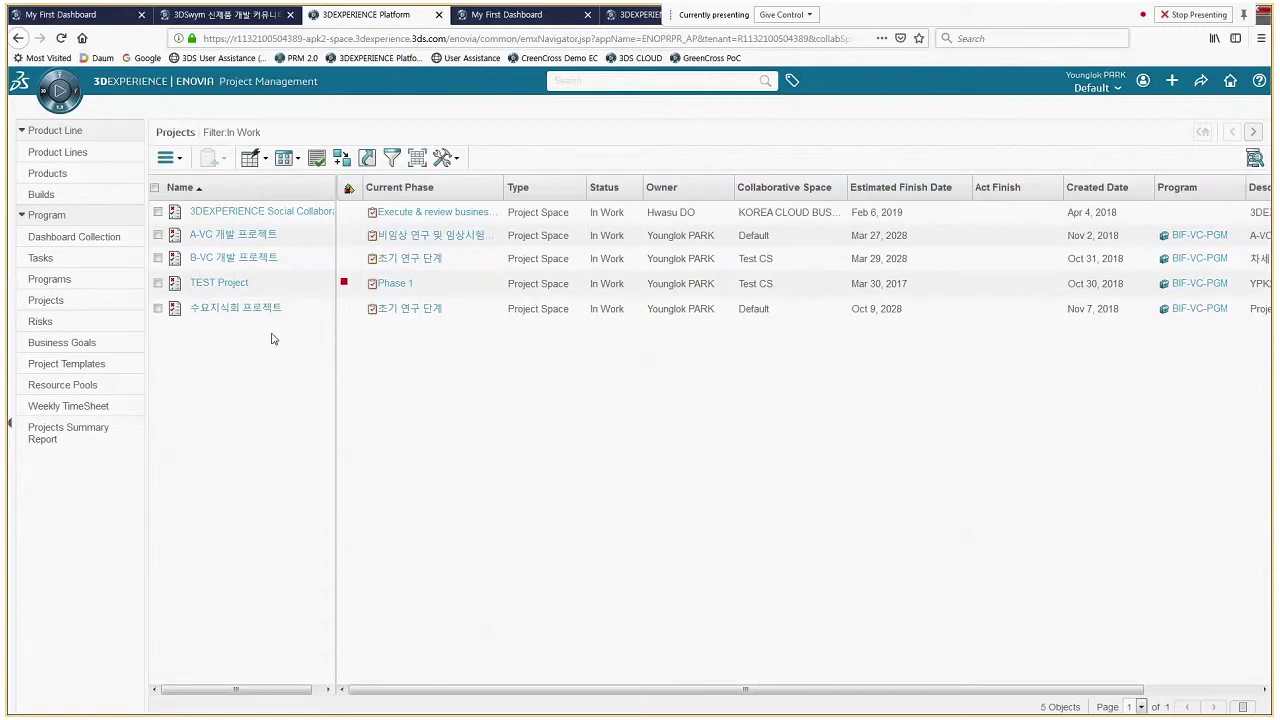
pyautogui.click(240, 324)
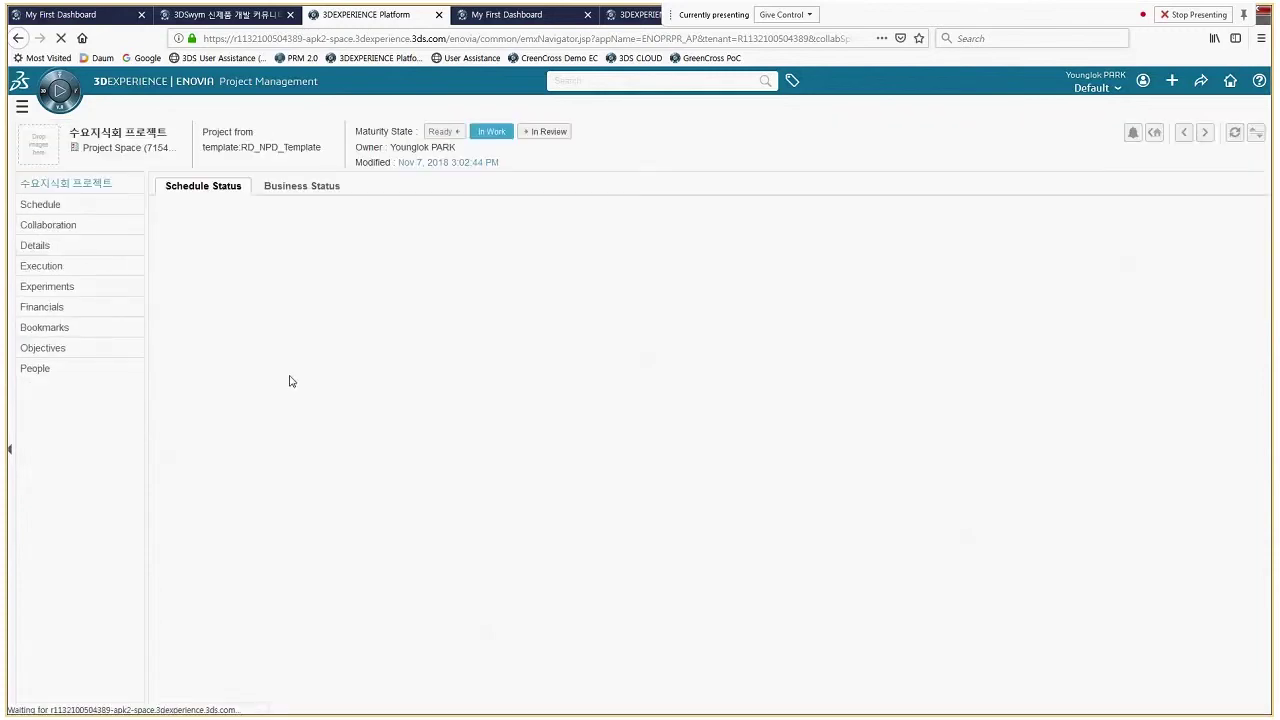
pyautogui.click(42, 268)
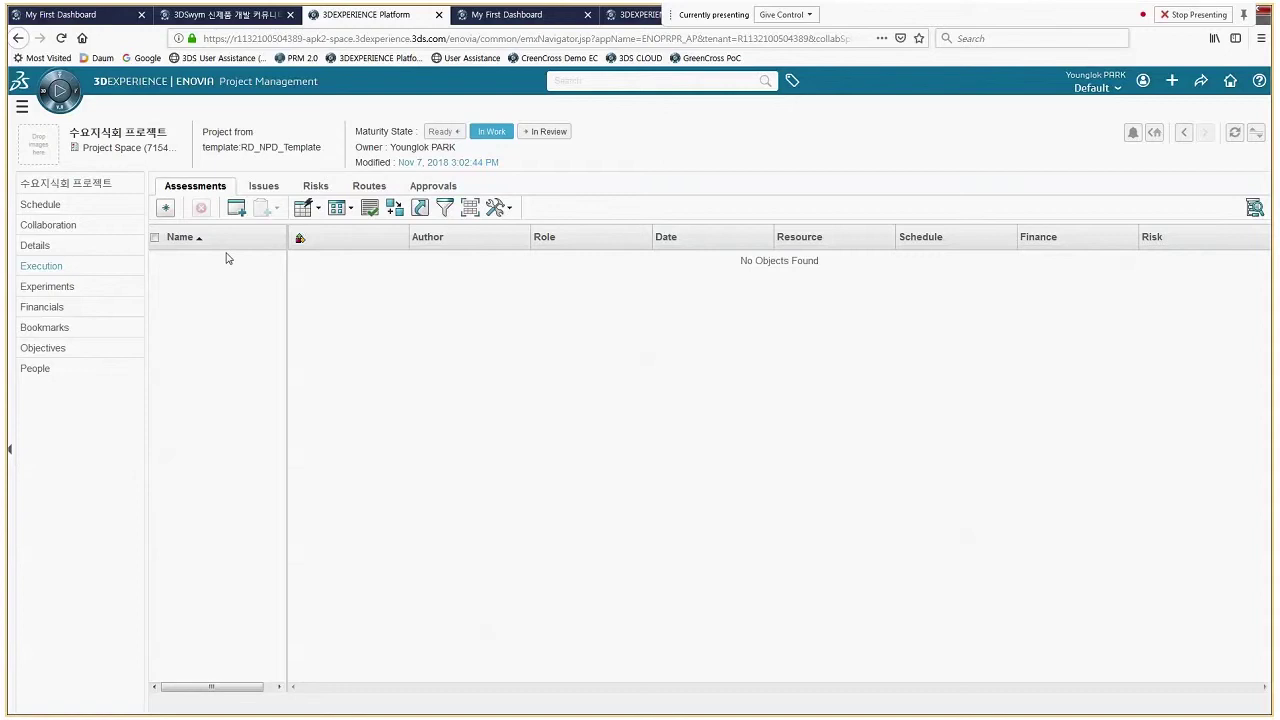
# - Start a new assessment for the project and name it "프로젝트 초기 평가"
pyautogui.click(168, 209)
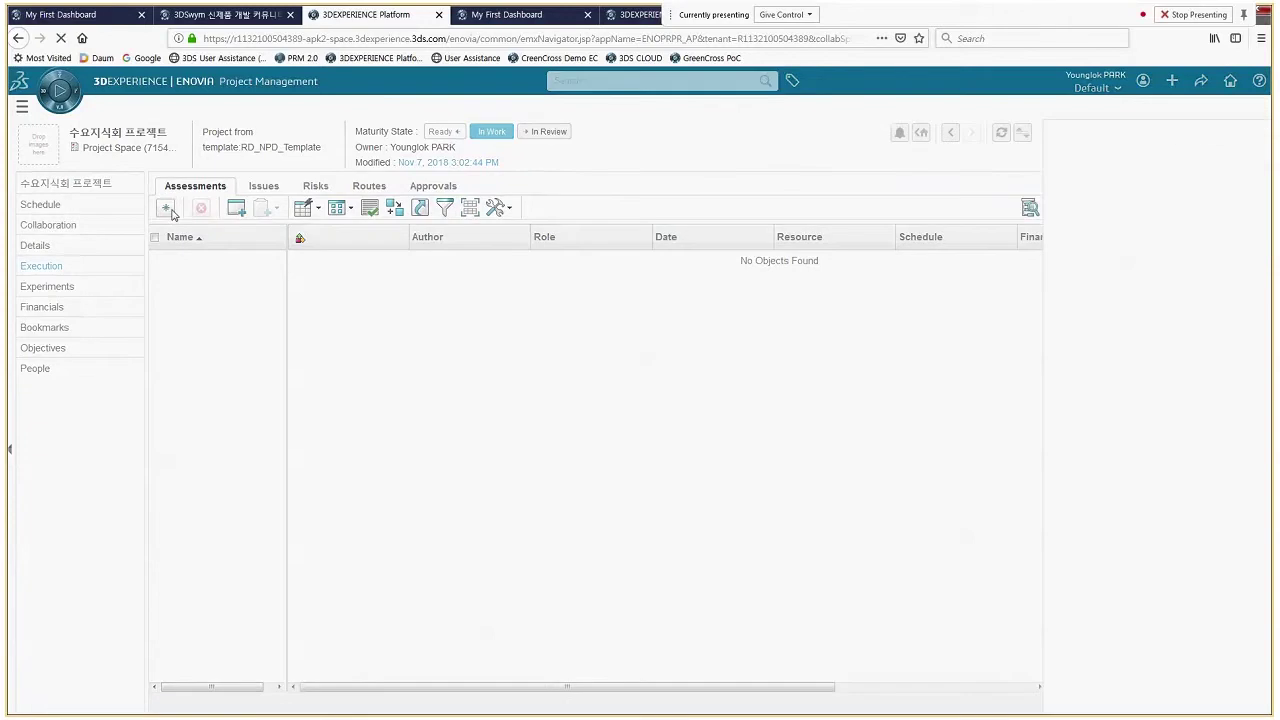
pyautogui.click(1130, 238)
pyautogui.write('초')
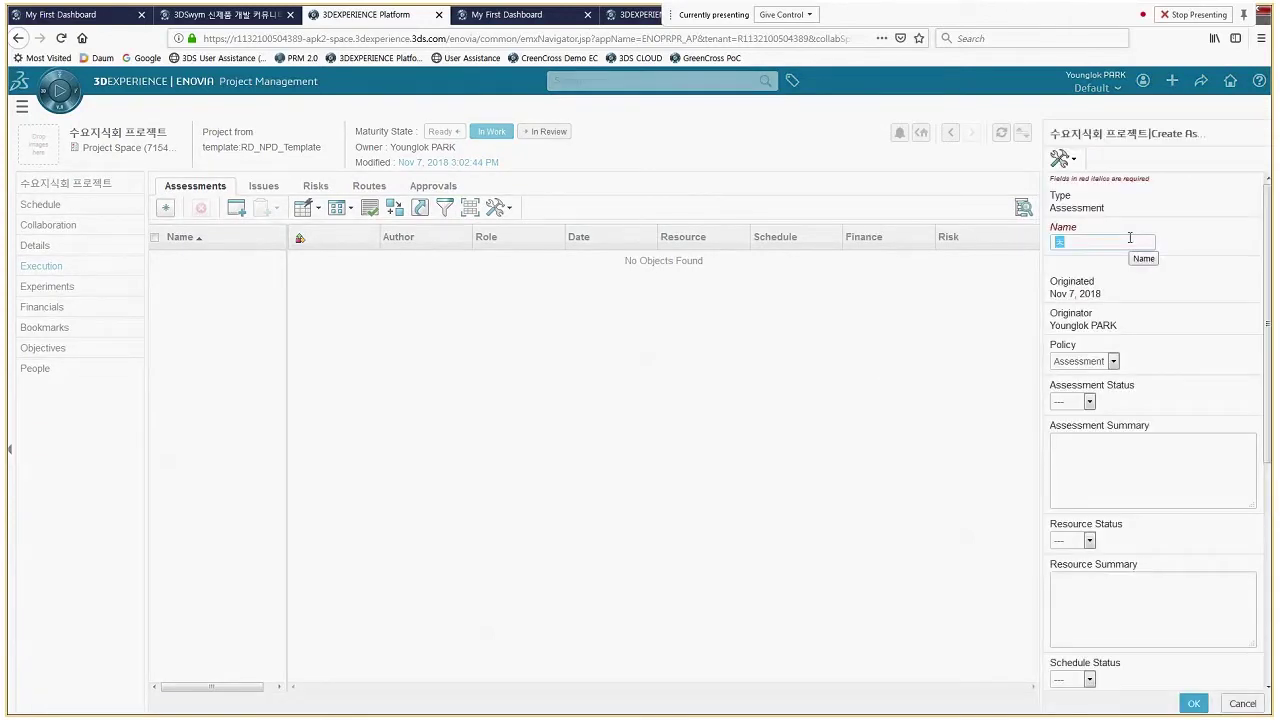
pyautogui.write('로젝트 초기 평가')
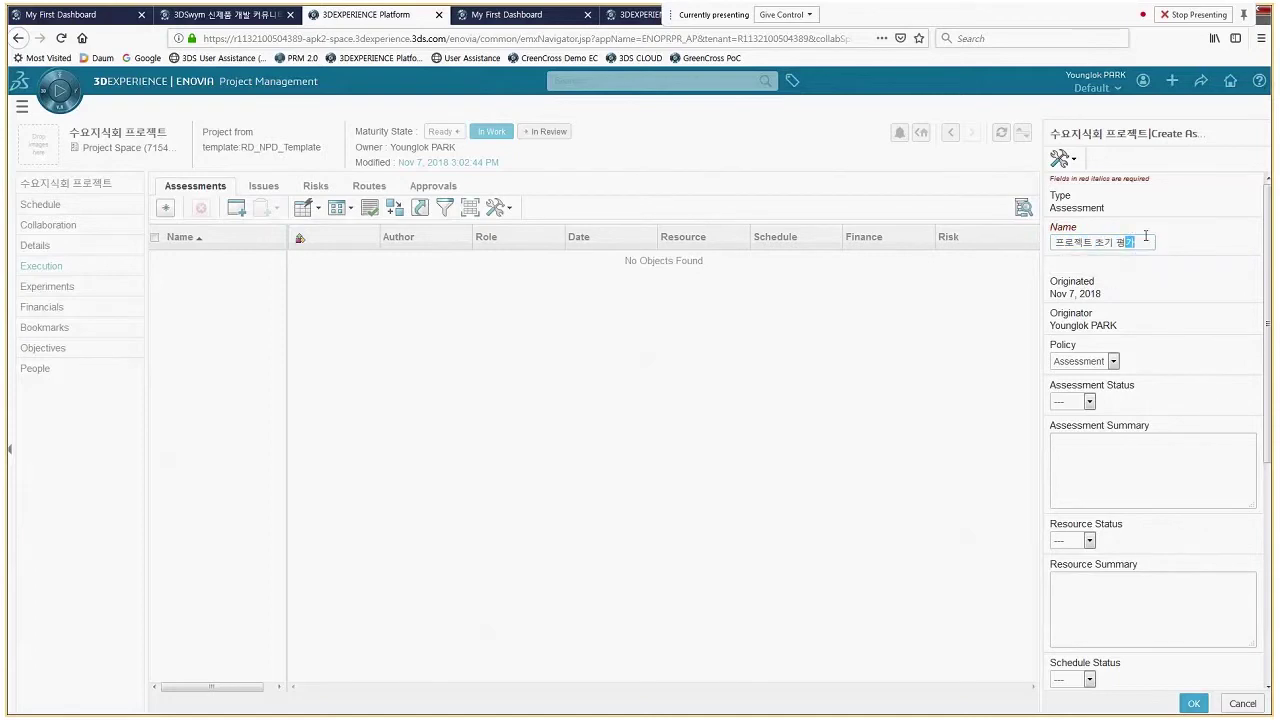
# - Set the Assessment Status to Green and enter "문제 없음" as the Assessment Summary
pyautogui.click(1195, 411)
pyautogui.scroll(-2, 1150, 380)
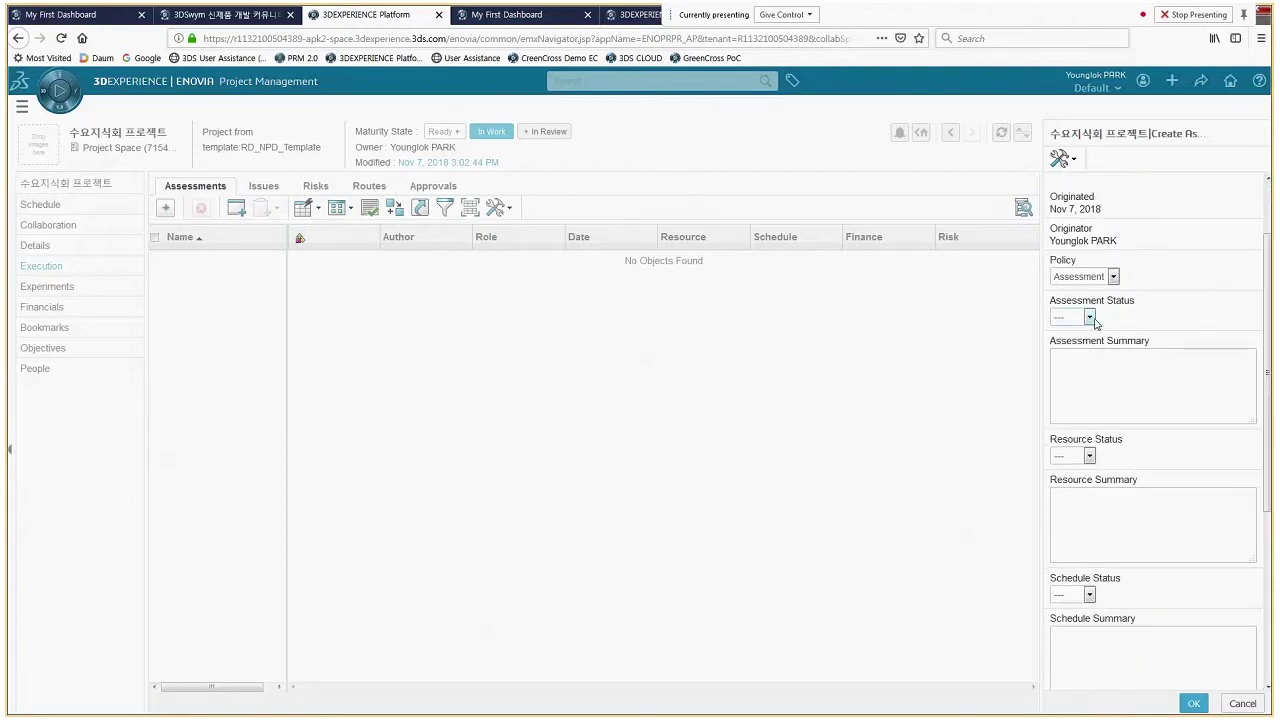
pyautogui.click(1092, 319)
pyautogui.click(1068, 363)
pyautogui.write('문제 없음')
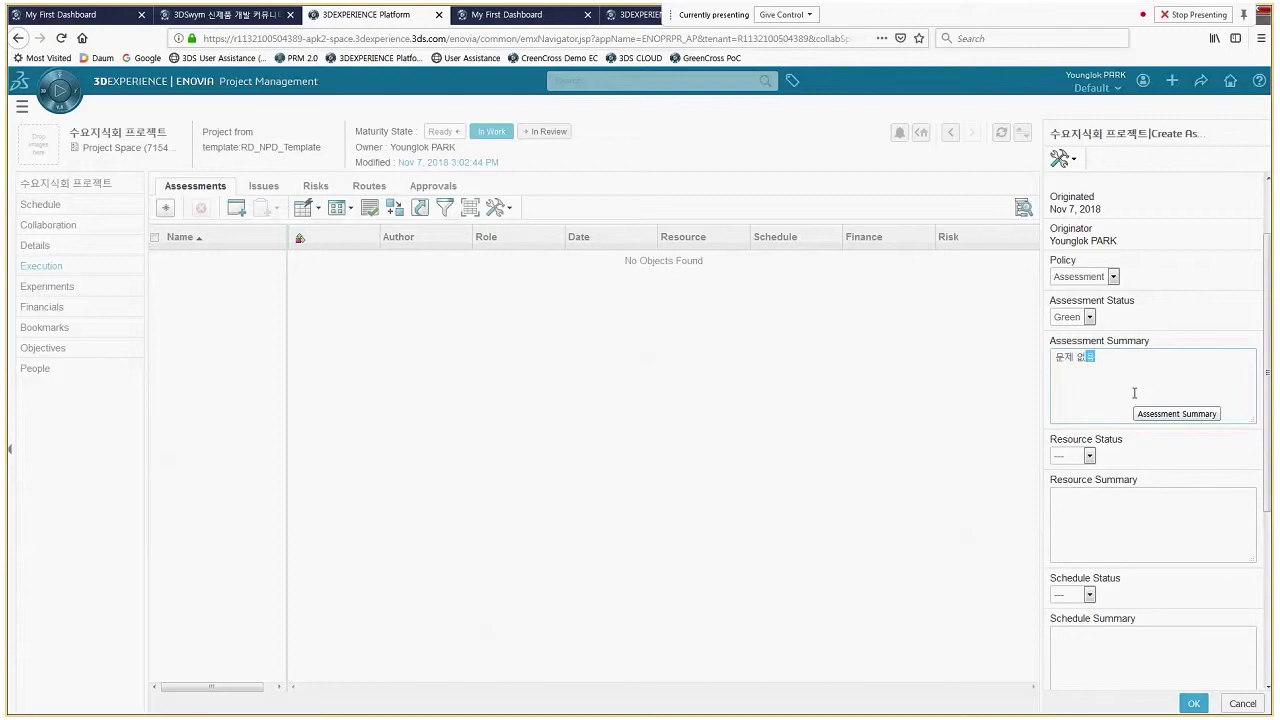
# - Set both the Resource Status and the Schedule Status of the assessment to Green
pyautogui.click(1089, 455)
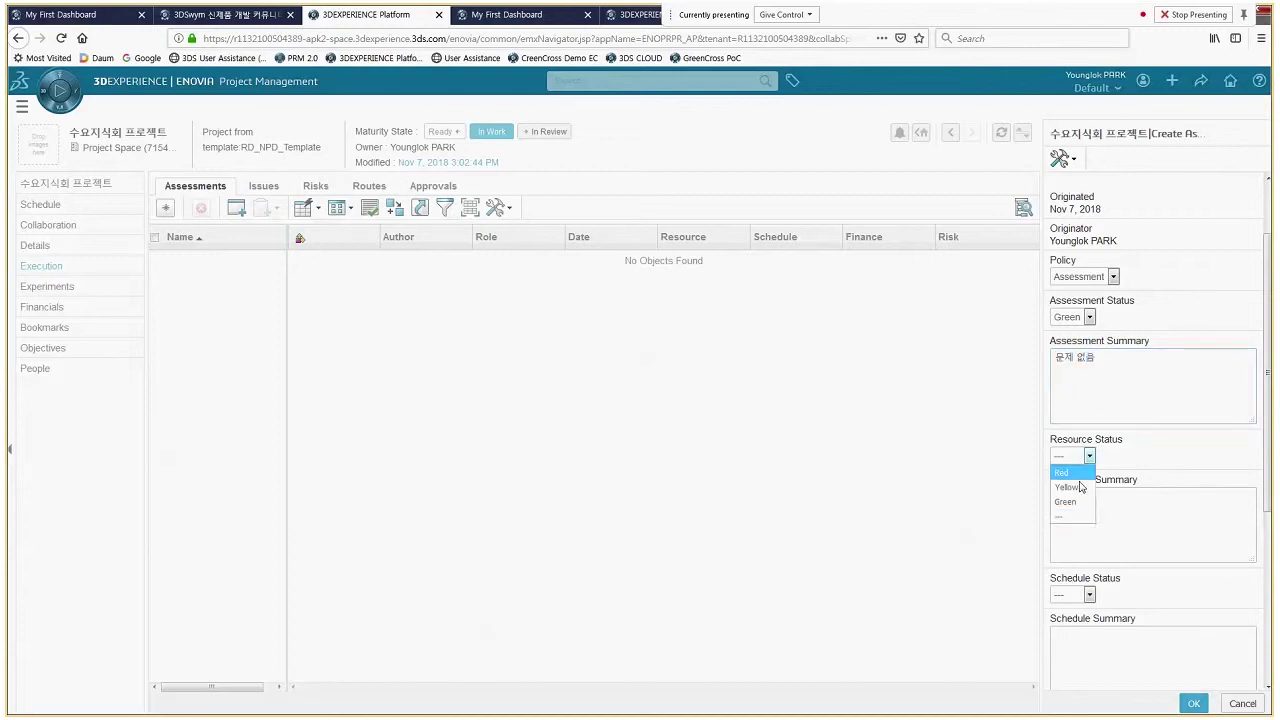
pyautogui.click(1065, 501)
pyautogui.click(1170, 536)
pyautogui.scroll(-2, 1170, 536)
pyautogui.click(1089, 459)
pyautogui.click(1066, 506)
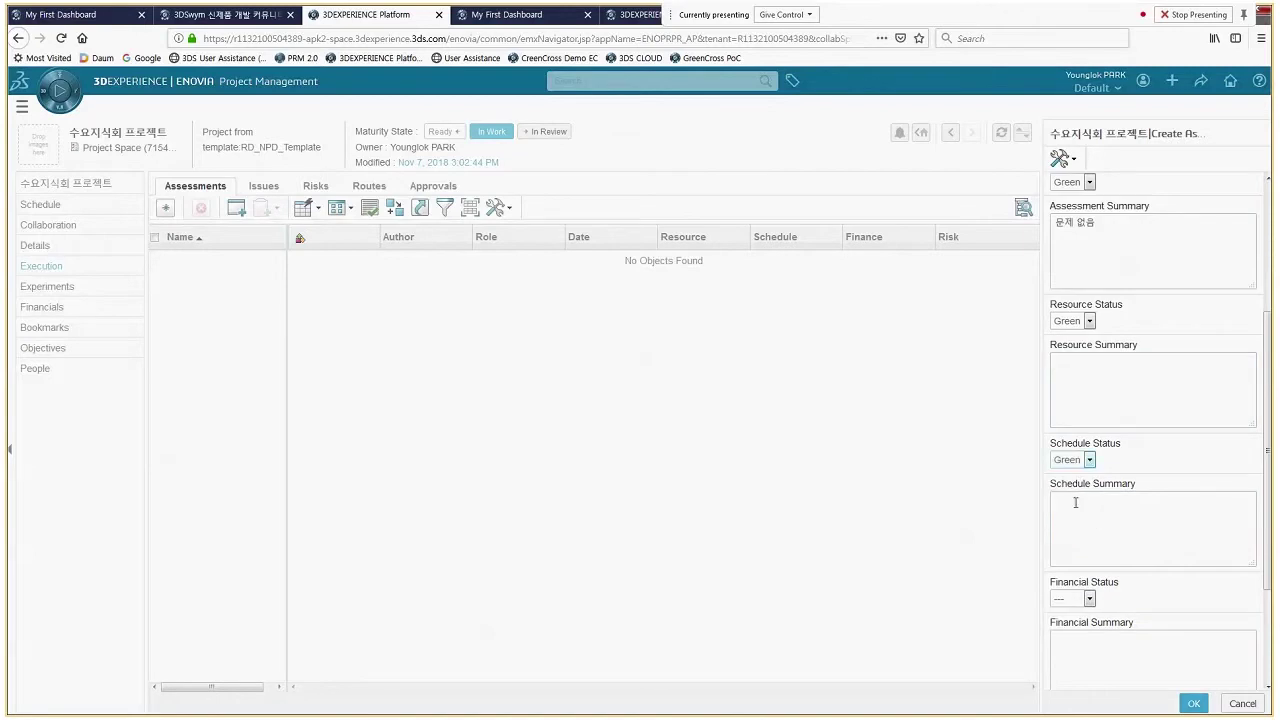
# - Set the Financial Status to Yellow and enter "회식비가 너무 많음" as the Financial Summary
pyautogui.click(1089, 598)
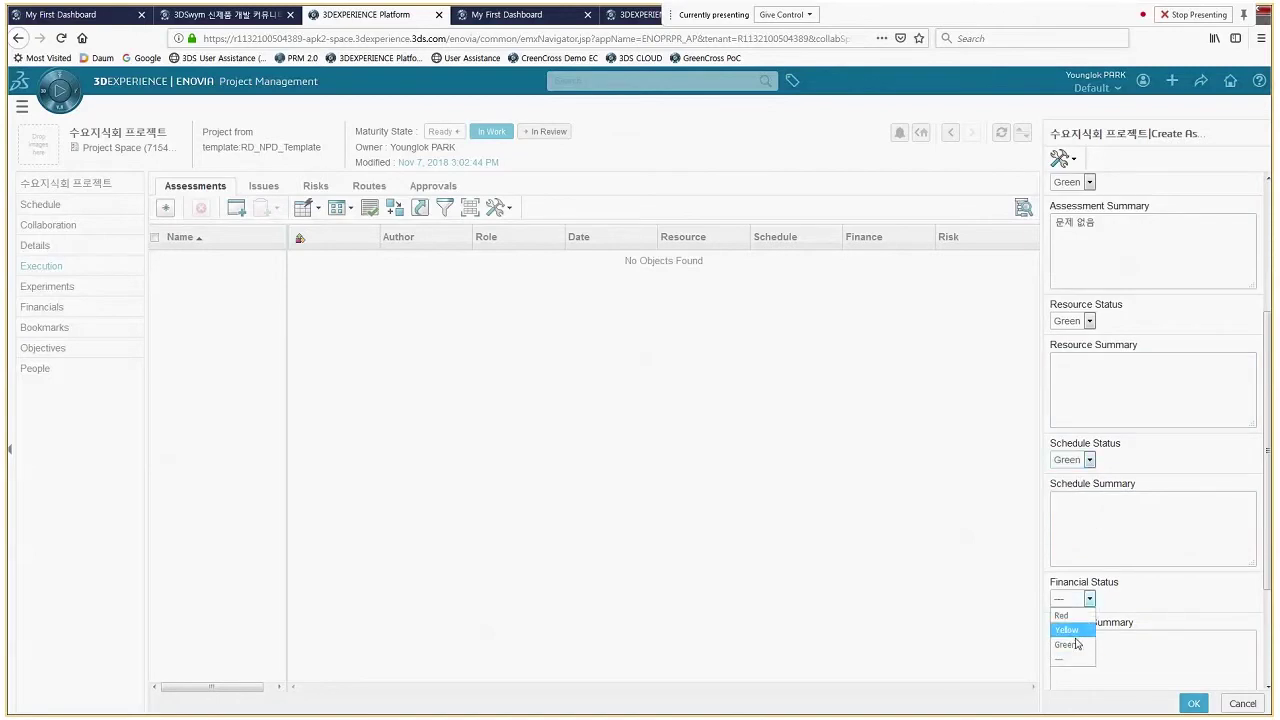
pyautogui.click(1066, 644)
pyautogui.scroll(-1, 1222, 628)
pyautogui.click(1089, 531)
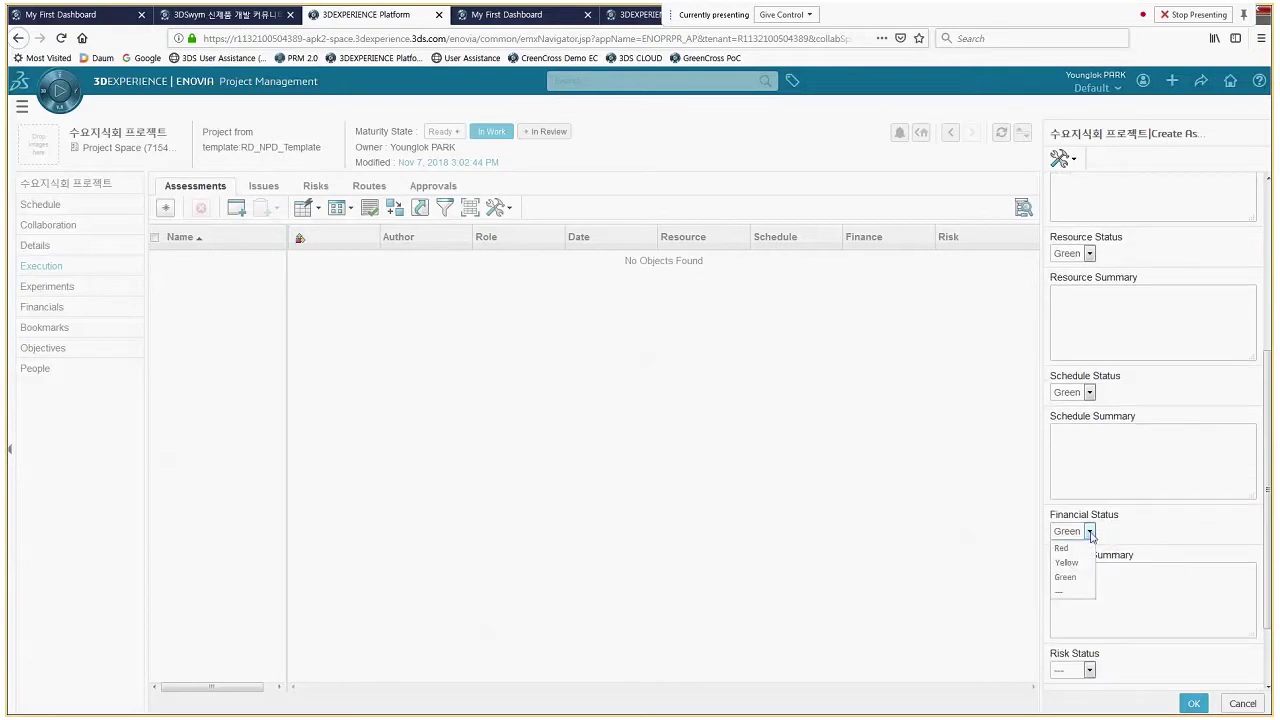
pyautogui.click(1081, 564)
pyautogui.click(1106, 589)
pyautogui.write('ㅂ')
pyautogui.write('식비')
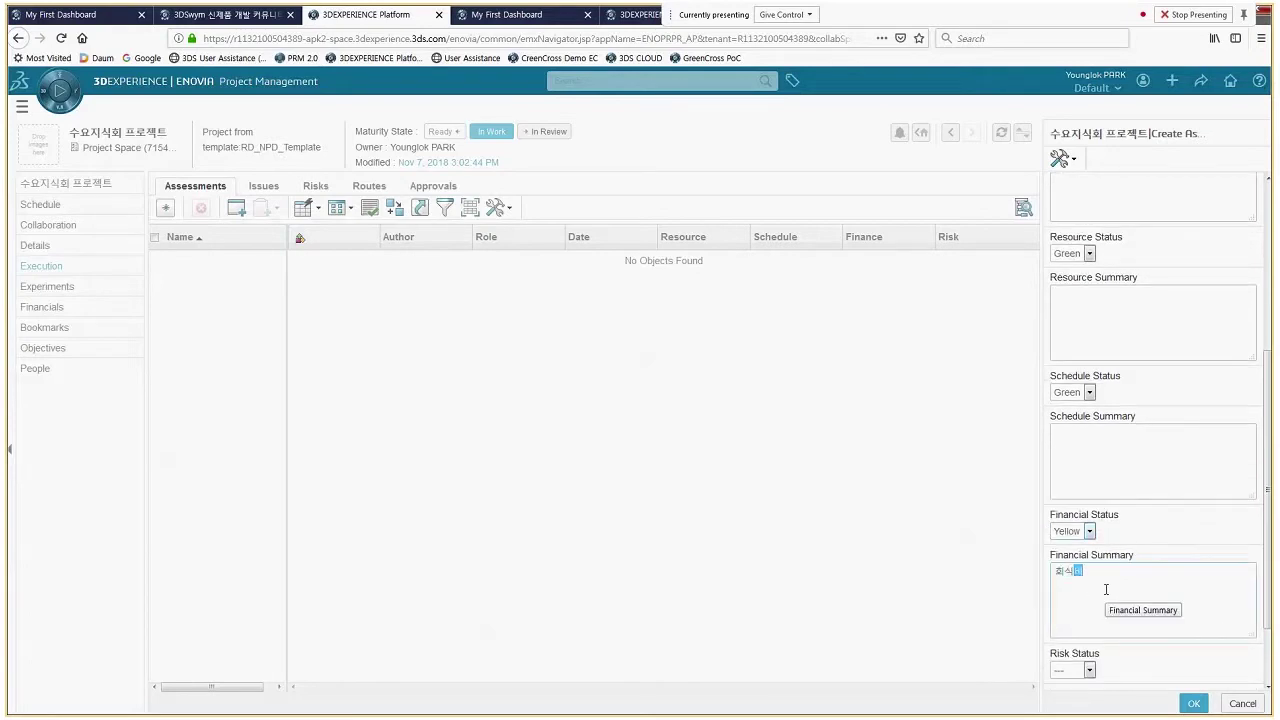
pyautogui.write('가 너무 많음.')
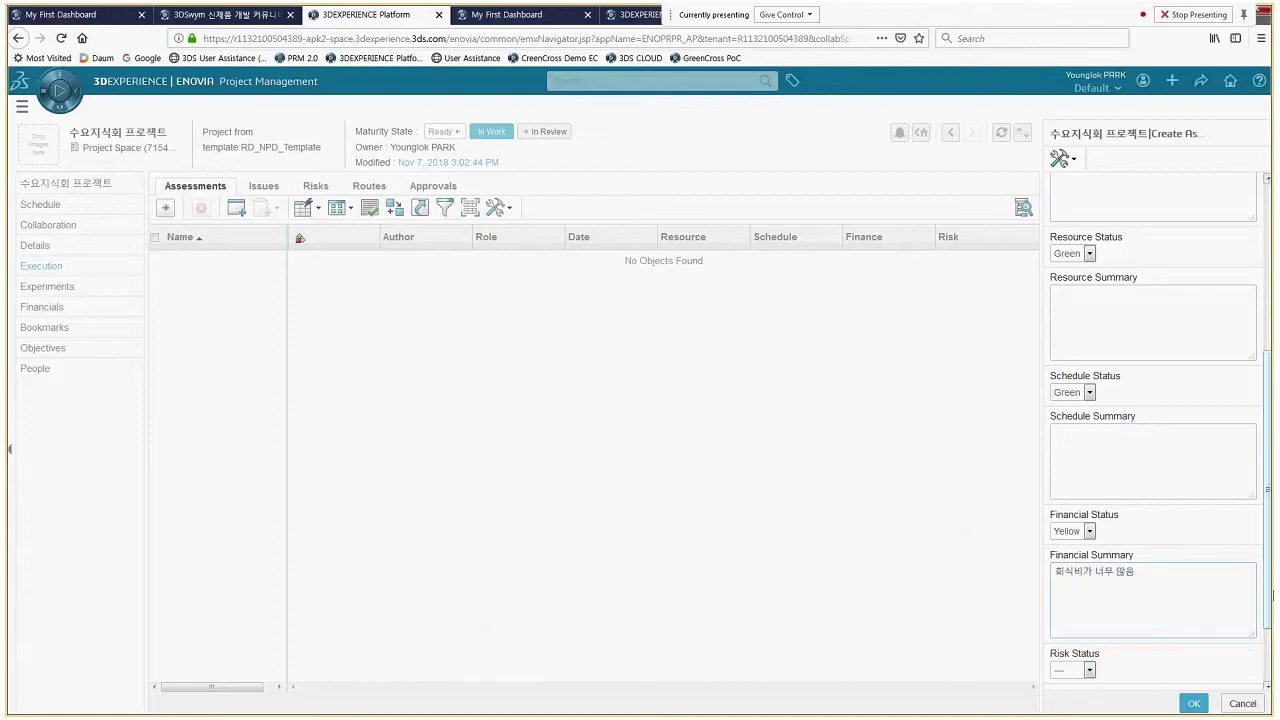
# - Set the Risk Status to Green and create the assessment
pyautogui.moveTo(1269, 595); pyautogui.dragTo(1268, 678)
pyautogui.click(1089, 580)
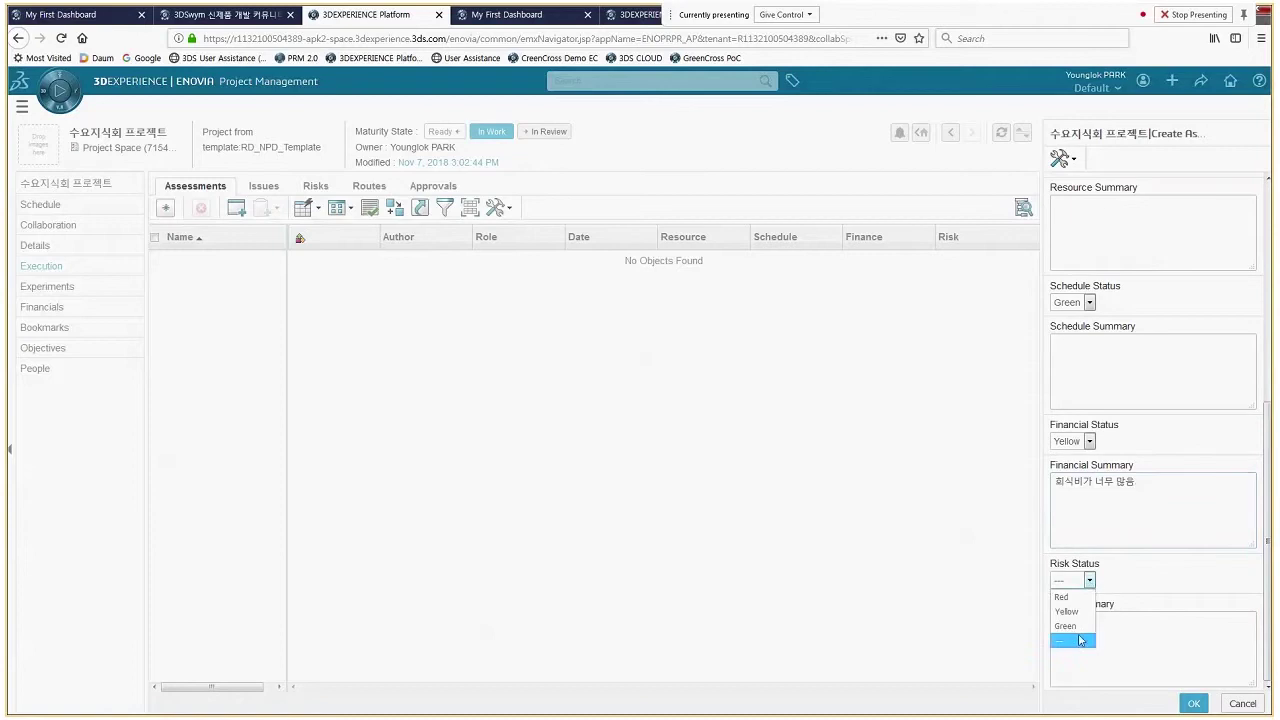
pyautogui.click(1065, 626)
pyautogui.click(1193, 703)
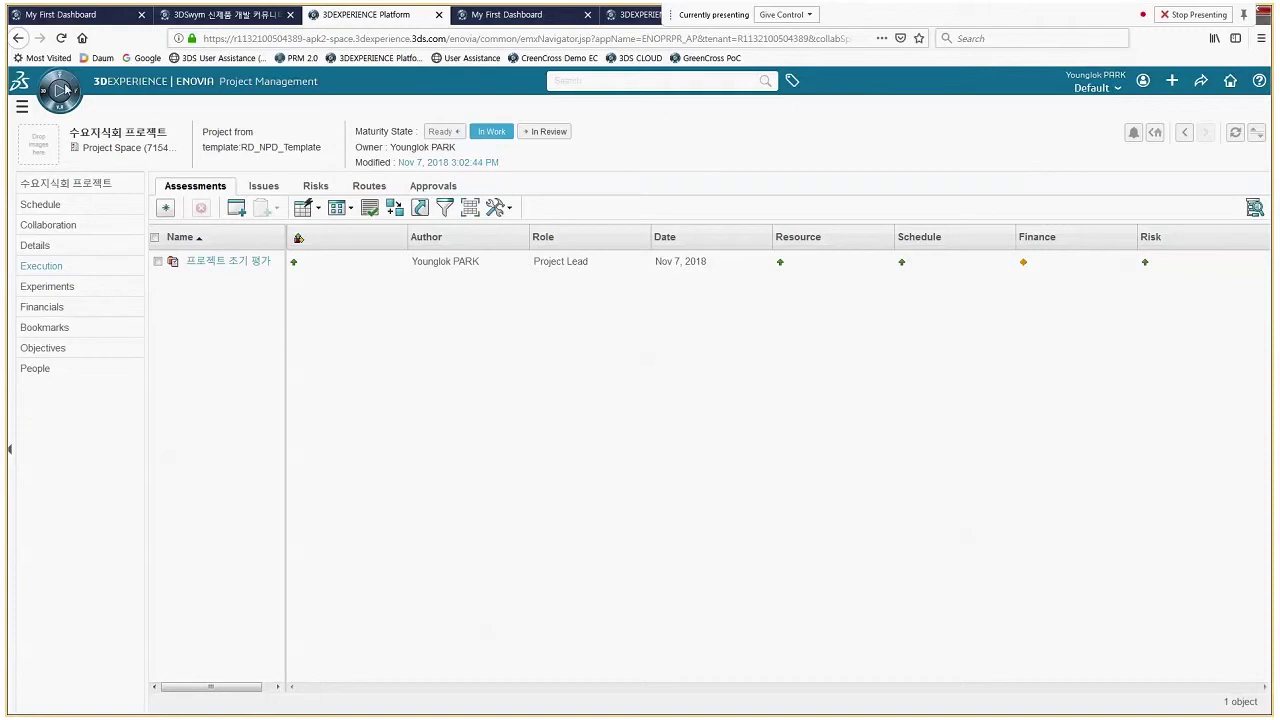
# - Show the project's risks, widen the Name column slightly and quick-create a risk with default values
pyautogui.click(316, 188)
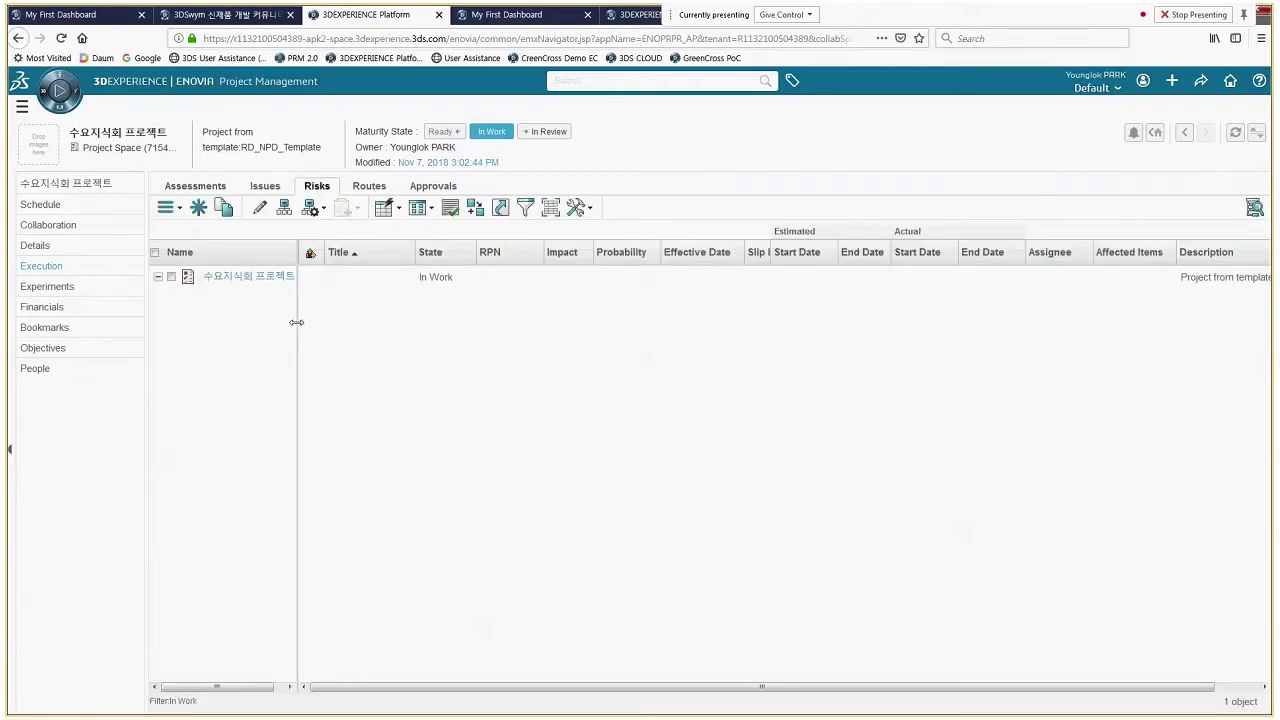
pyautogui.moveTo(297, 322); pyautogui.dragTo(311, 322)
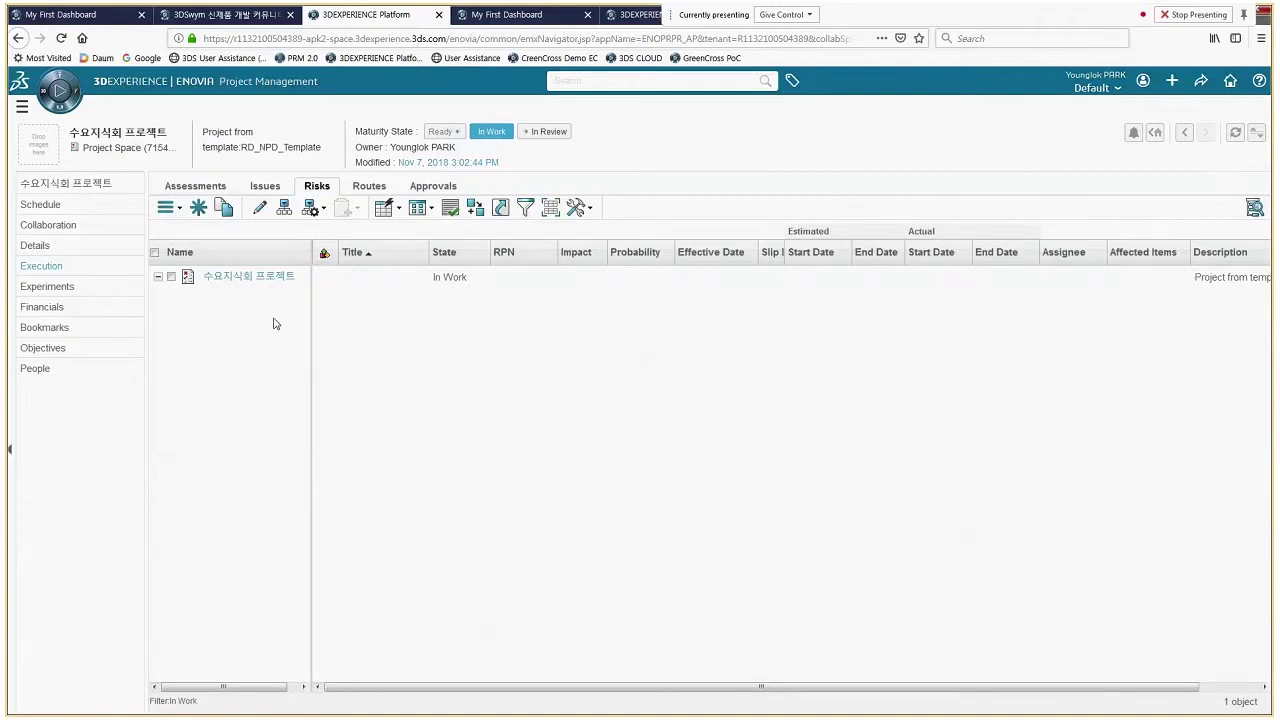
pyautogui.click(199, 209)
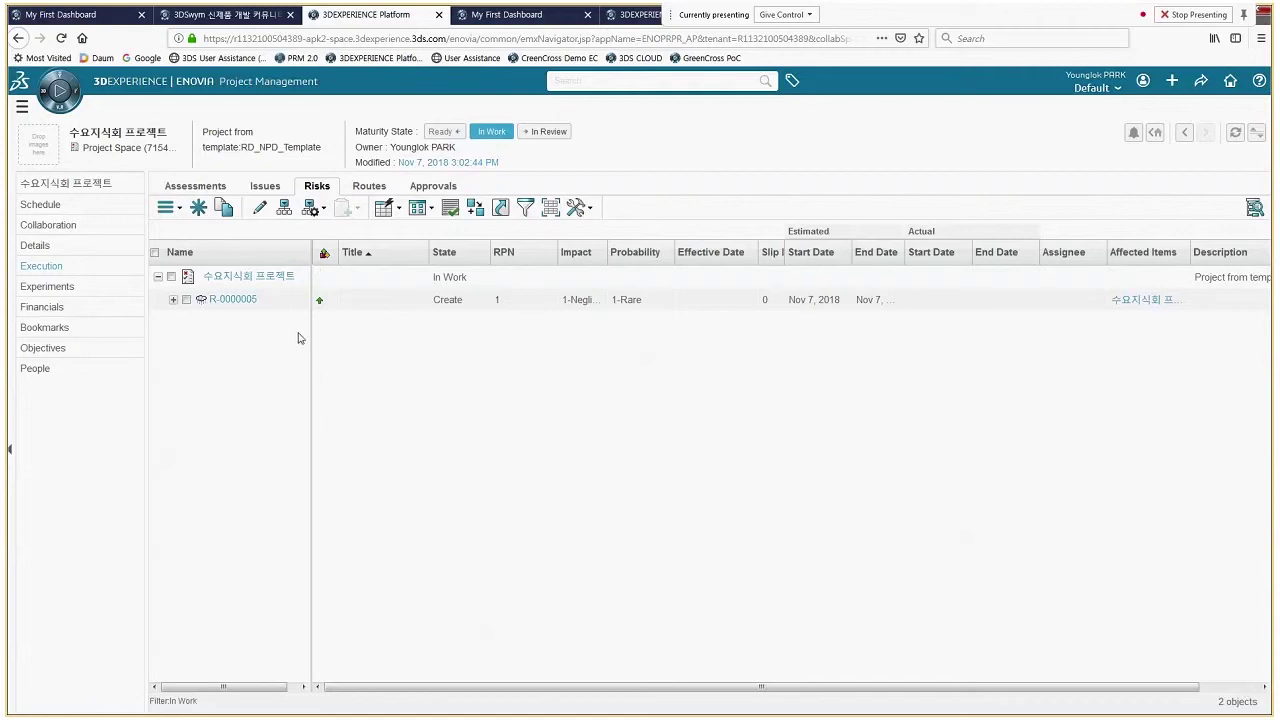
# - Open the Create Risk form for the project 수요지식회 프로젝트 and look through its fields
pyautogui.click(171, 277)
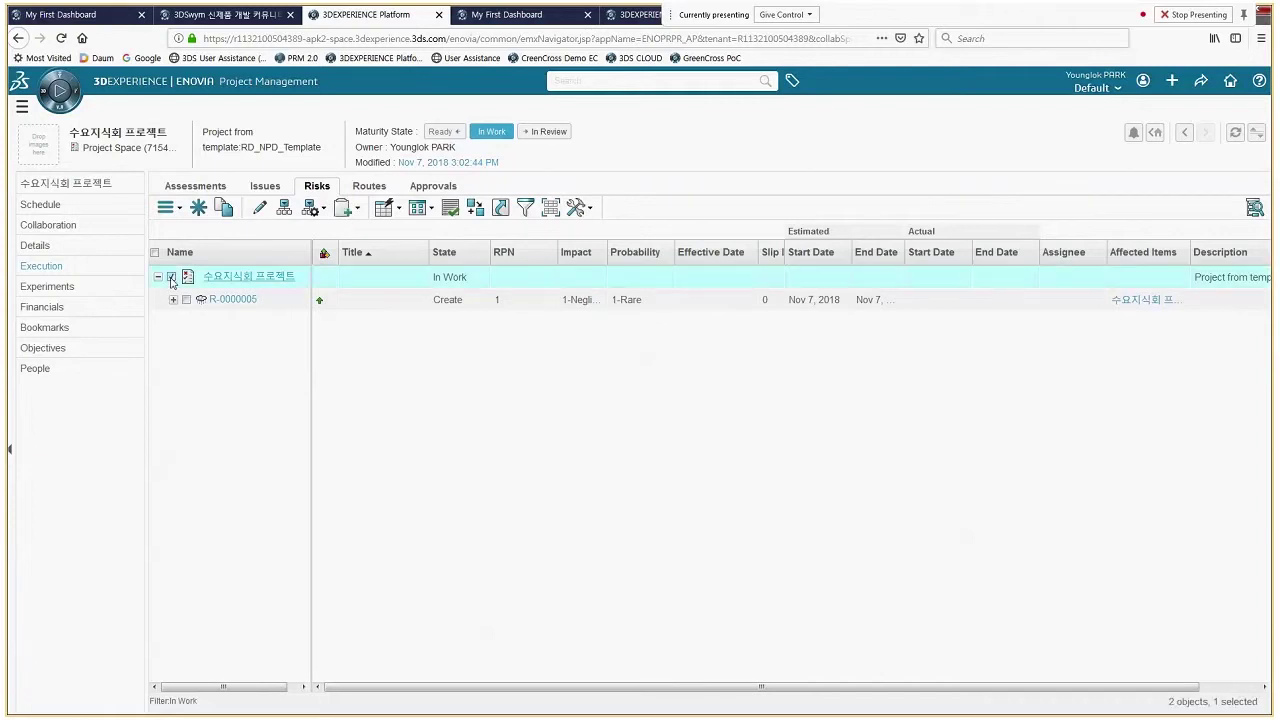
pyautogui.click(166, 210)
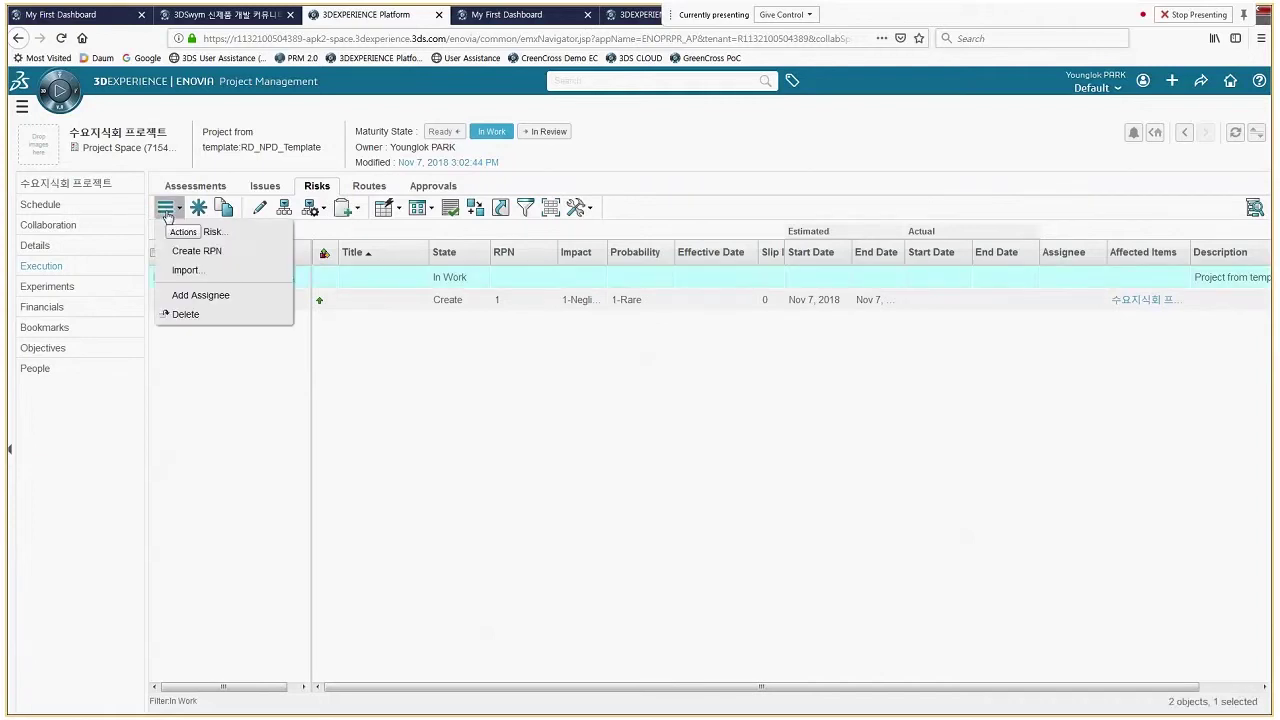
pyautogui.click(198, 231)
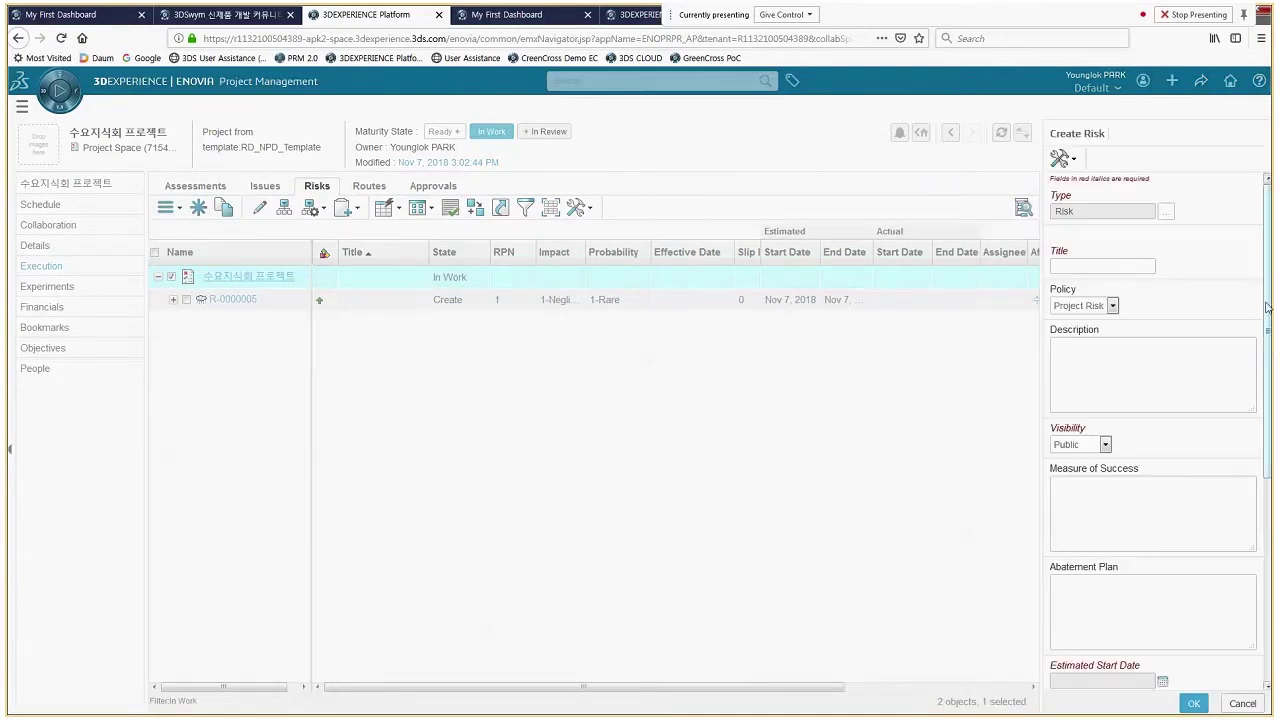
pyautogui.moveTo(1266, 307); pyautogui.dragTo(1266, 425)
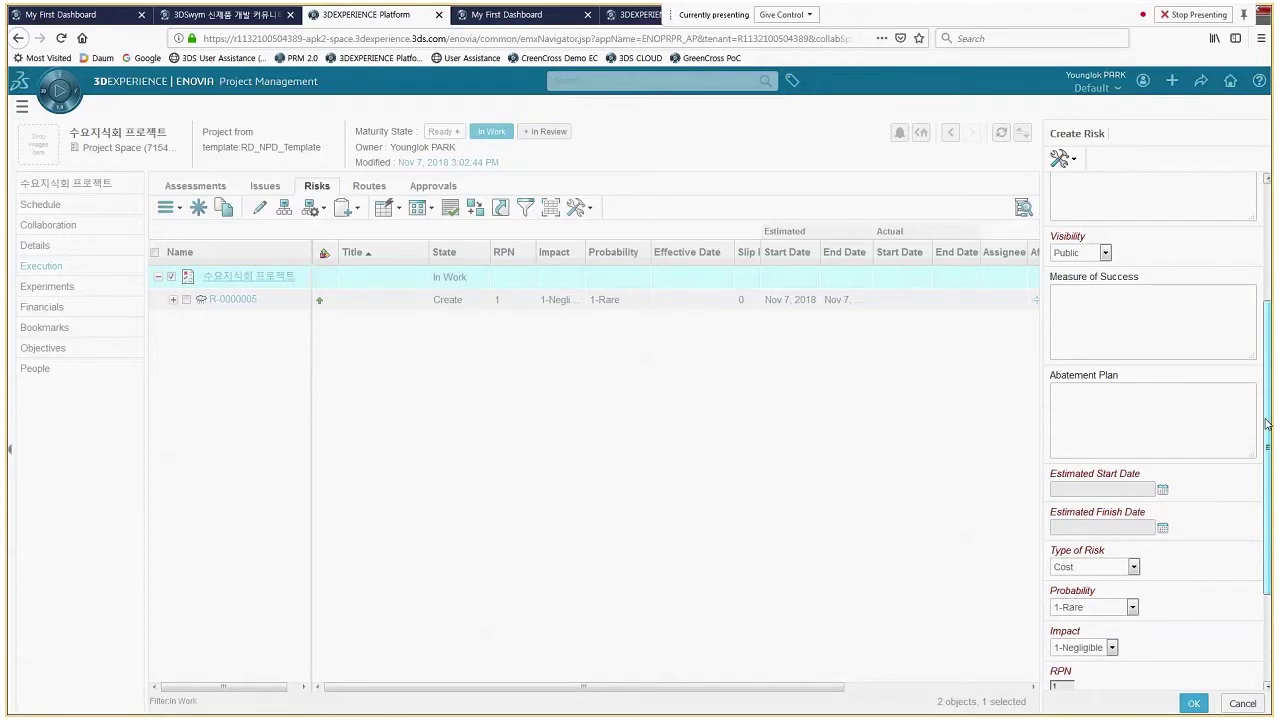
pyautogui.moveTo(1266, 425); pyautogui.dragTo(1267, 288)
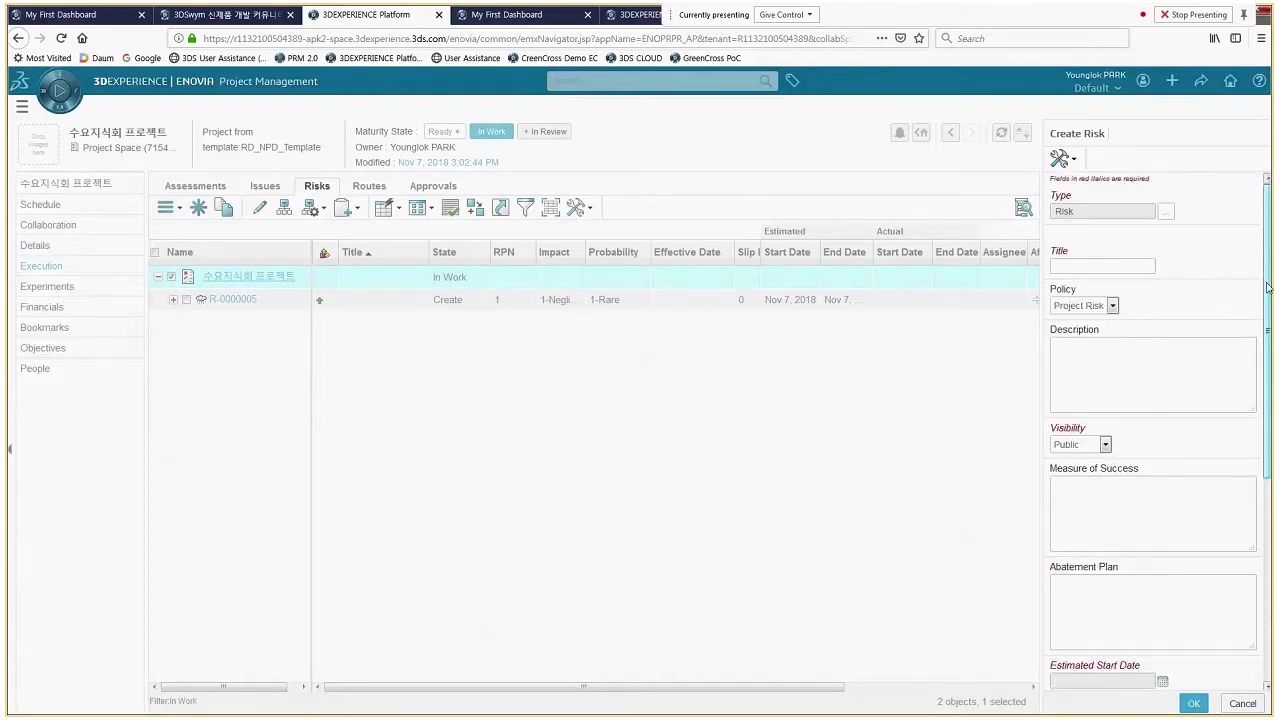
# - Enter "예산 부족 리스크" as the title of the new risk
pyautogui.click(1100, 266)
pyautogui.write('dlf')
pyautogui.press('BackSpace')
pyautogui.press('BackSpace')
pyautogui.press('BackSpace')
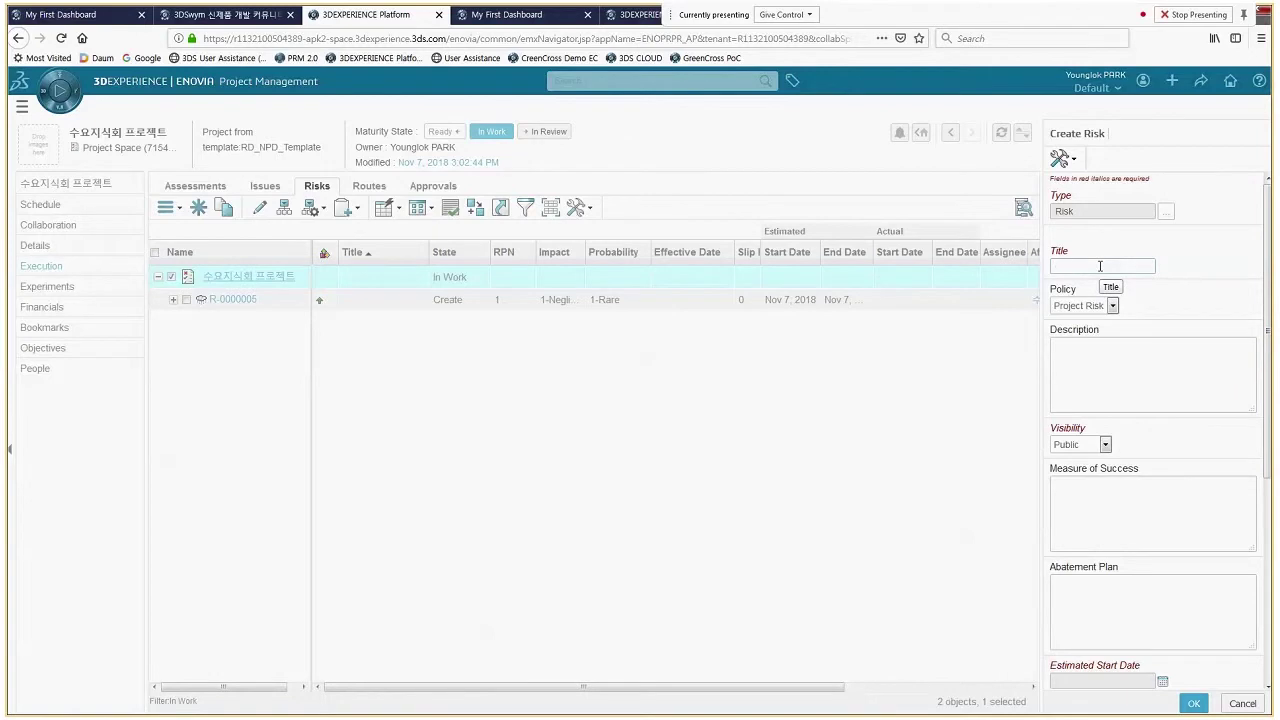
pyautogui.write('예산 초')
pyautogui.write('족')
pyautogui.write(' 리스크')
# - Set the new risk's Estimated Start Date to Nov 7, 2018 and its Estimated Finish Date to Nov 30, 2018
pyautogui.click(1160, 380)
pyautogui.scroll(-1, 1168, 376)
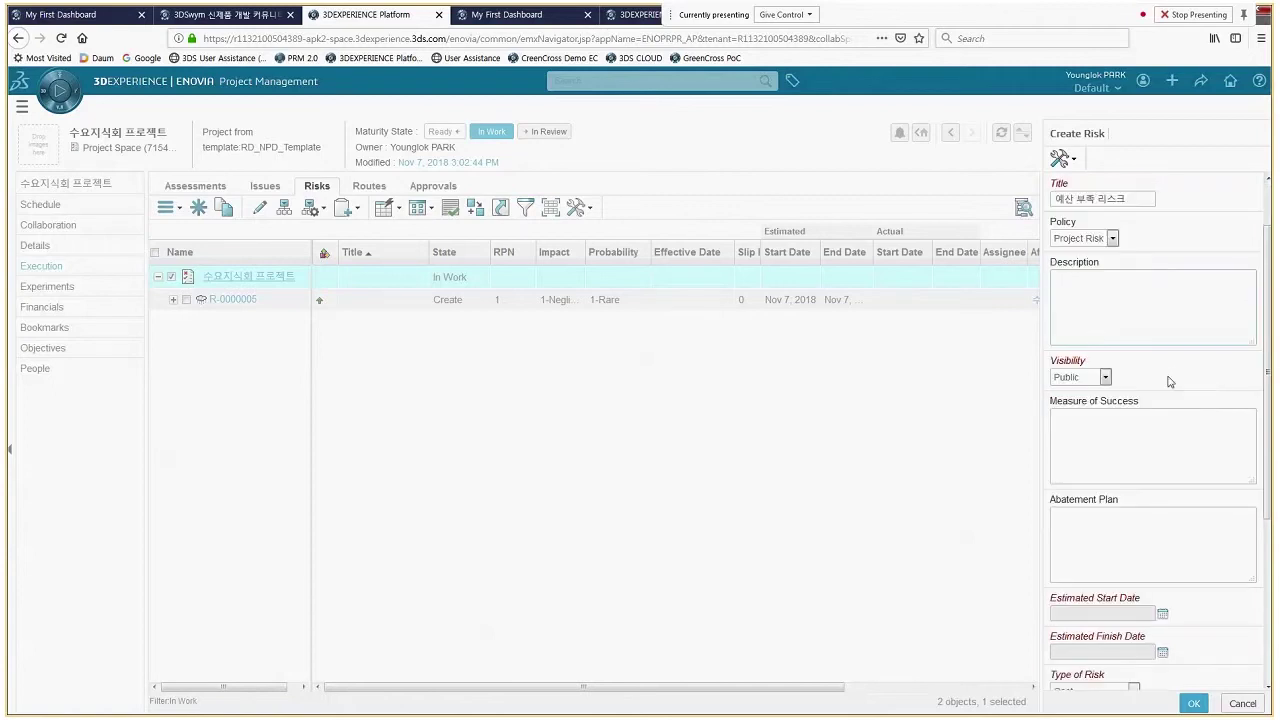
pyautogui.scroll(-1, 1165, 380)
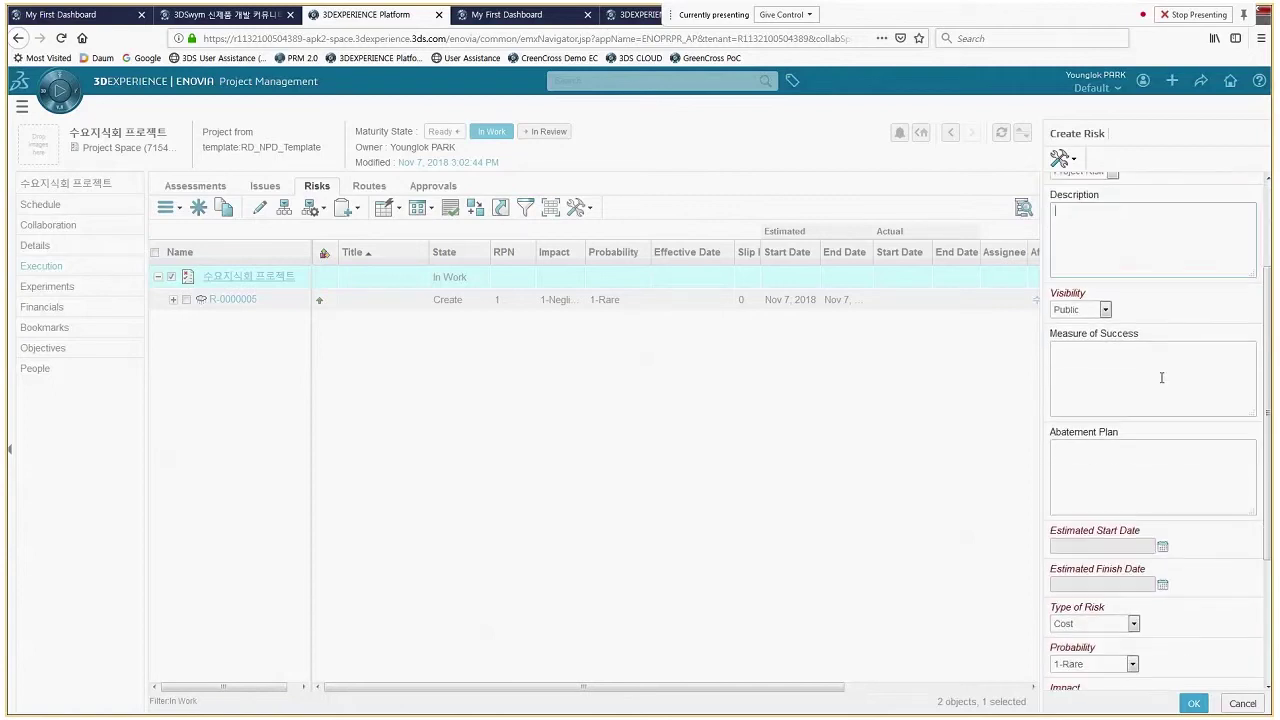
pyautogui.scroll(-2, 1163, 378)
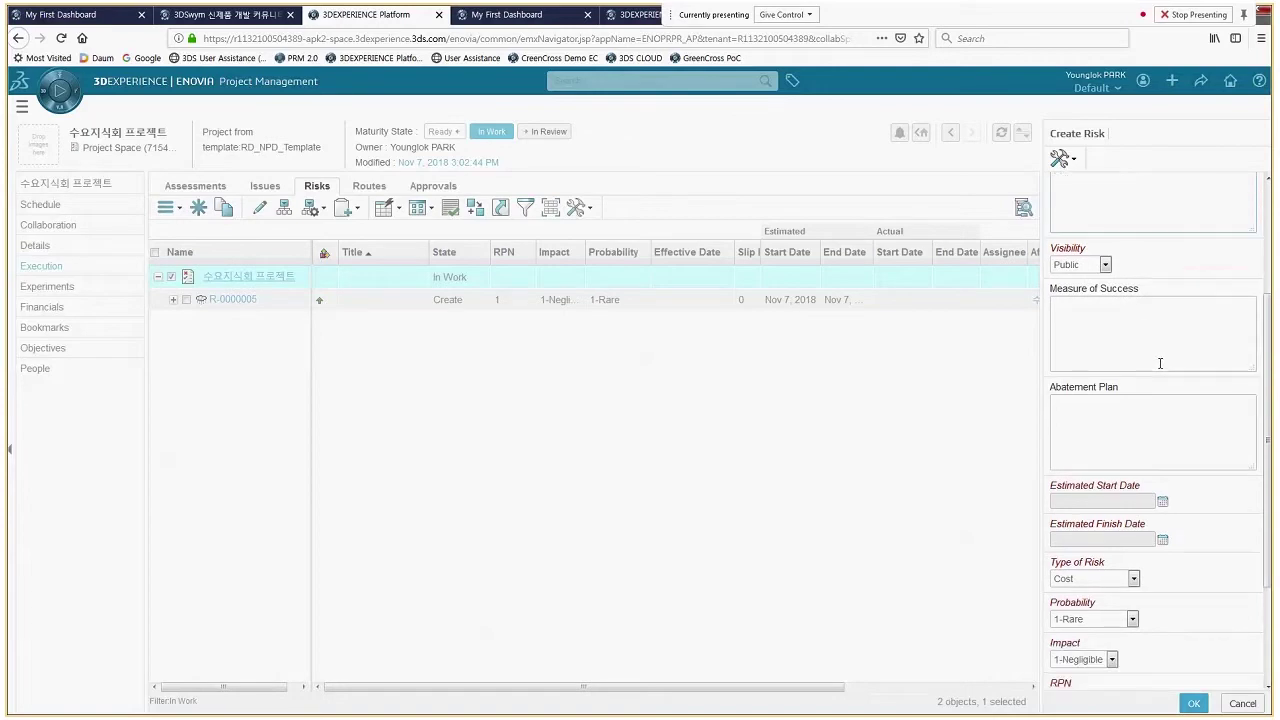
pyautogui.scroll(-1, 1160, 363)
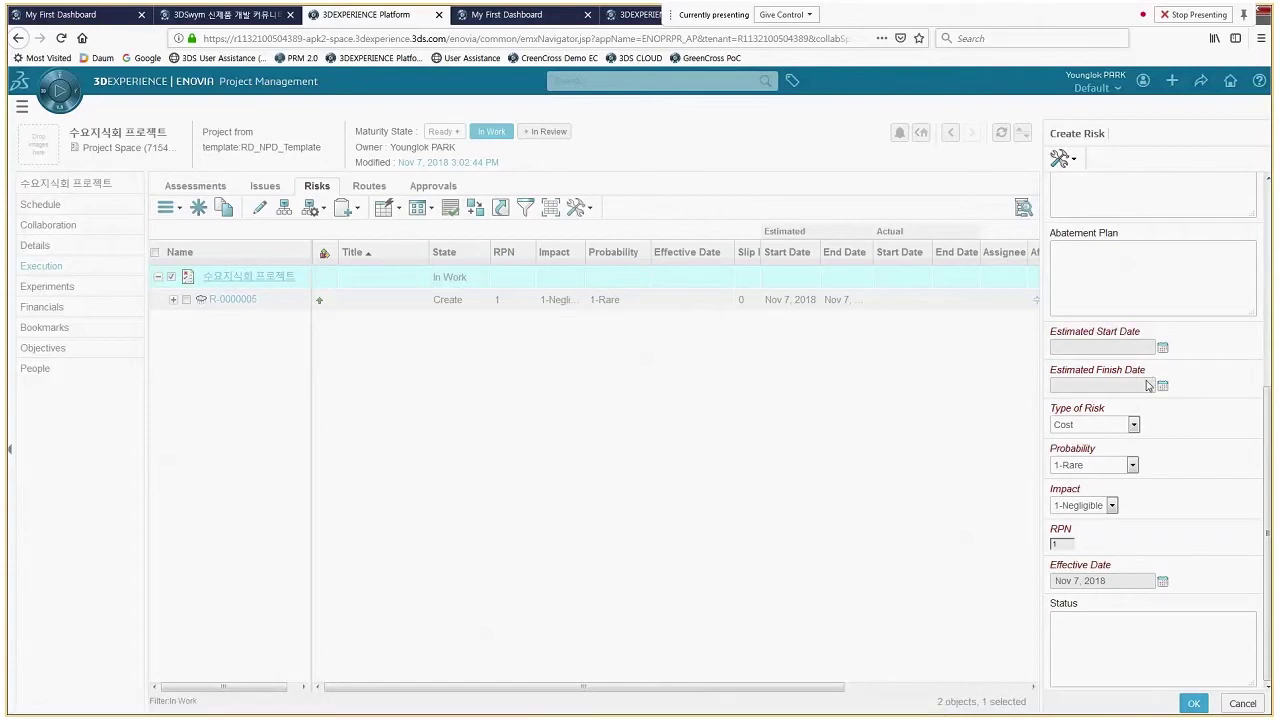
pyautogui.click(1162, 348)
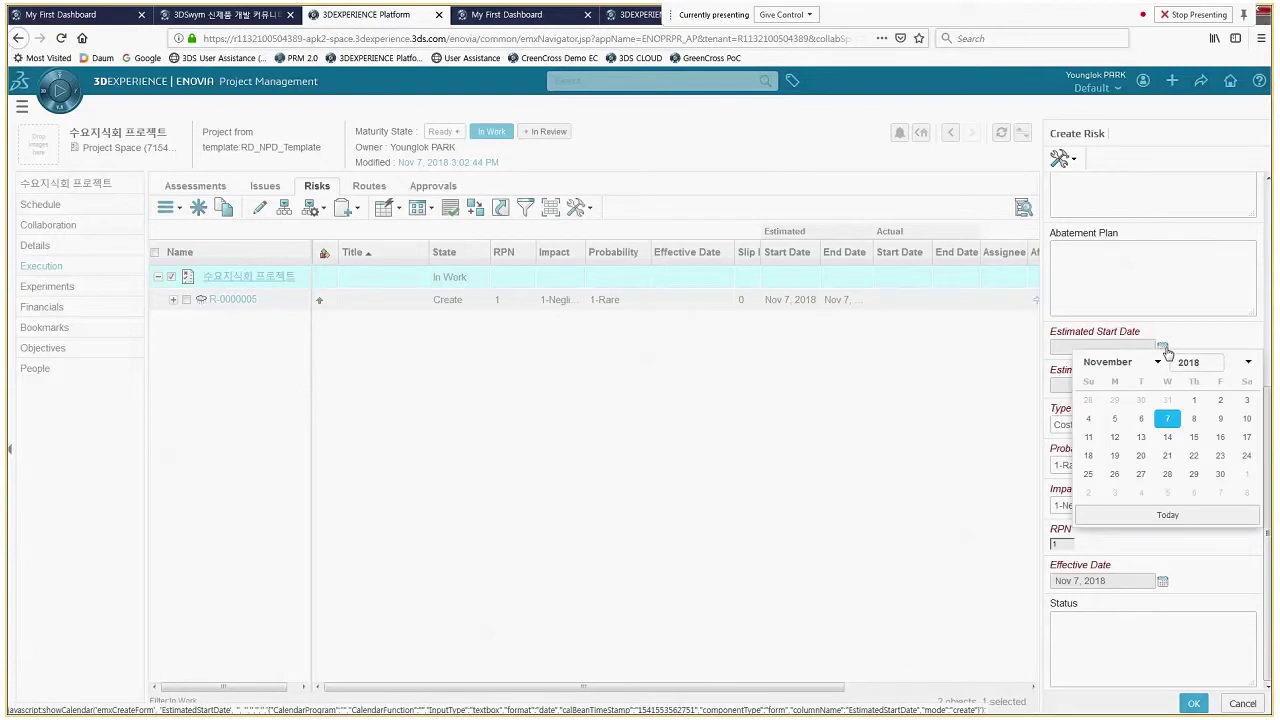
pyautogui.click(1164, 414)
pyautogui.click(1161, 388)
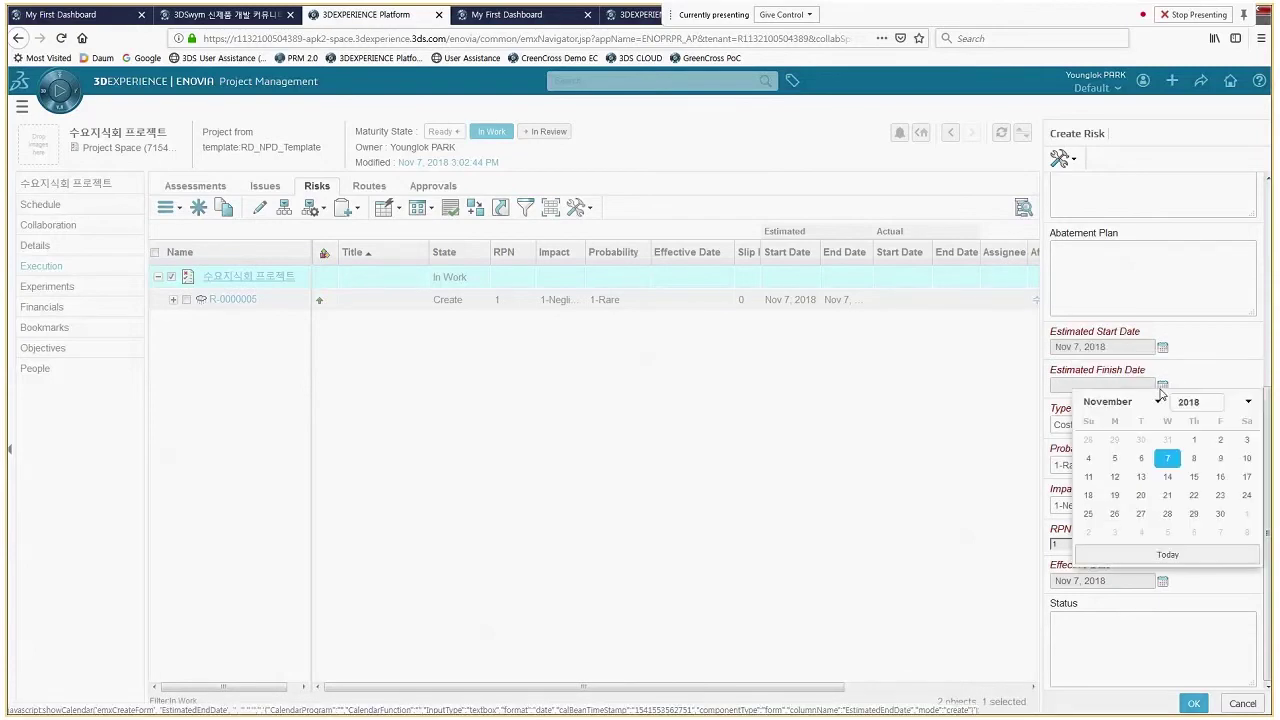
pyautogui.click(1220, 513)
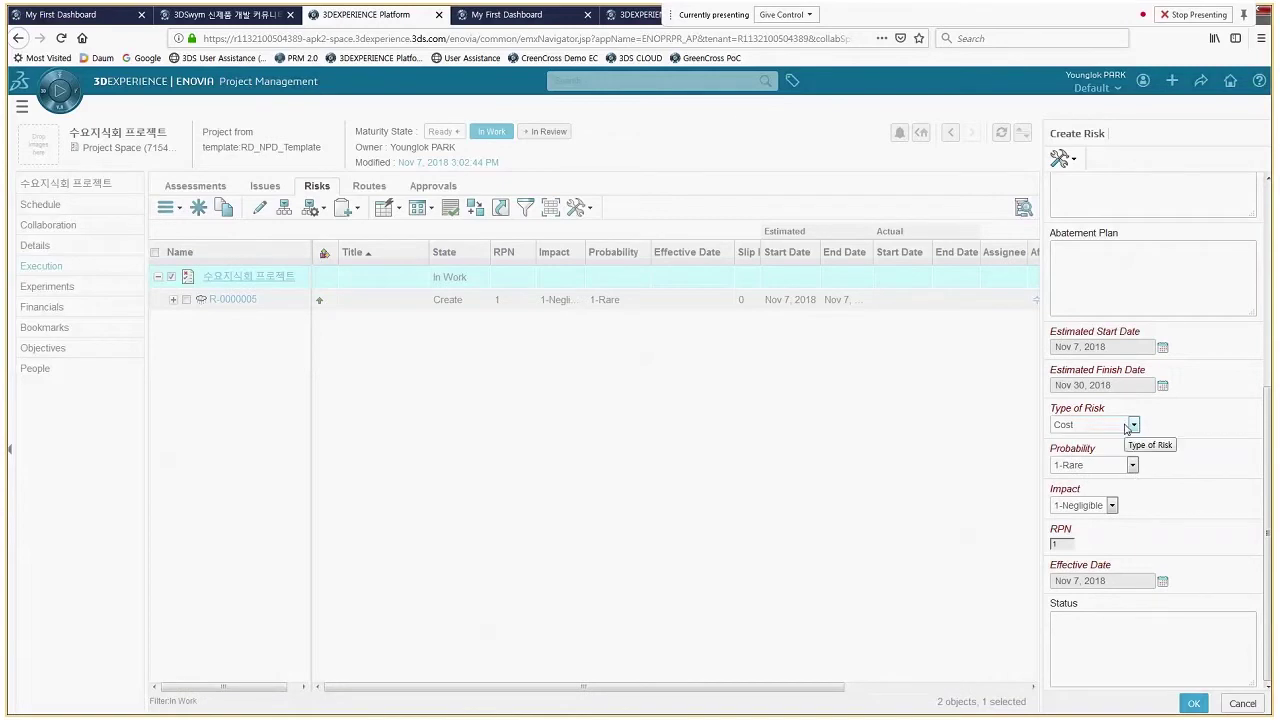
# - Set the risk's Probability to 2-Unlikely and Impact to 3-Moderate, and create the risk
pyautogui.click(1133, 466)
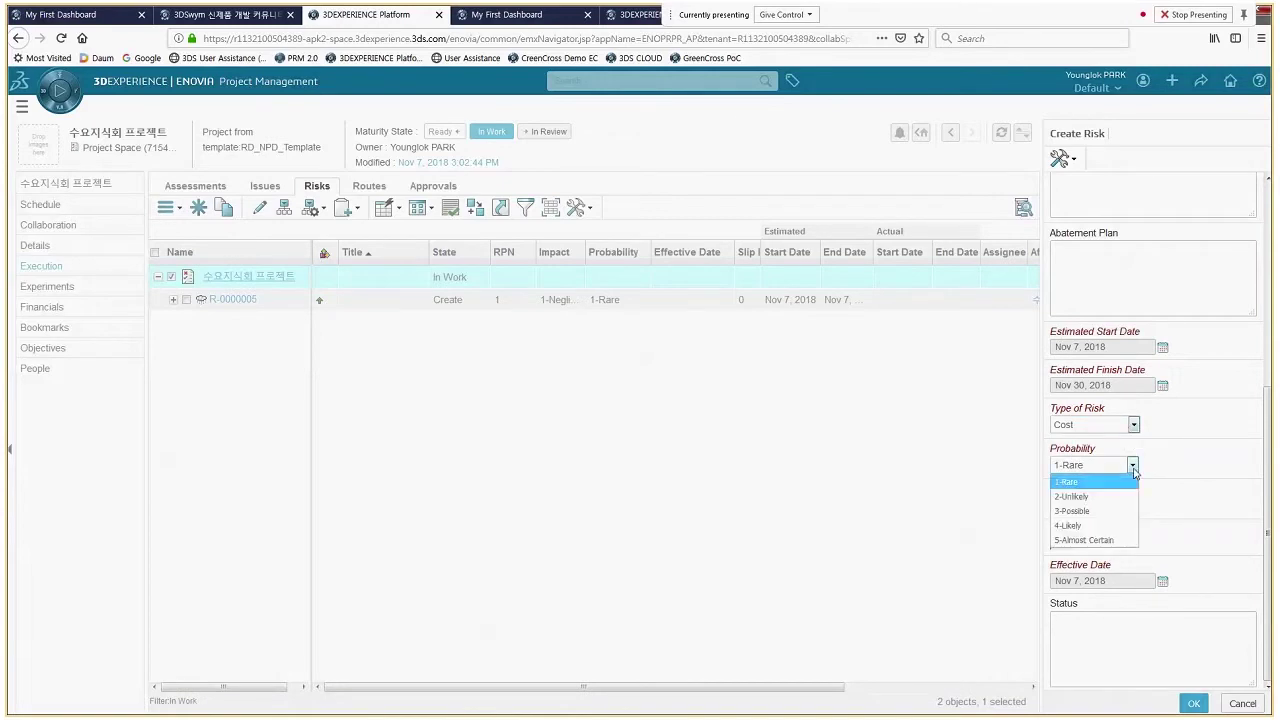
pyautogui.click(1079, 498)
pyautogui.click(1113, 507)
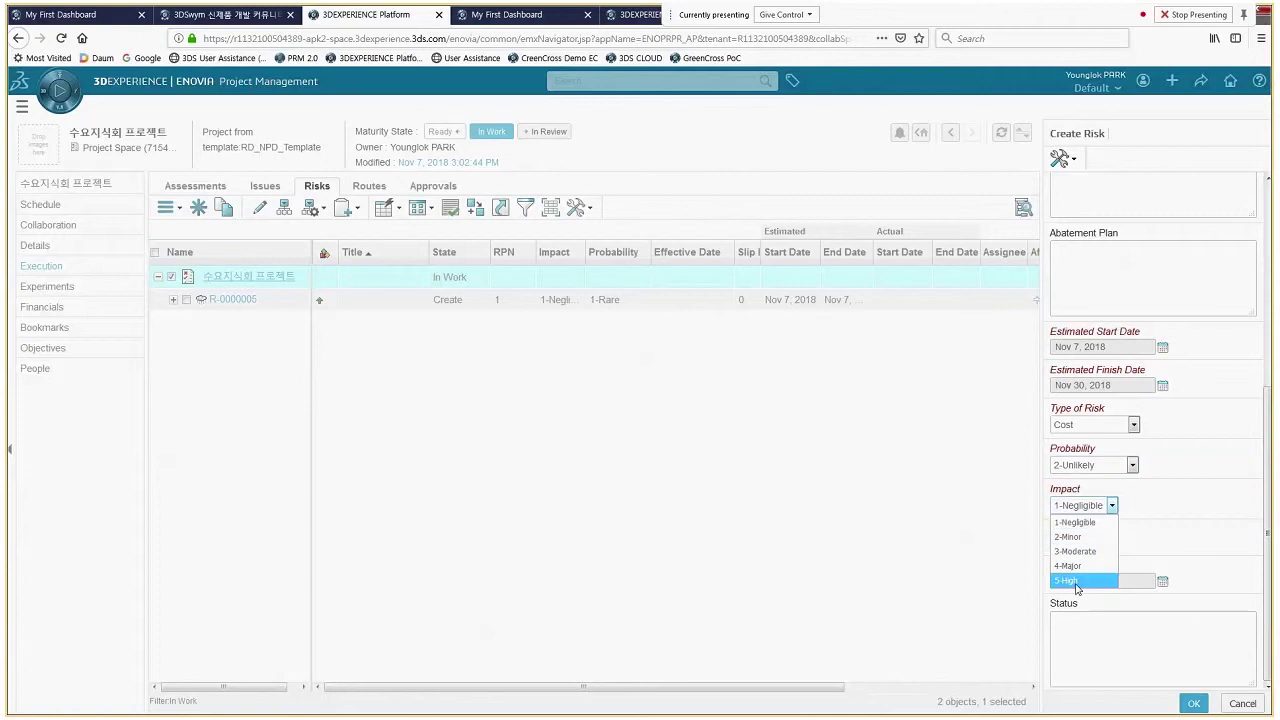
pyautogui.click(1078, 551)
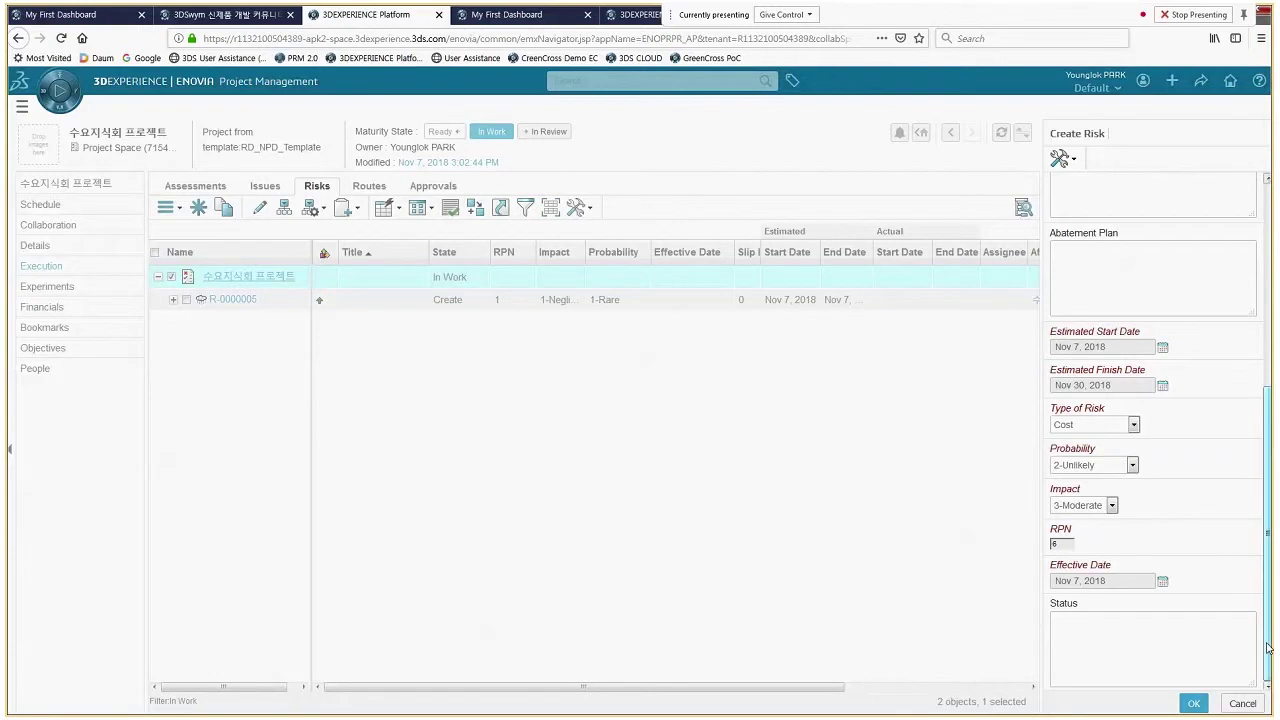
pyautogui.click(1193, 703)
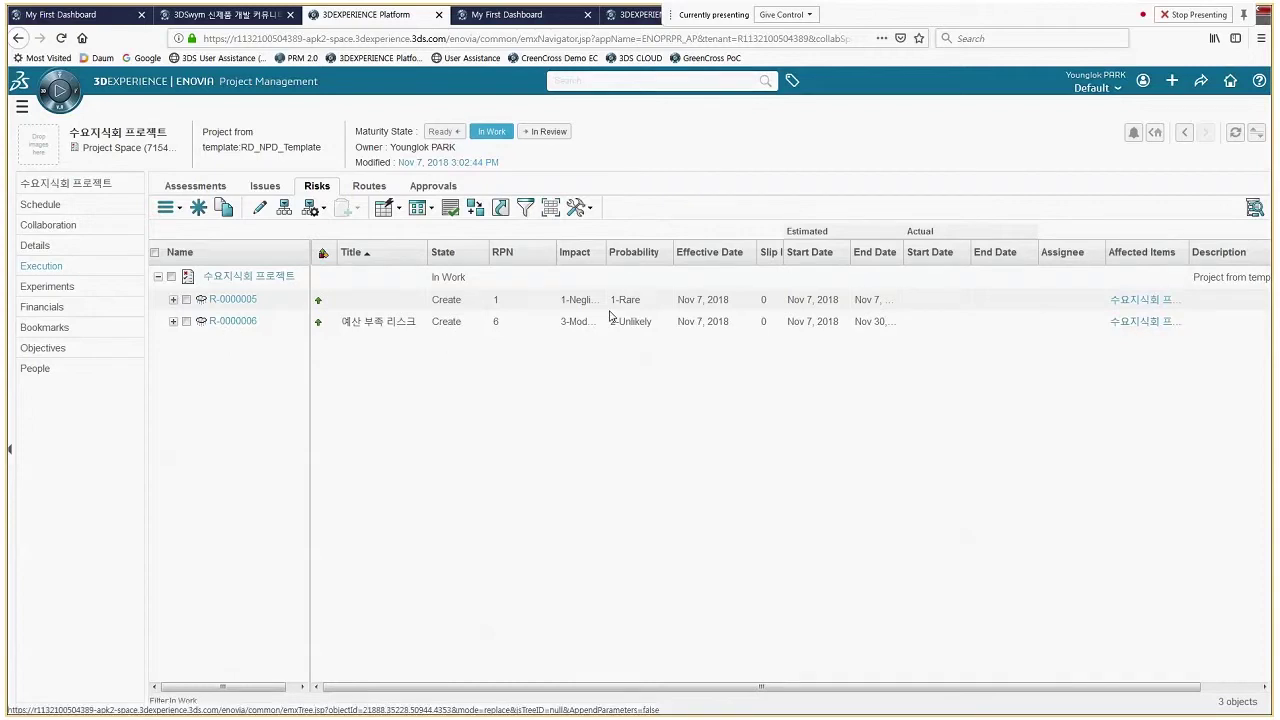
# - Expand both risks to show their Risk RPN entries and widen the RPN column
pyautogui.click(174, 323)
pyautogui.click(173, 301)
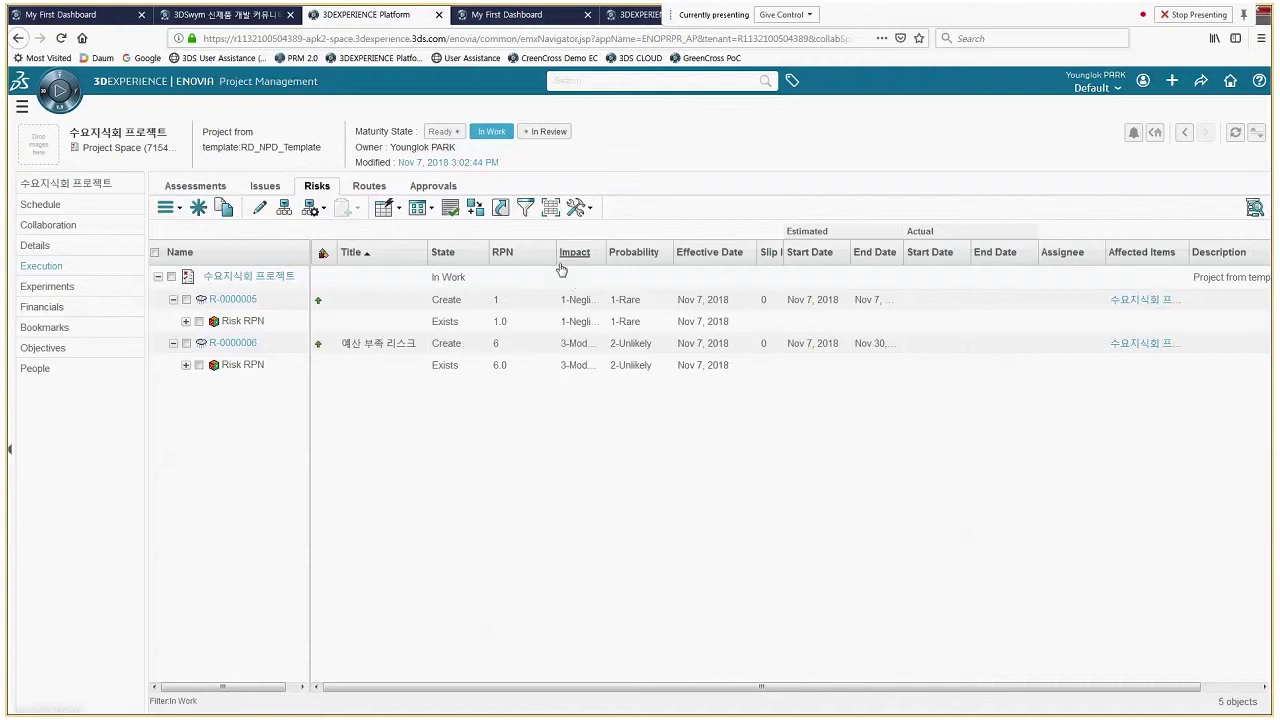
pyautogui.moveTo(557, 264); pyautogui.dragTo(606, 268)
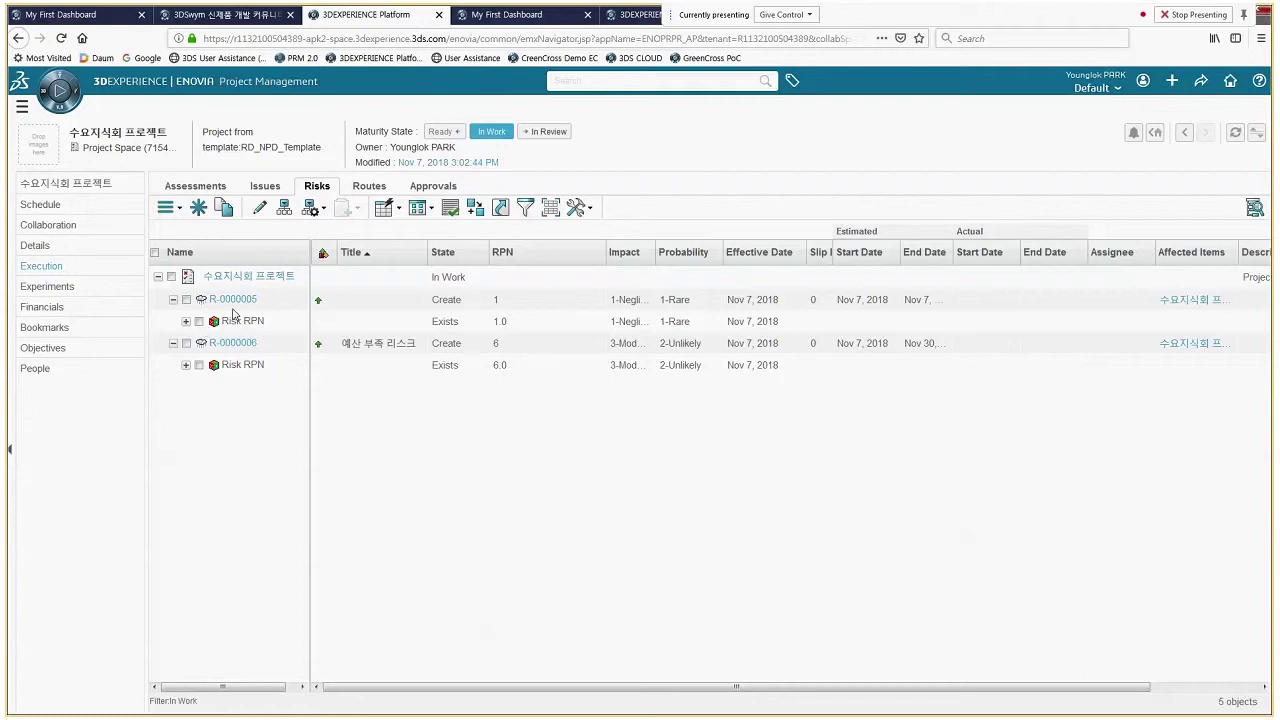
# - Start a new RPN for the risk 예산 부족 리스크 with Probability 3-Possible and Impact 3-Moderate
pyautogui.click(186, 343)
pyautogui.click(178, 209)
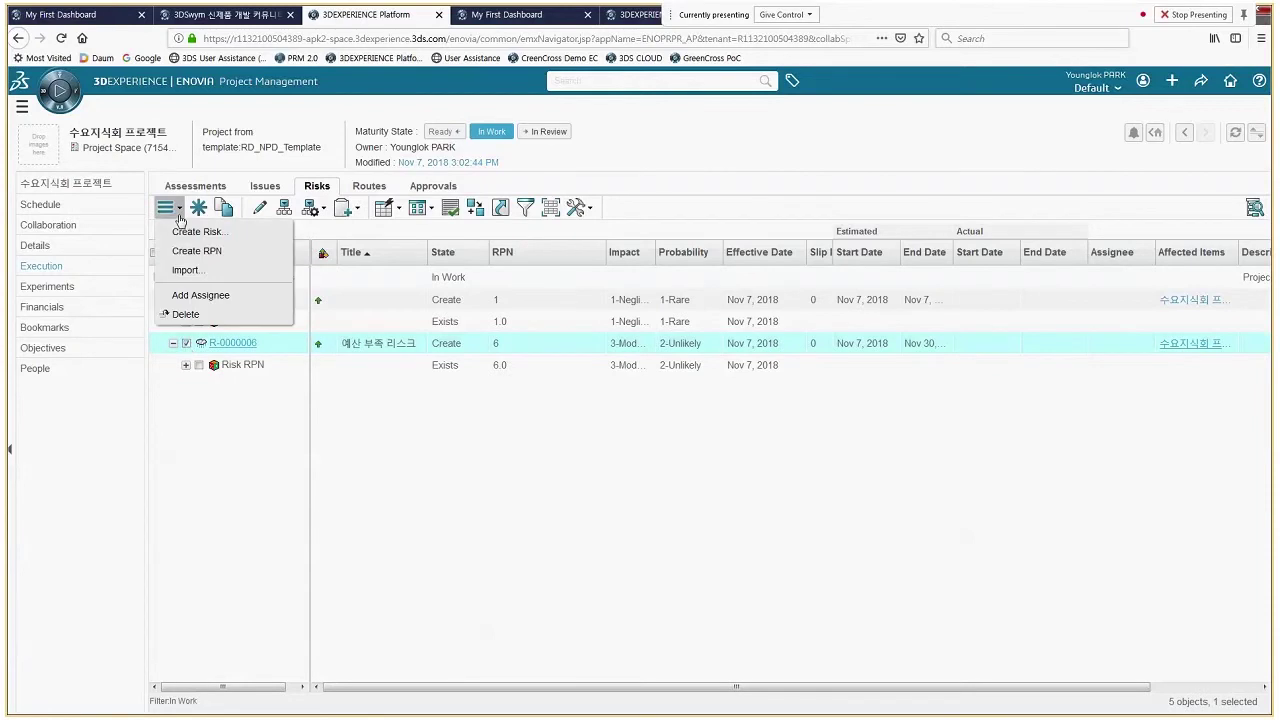
pyautogui.click(197, 251)
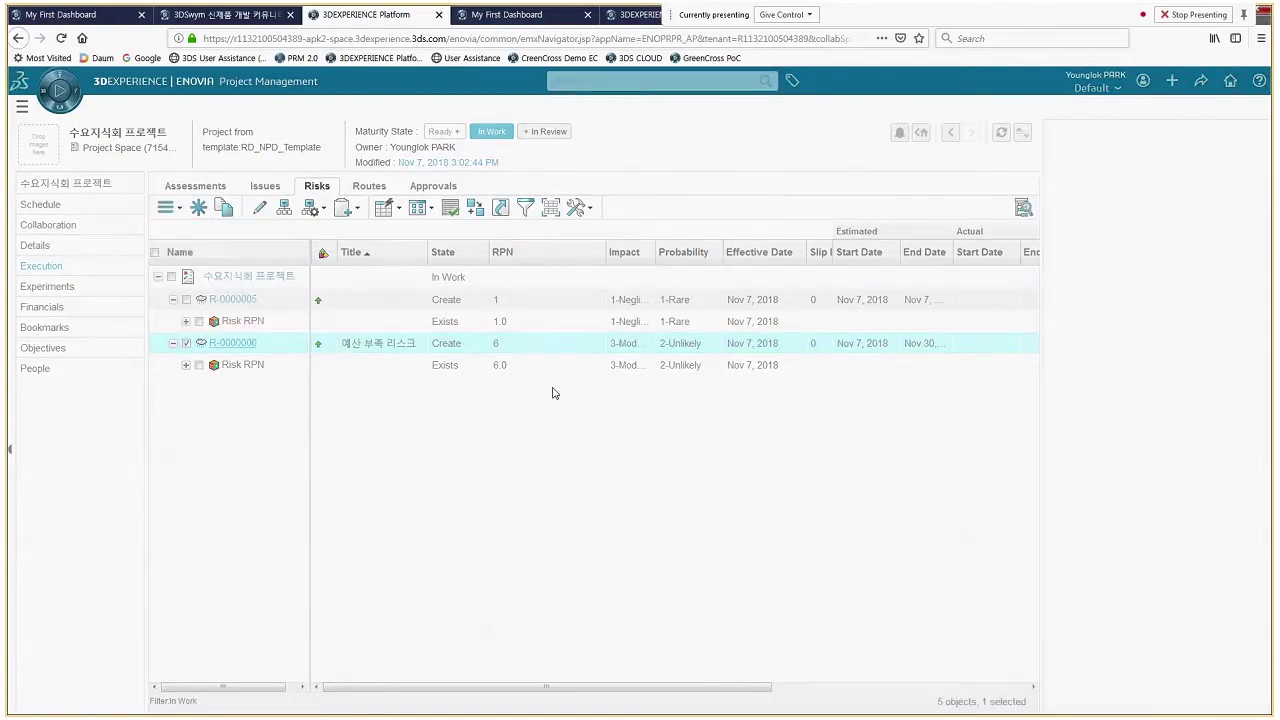
pyautogui.click(1132, 251)
pyautogui.click(1073, 297)
pyautogui.click(1111, 291)
pyautogui.click(1075, 337)
# - Set the RPN's Effective Date to Dec 3, 2018 and create the RPN
pyautogui.click(1162, 379)
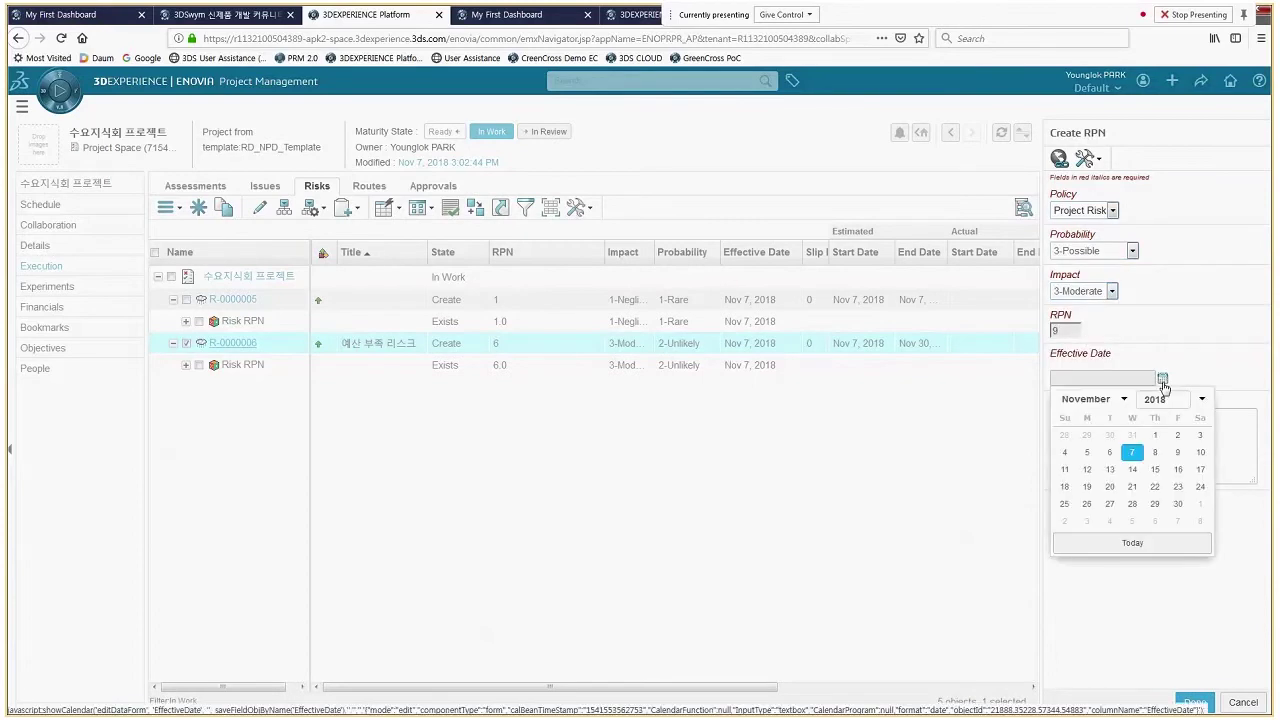
pyautogui.click(1121, 402)
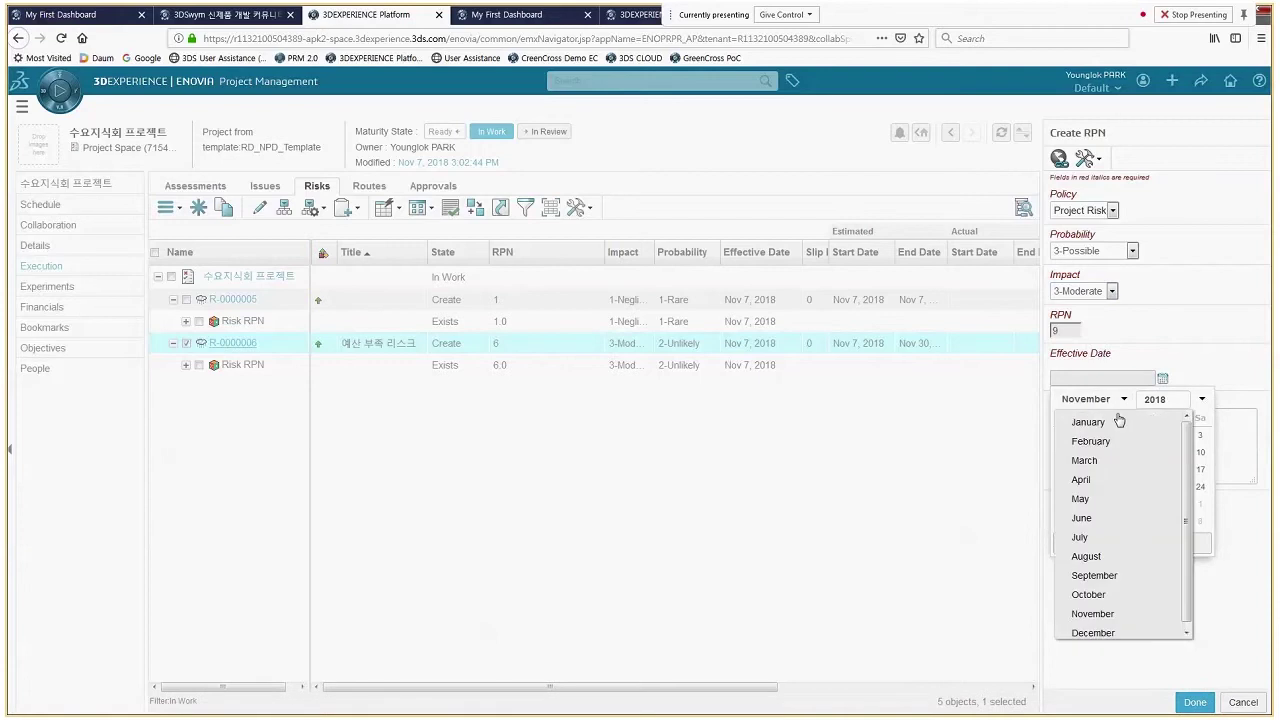
pyautogui.click(1101, 629)
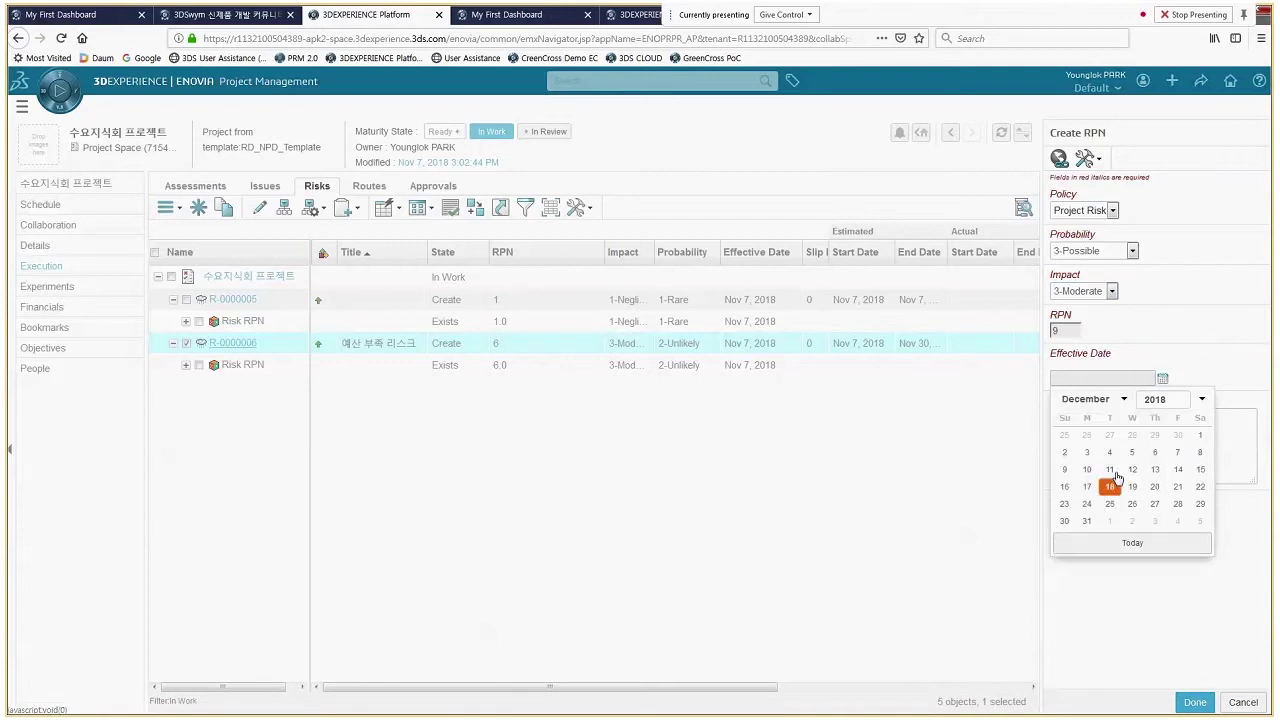
pyautogui.click(1167, 600)
pyautogui.click(1195, 702)
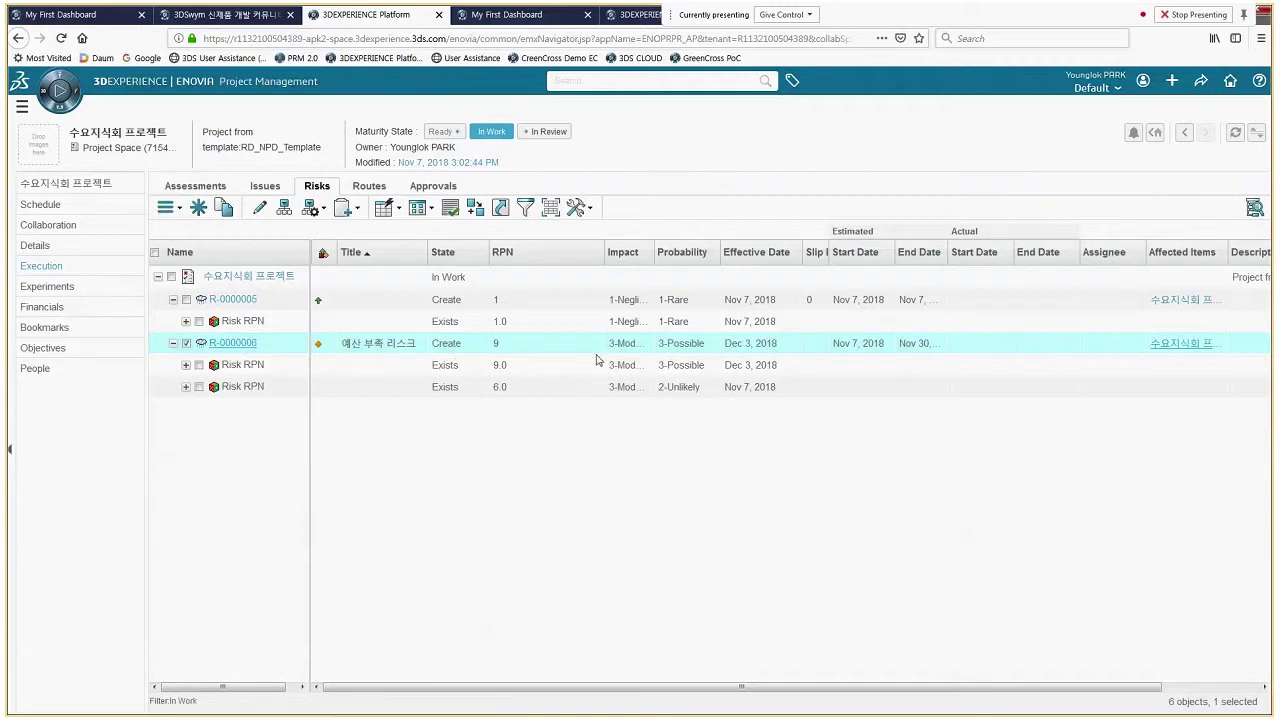
# - Compare the RPN values of the risk 예산 부족 리스크 and its two Risk RPN entries
pyautogui.moveTo(521, 366); pyautogui.dragTo(487, 366)
pyautogui.doubleClick(497, 346)
pyautogui.click(505, 386)
pyautogui.moveTo(521, 367); pyautogui.dragTo(492, 366)
pyautogui.click(496, 343)
# - Switch to the PowerPoint slide show and read the slides from 5.1 Risk 등록 to 5.2 Issue 등록
pyautogui.moveTo(391, 714)
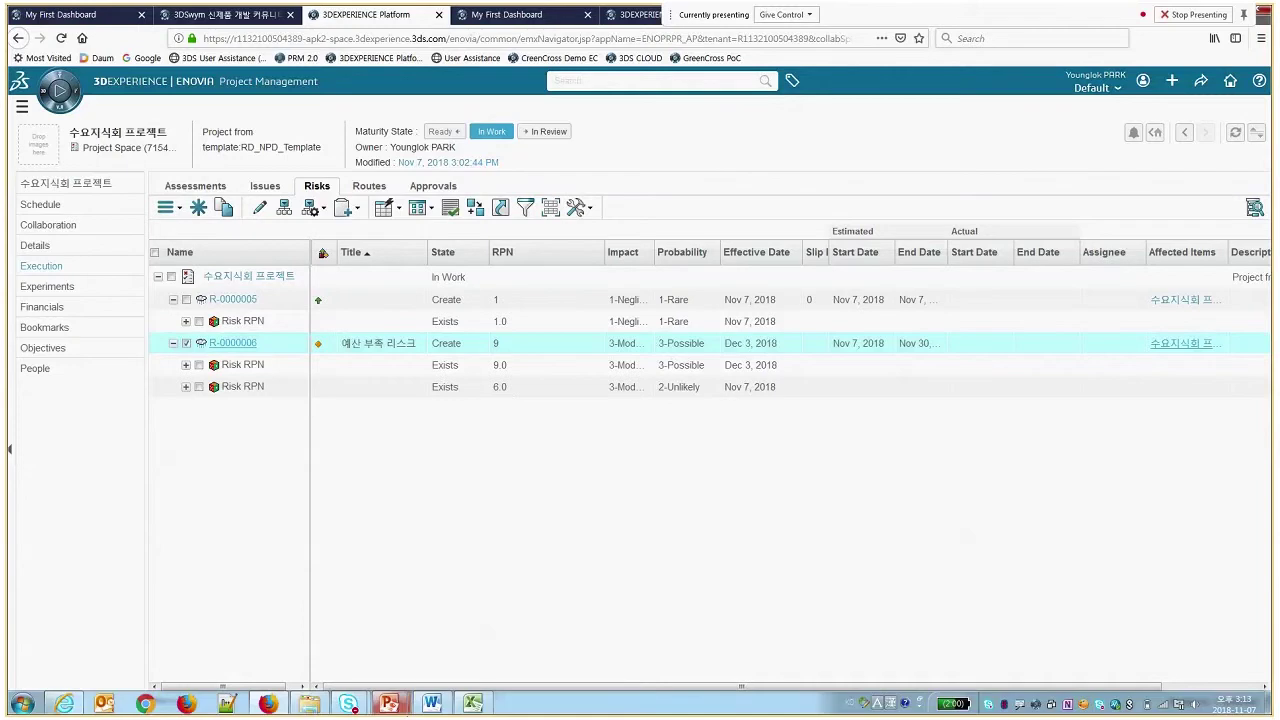
pyautogui.moveTo(434, 707)
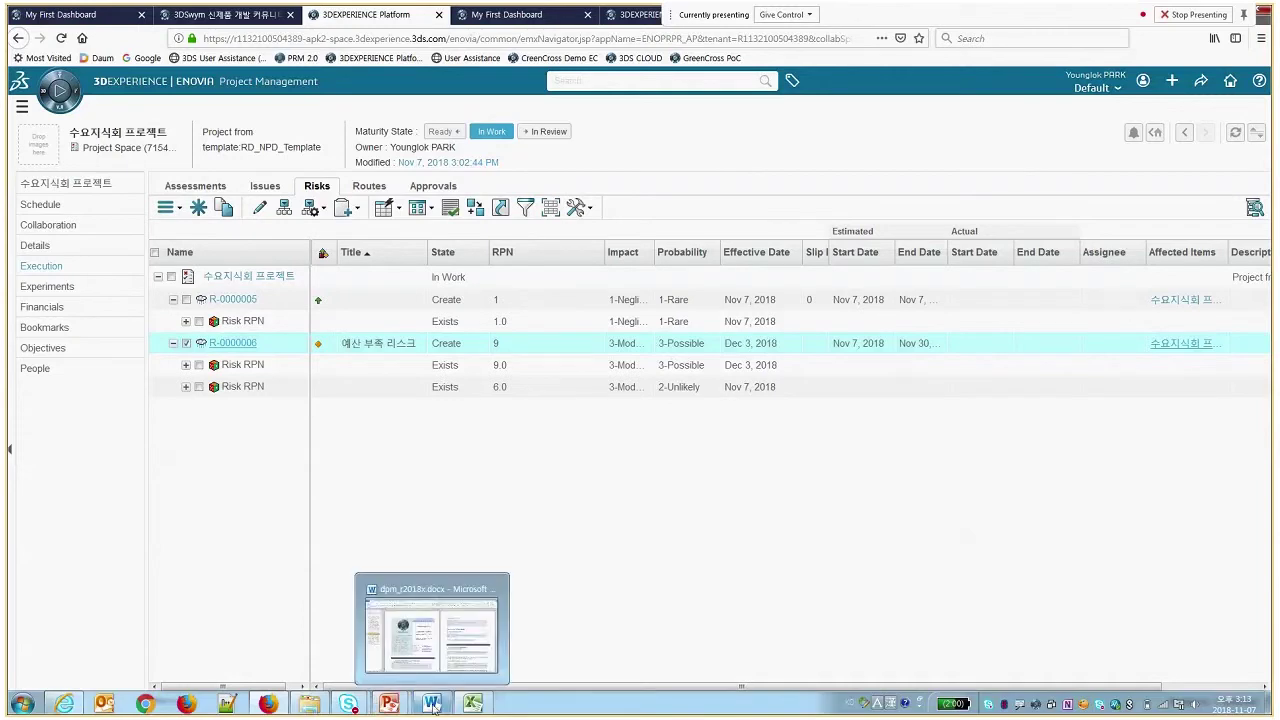
pyautogui.click(467, 636)
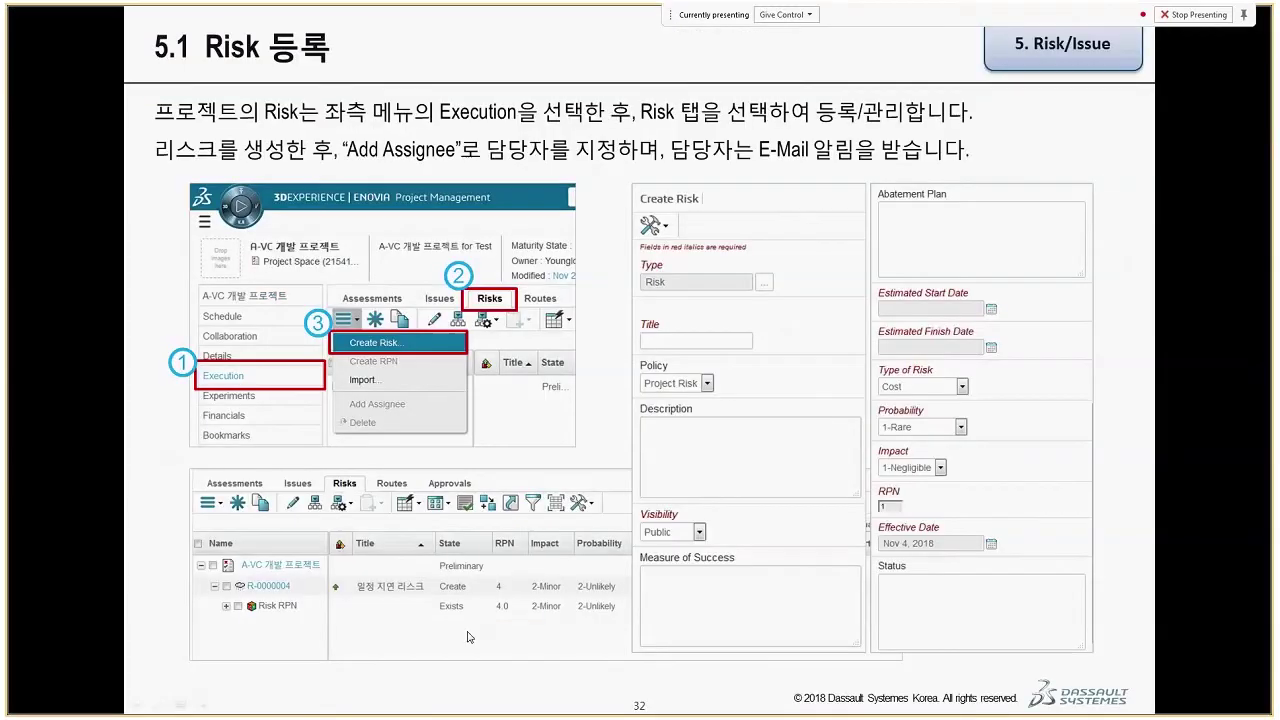
pyautogui.click(483, 630)
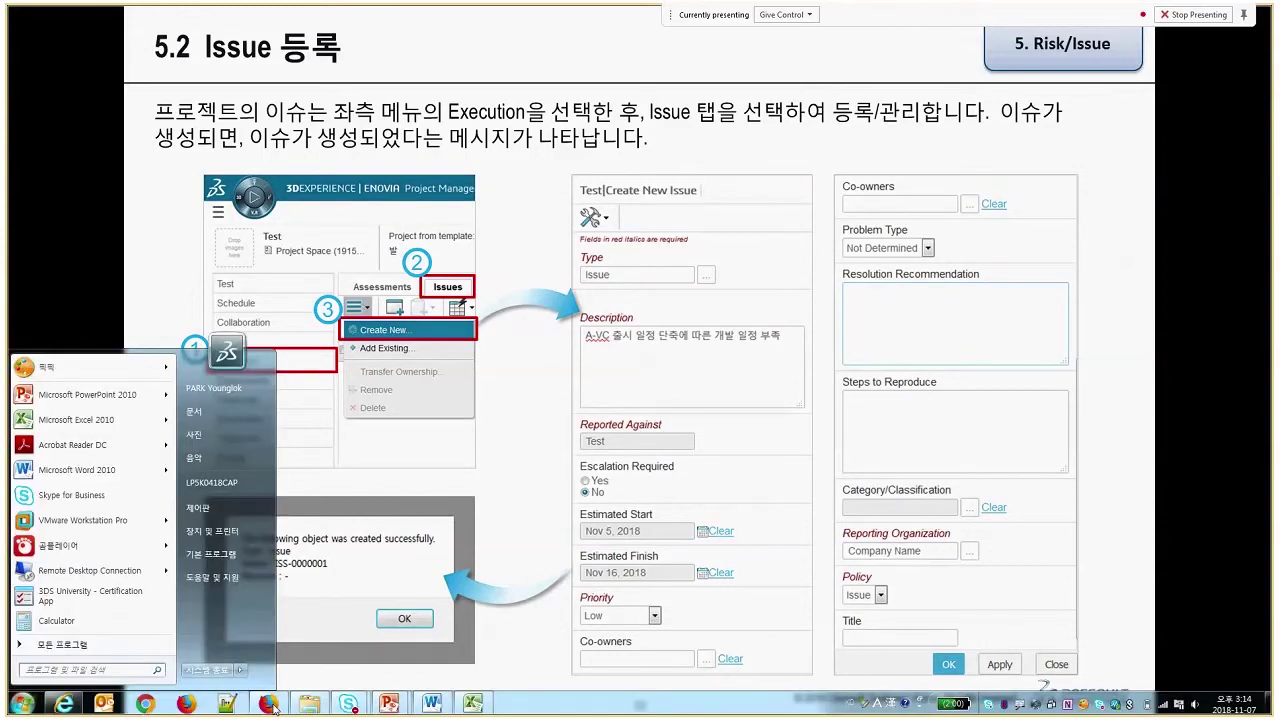
# - Switch back to ENOVIA in Firefox, show the project's issues and check the available issue actions
pyautogui.click(268, 704)
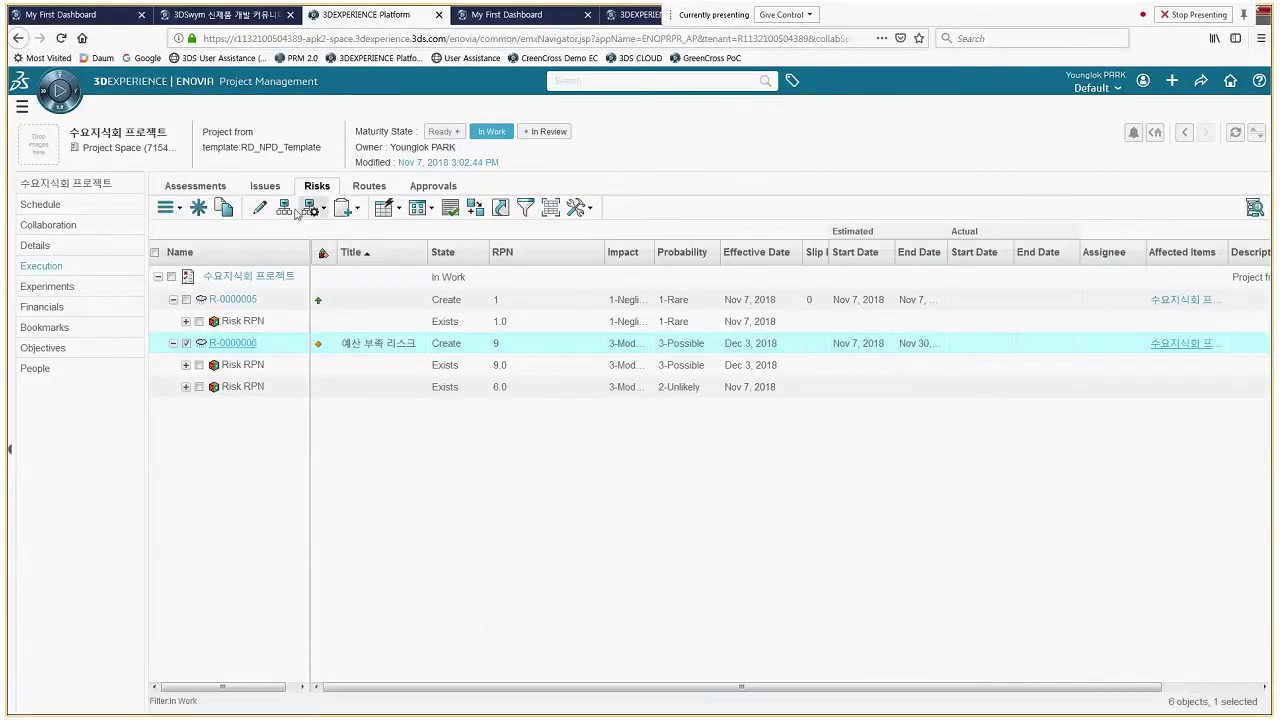
pyautogui.click(265, 186)
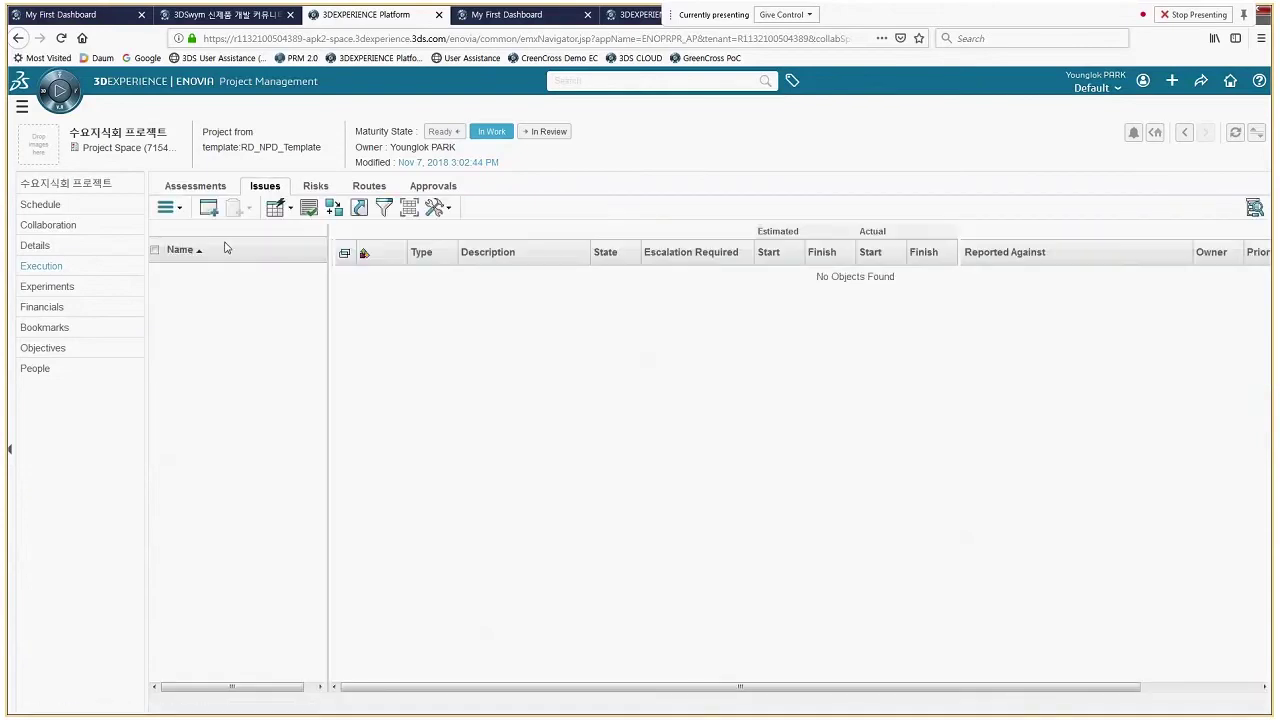
pyautogui.click(167, 208)
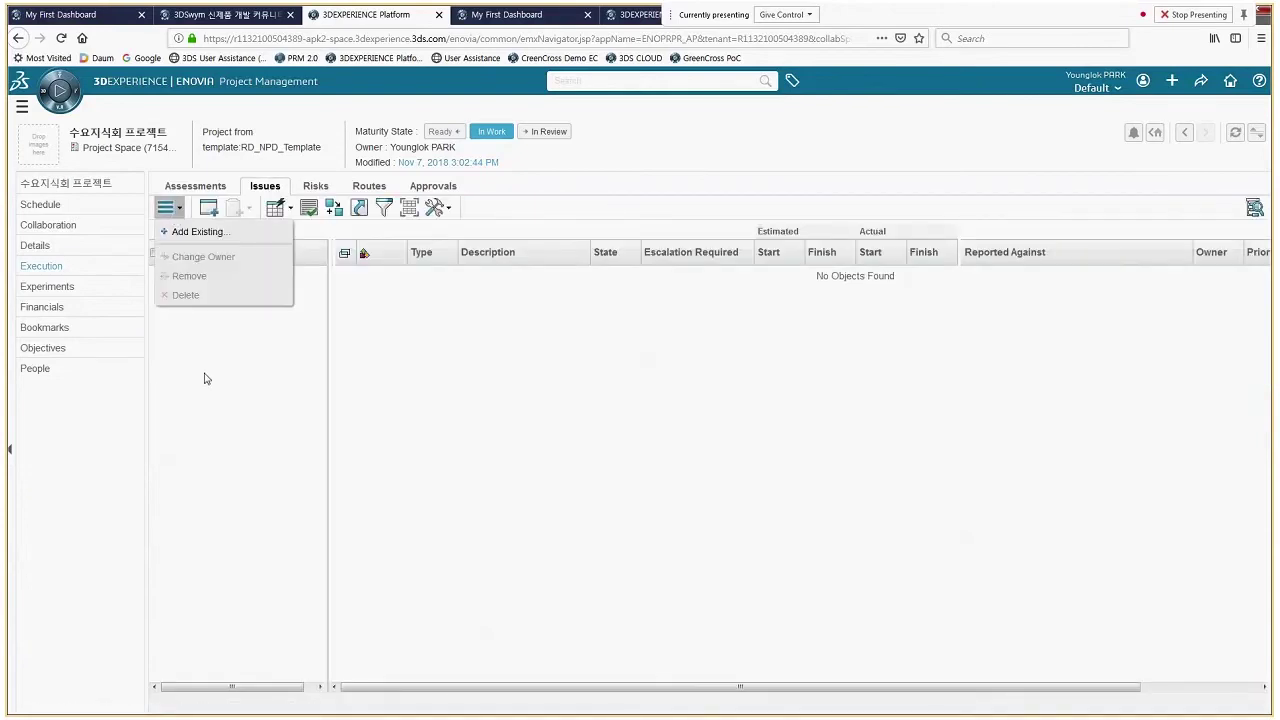
pyautogui.click(241, 372)
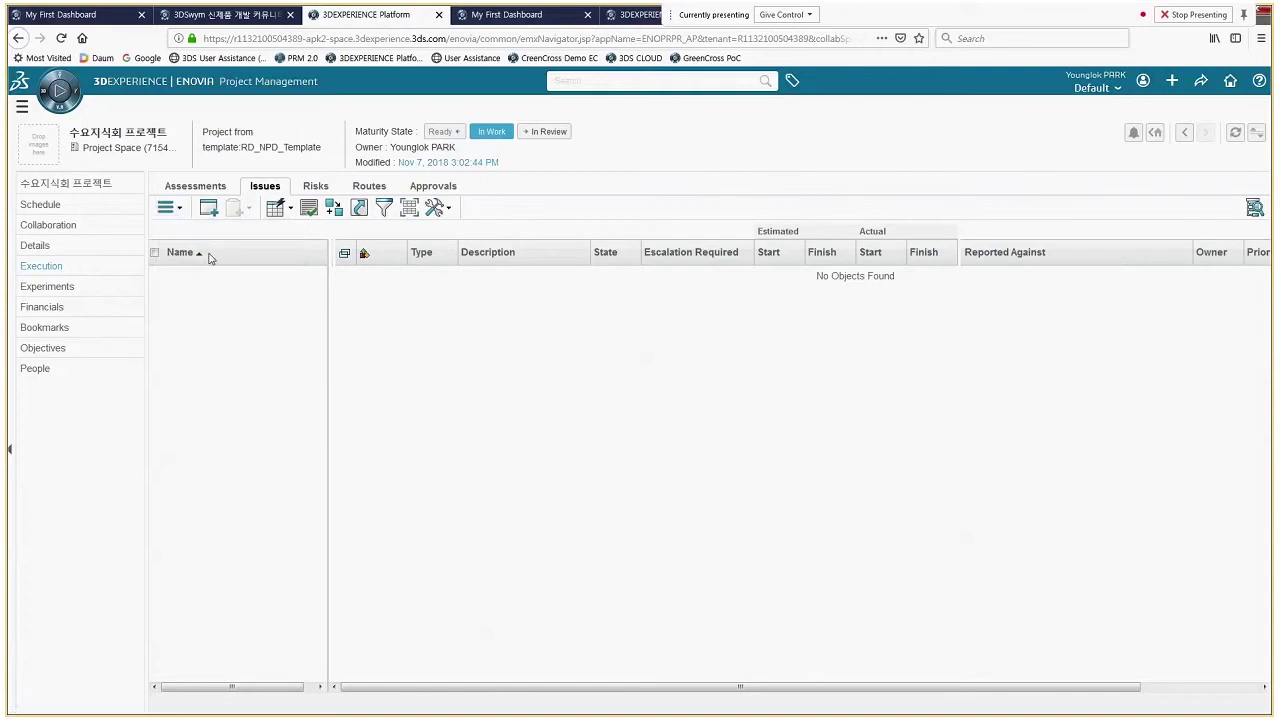
# - Add the existing issue ISS-0000005 to the project
pyautogui.click(170, 208)
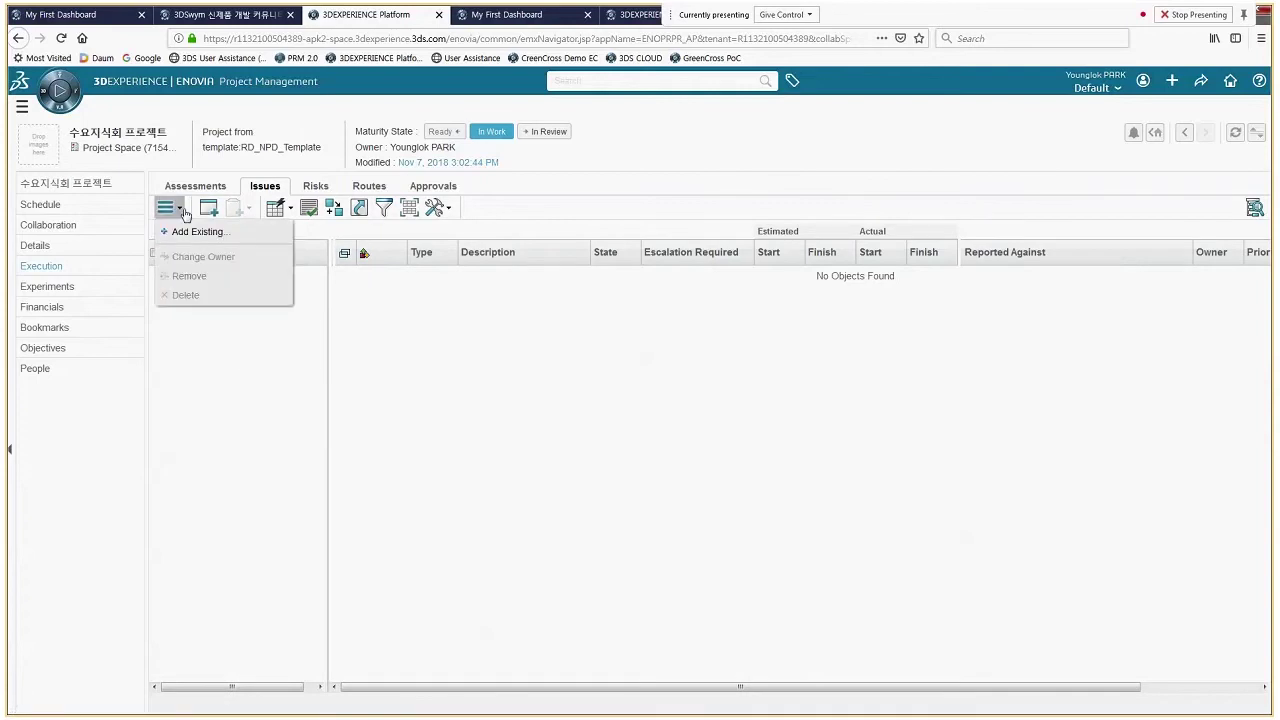
pyautogui.click(197, 231)
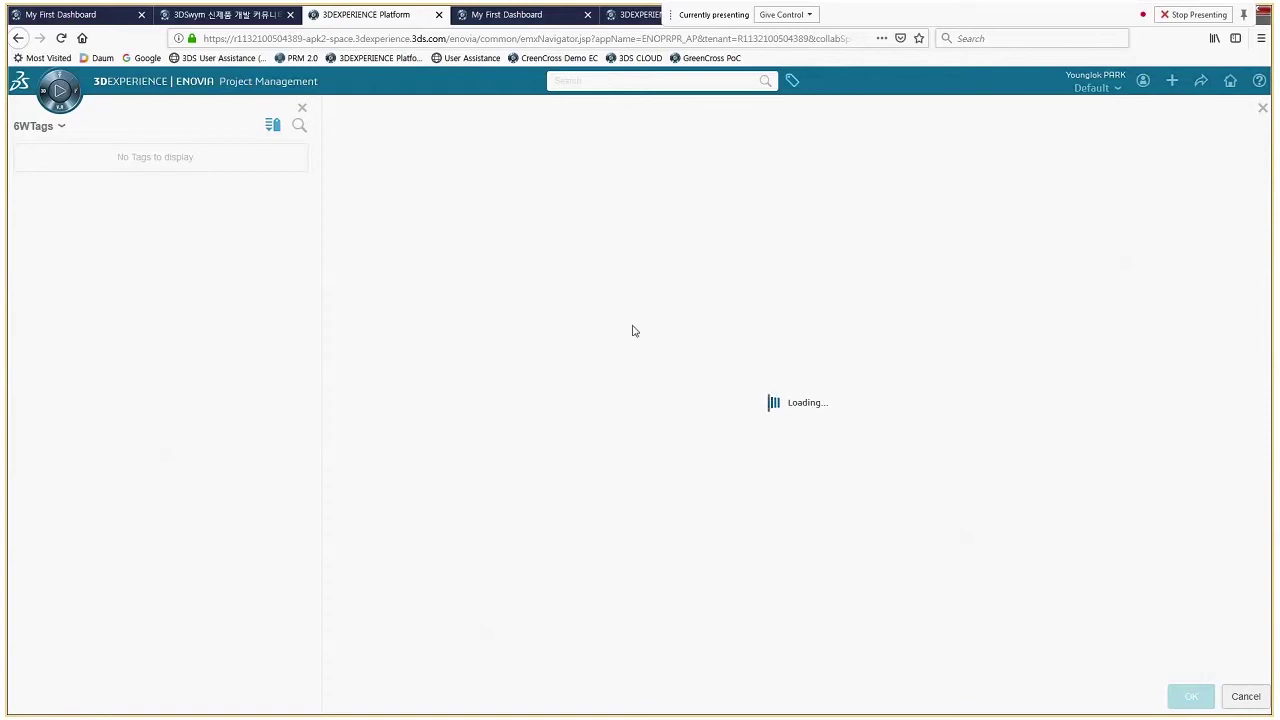
pyautogui.click(626, 195)
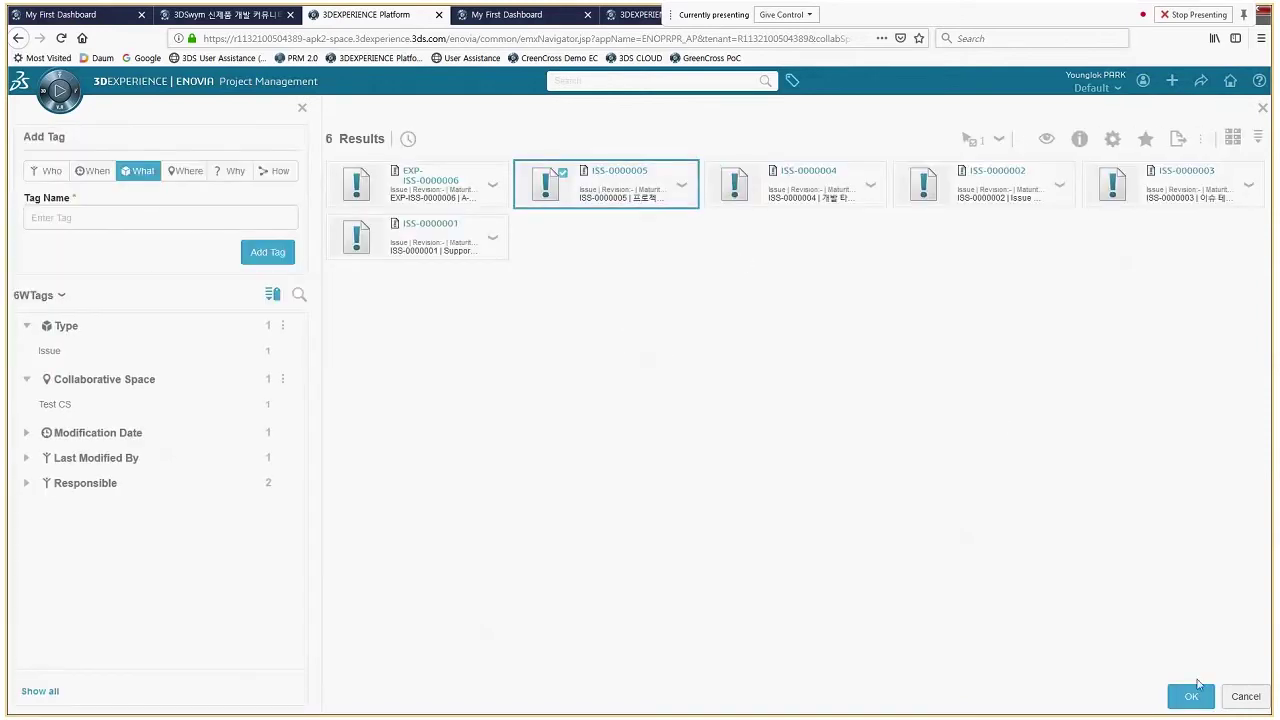
pyautogui.click(1200, 696)
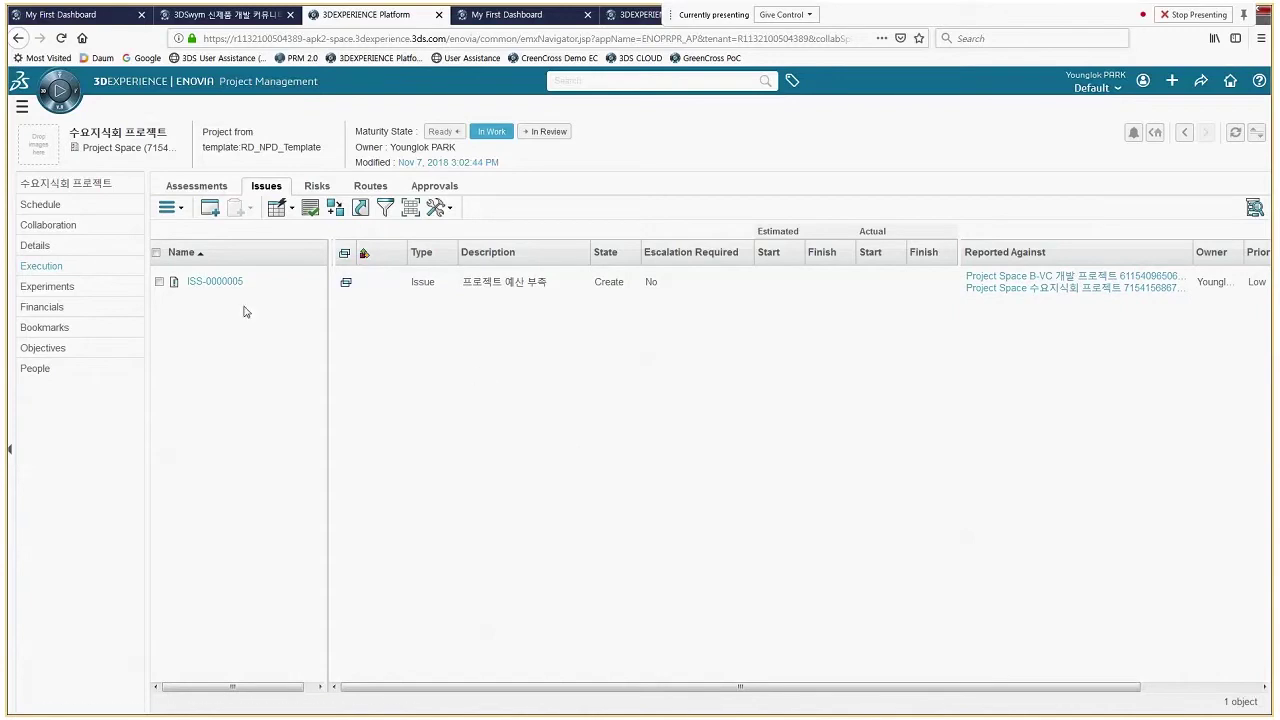
# - Open the issue ISS-0000005 and review its properties, Resolved By items and reference documents
pyautogui.click(214, 281)
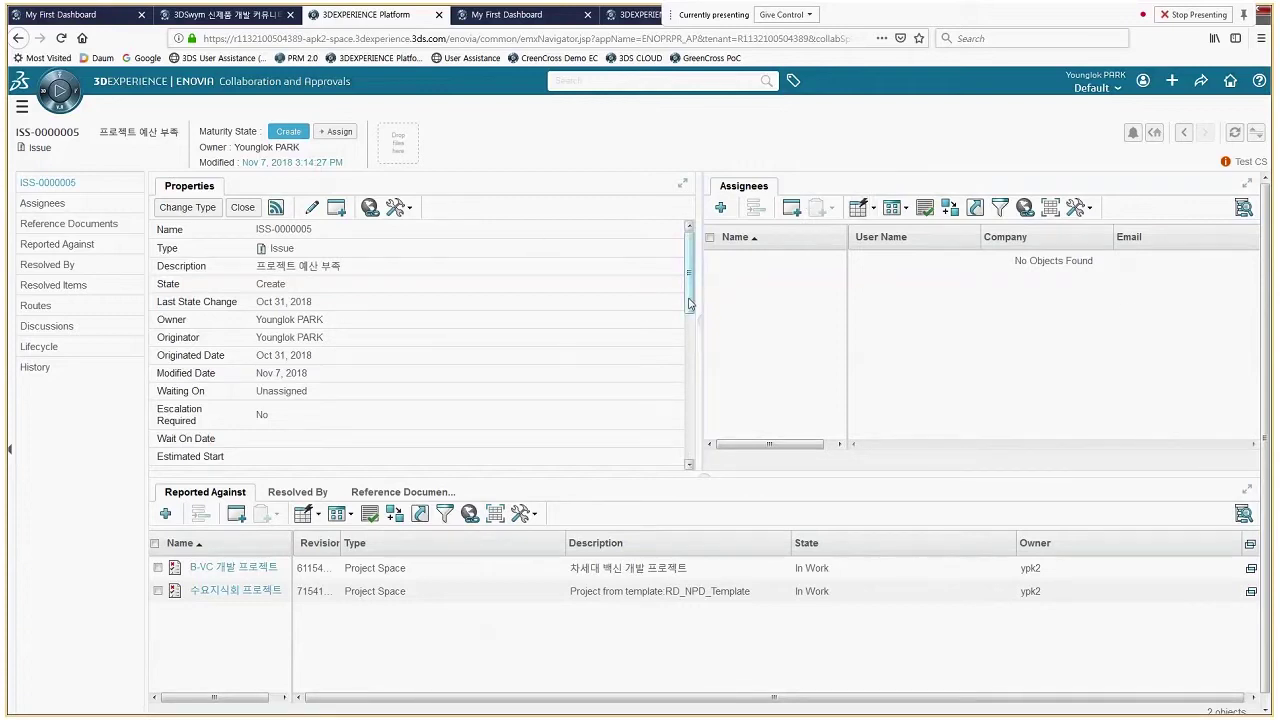
pyautogui.moveTo(689, 304)
pyautogui.mouseDown()
pyautogui.moveTo(697, 425)
pyautogui.moveTo(684, 289)
pyautogui.mouseUp()
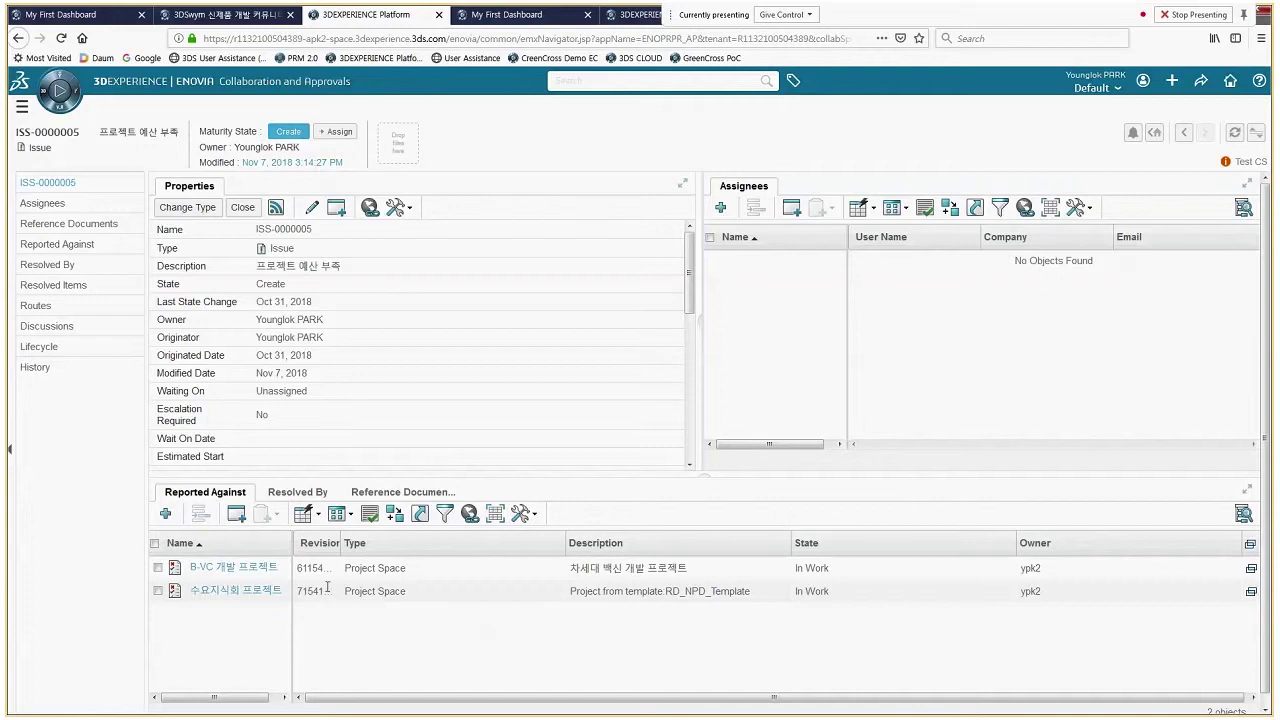
pyautogui.click(306, 494)
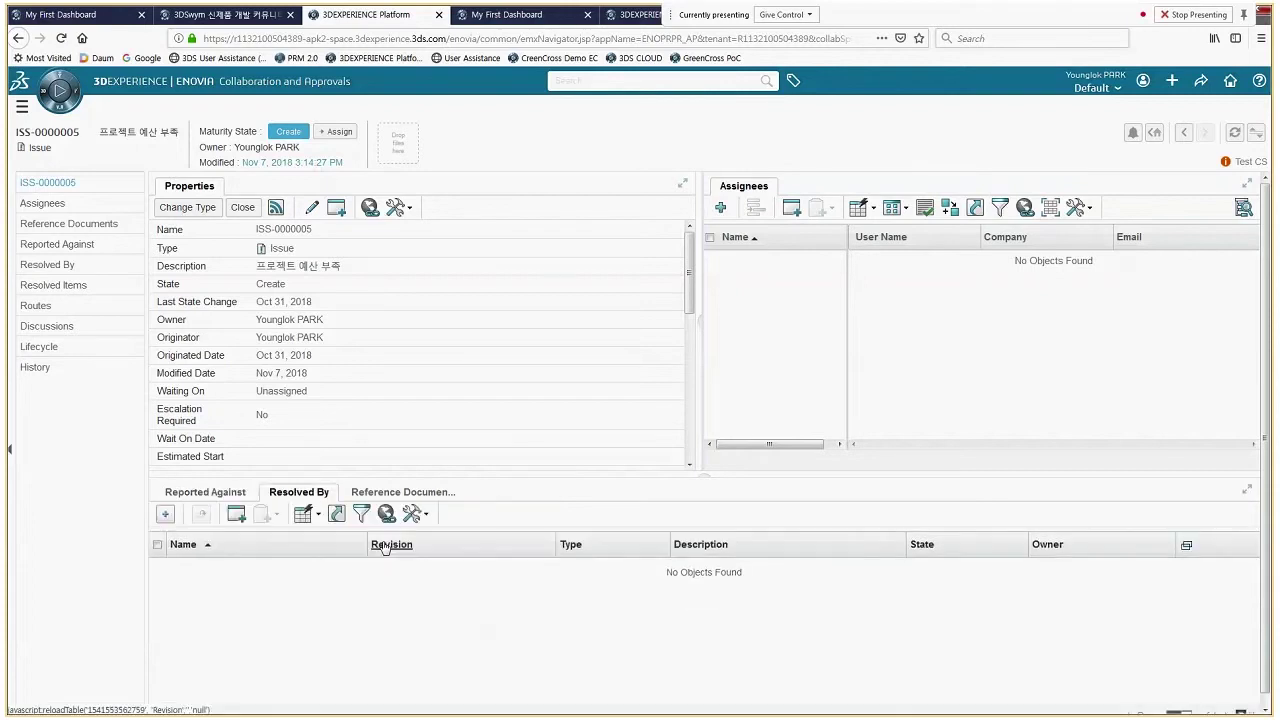
pyautogui.click(421, 495)
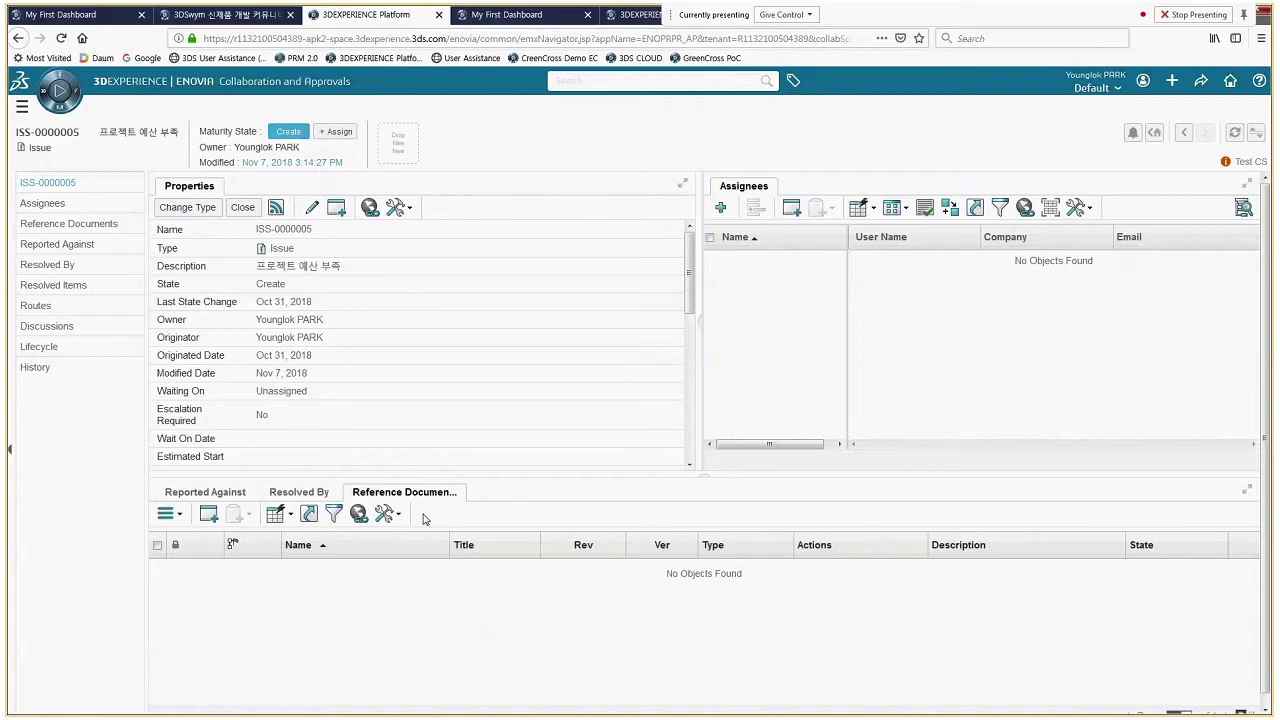
# - Review which projects the issue is reported against and its lifecycle, and return to the issue's overview
pyautogui.click(229, 495)
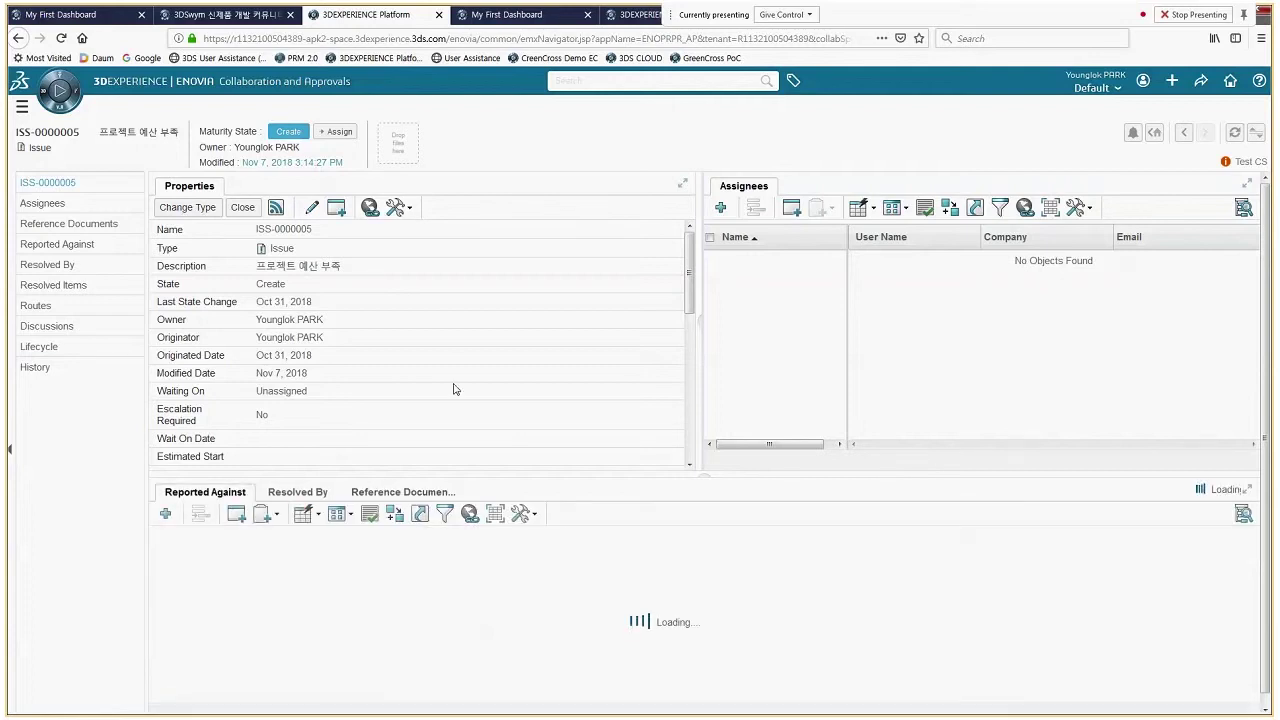
pyautogui.click(40, 347)
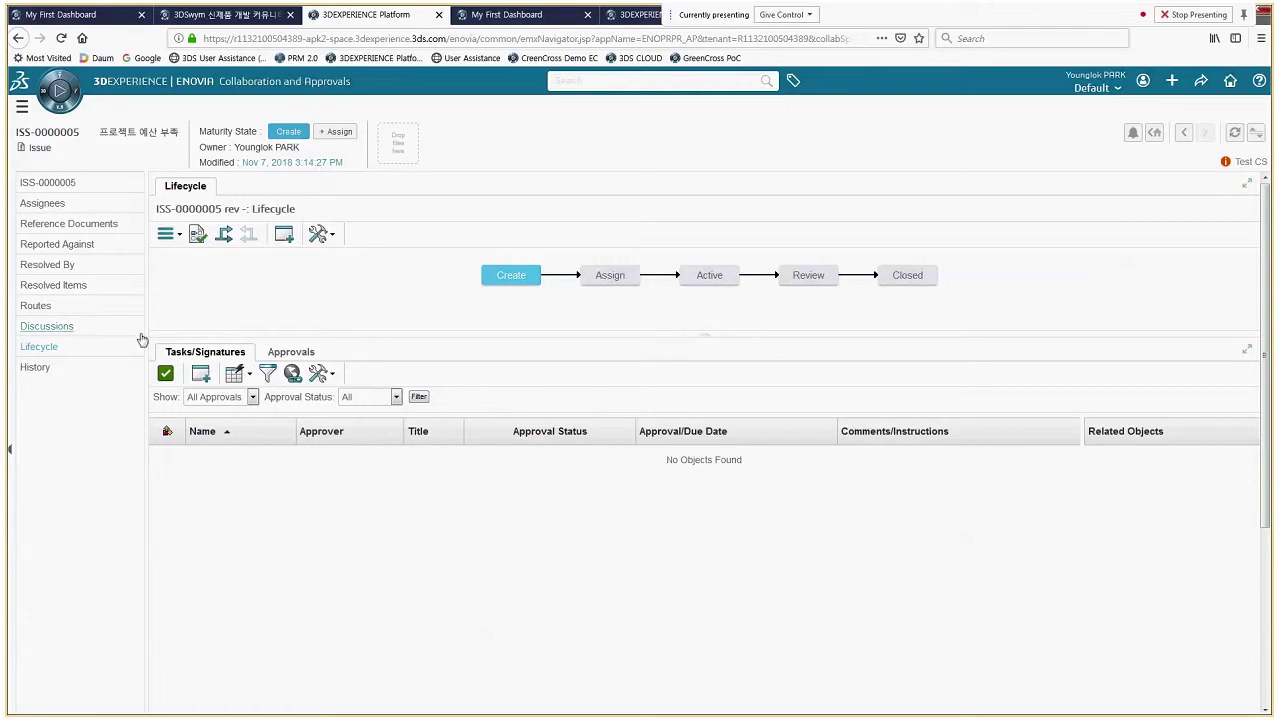
pyautogui.click(48, 184)
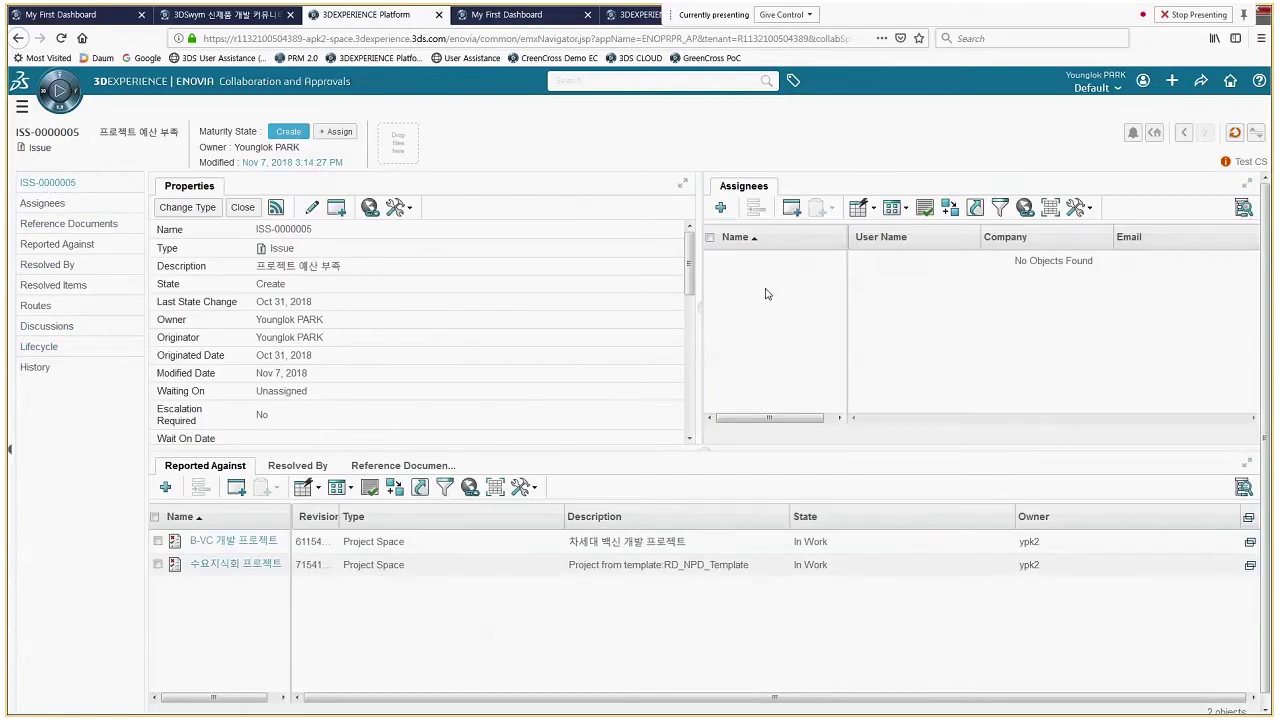
# - Add the issue's owner as an assignee of issue ISS-0000005
pyautogui.click(720, 207)
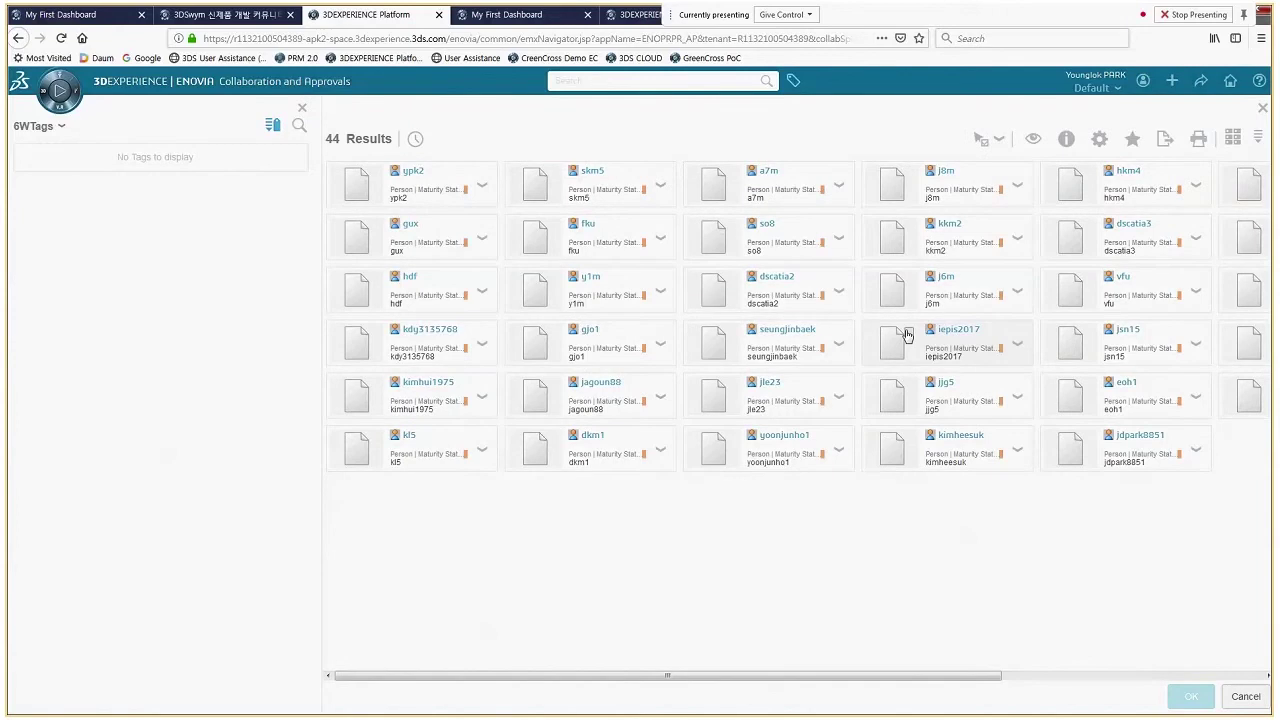
pyautogui.click(473, 174)
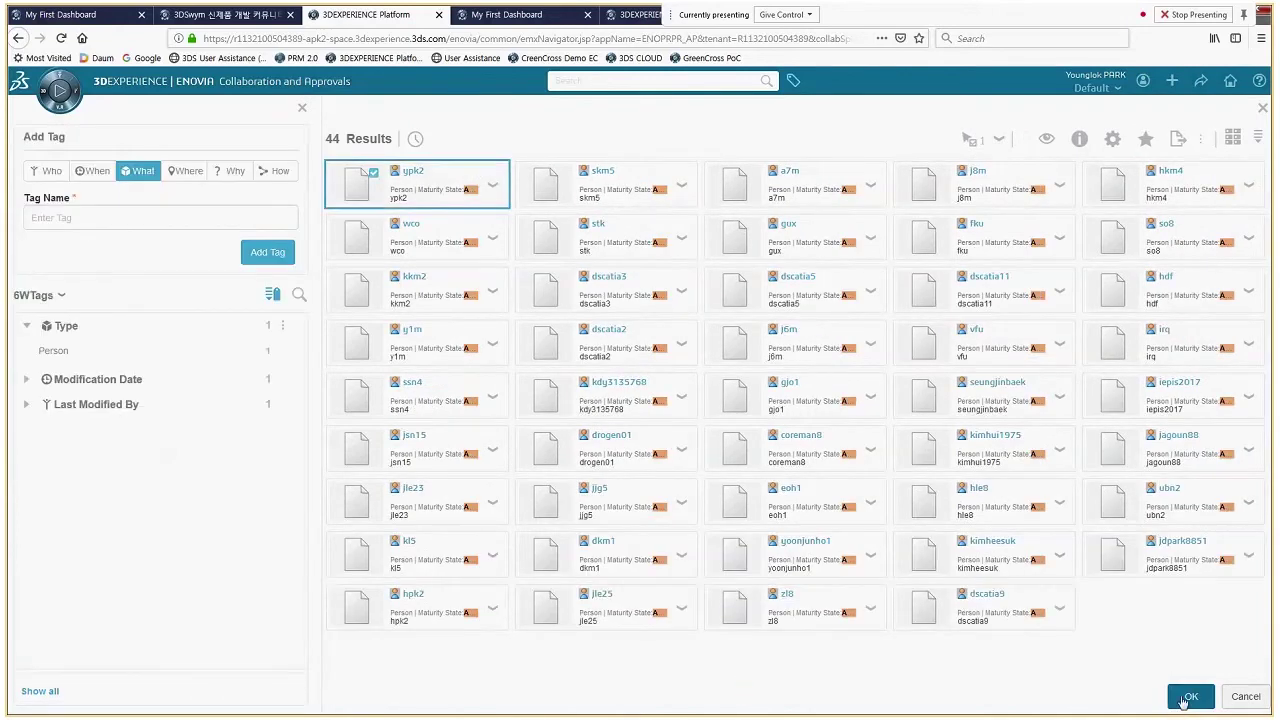
pyautogui.click(1187, 698)
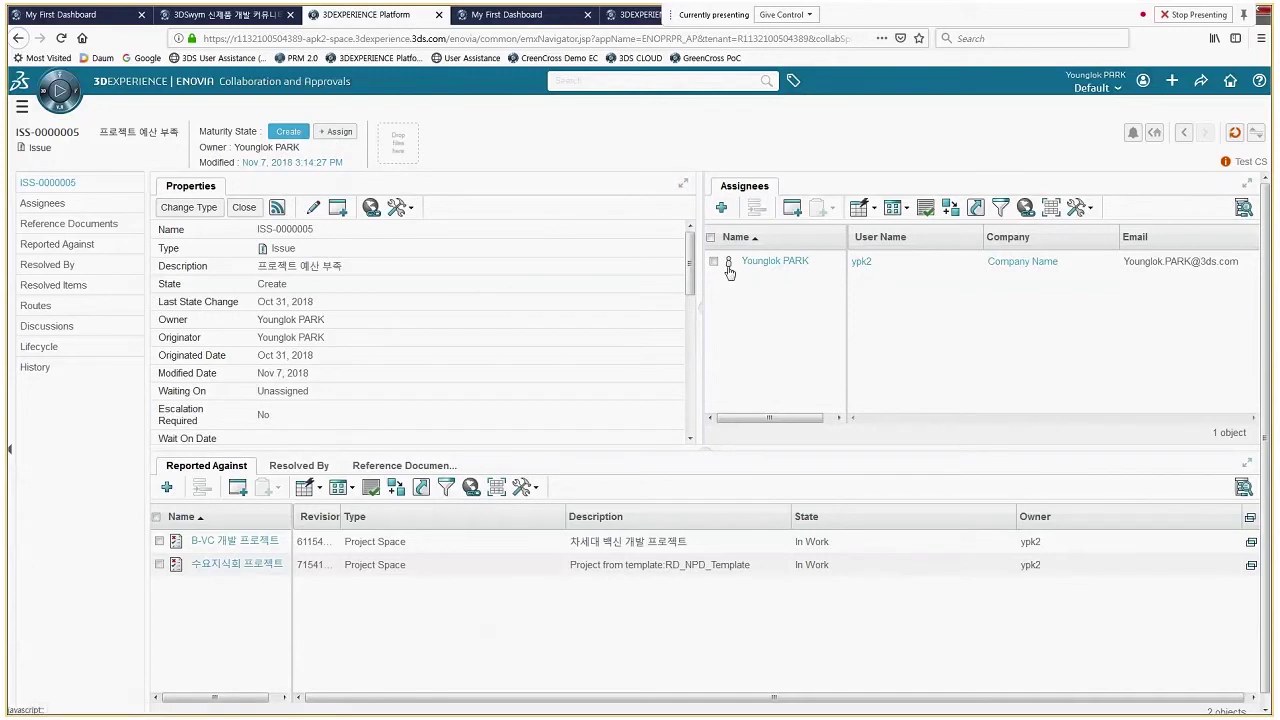
# - Edit the issue's properties to set the estimated start to Nov 7, 2018 and enter an estimated finish date
pyautogui.scroll(-2, 690, 275)
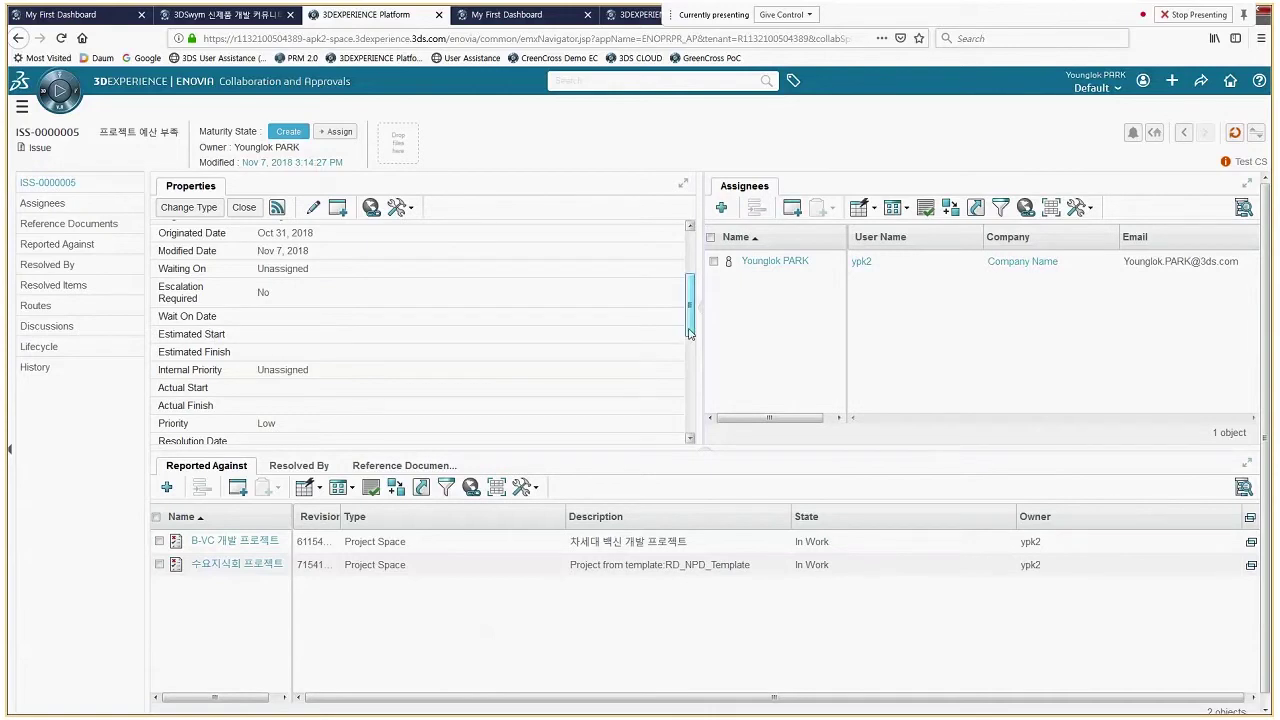
pyautogui.click(313, 208)
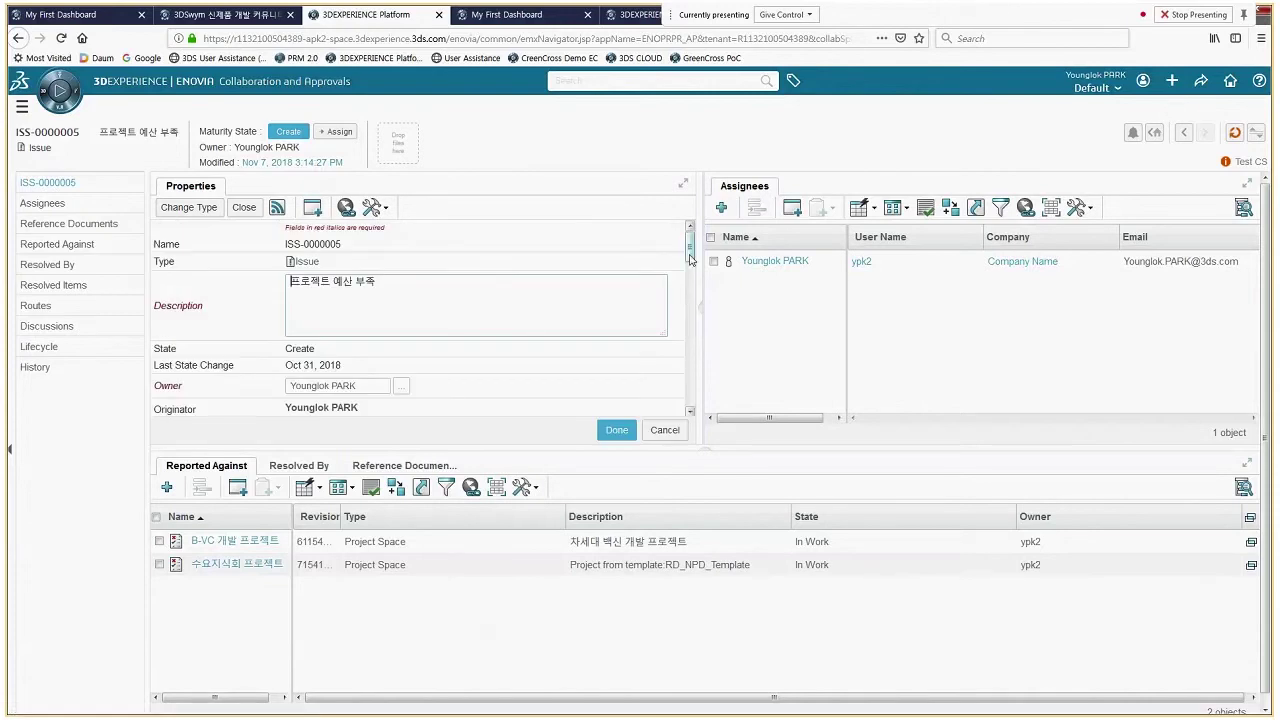
pyautogui.scroll(-3, 424, 331)
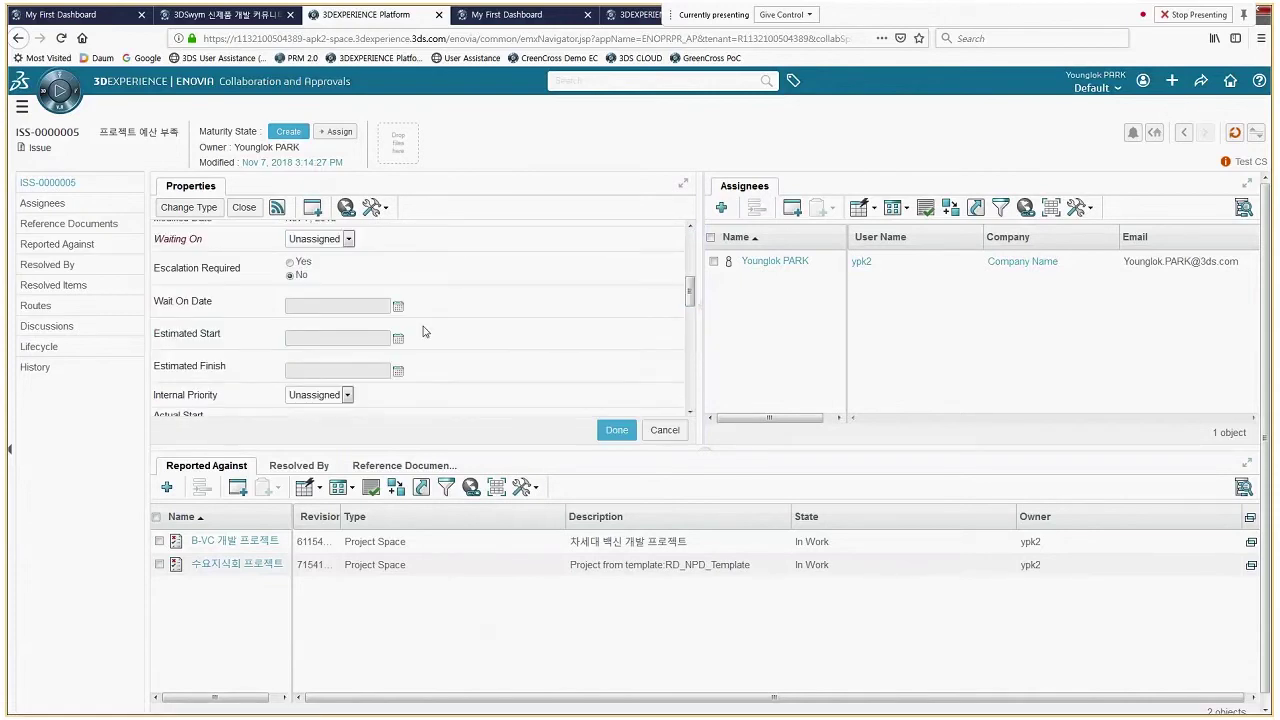
pyautogui.click(398, 338)
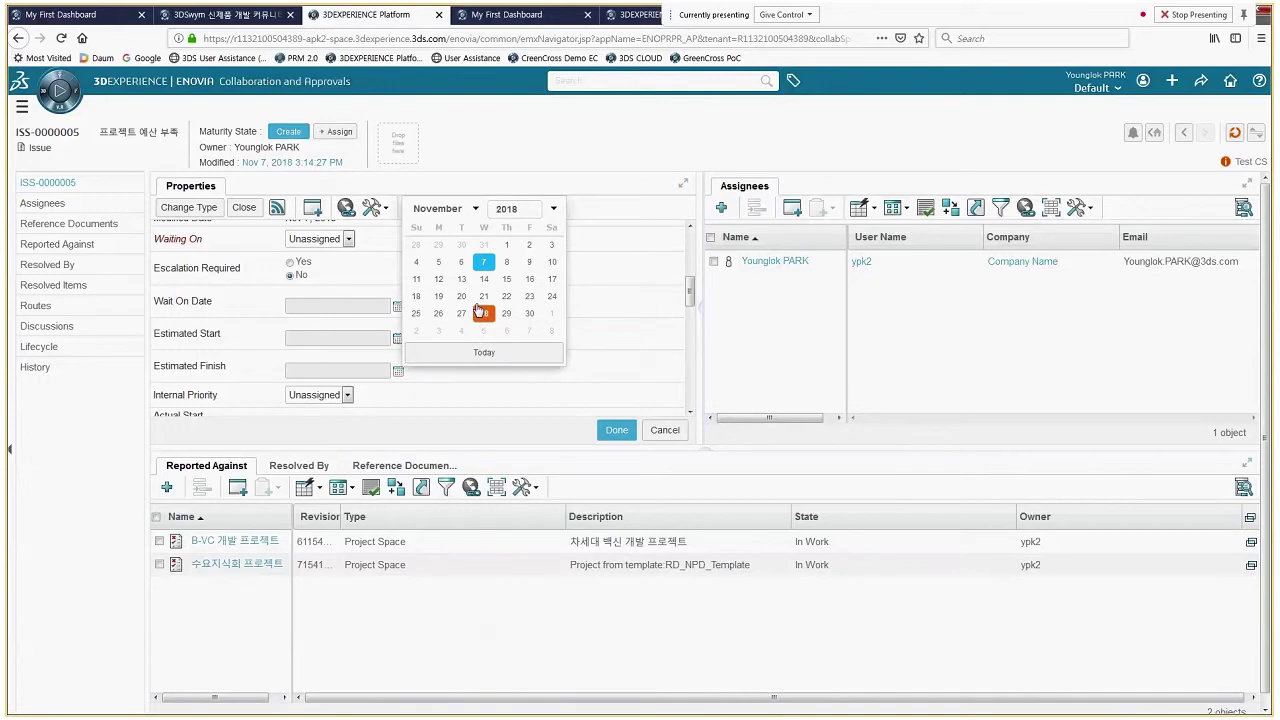
pyautogui.click(484, 262)
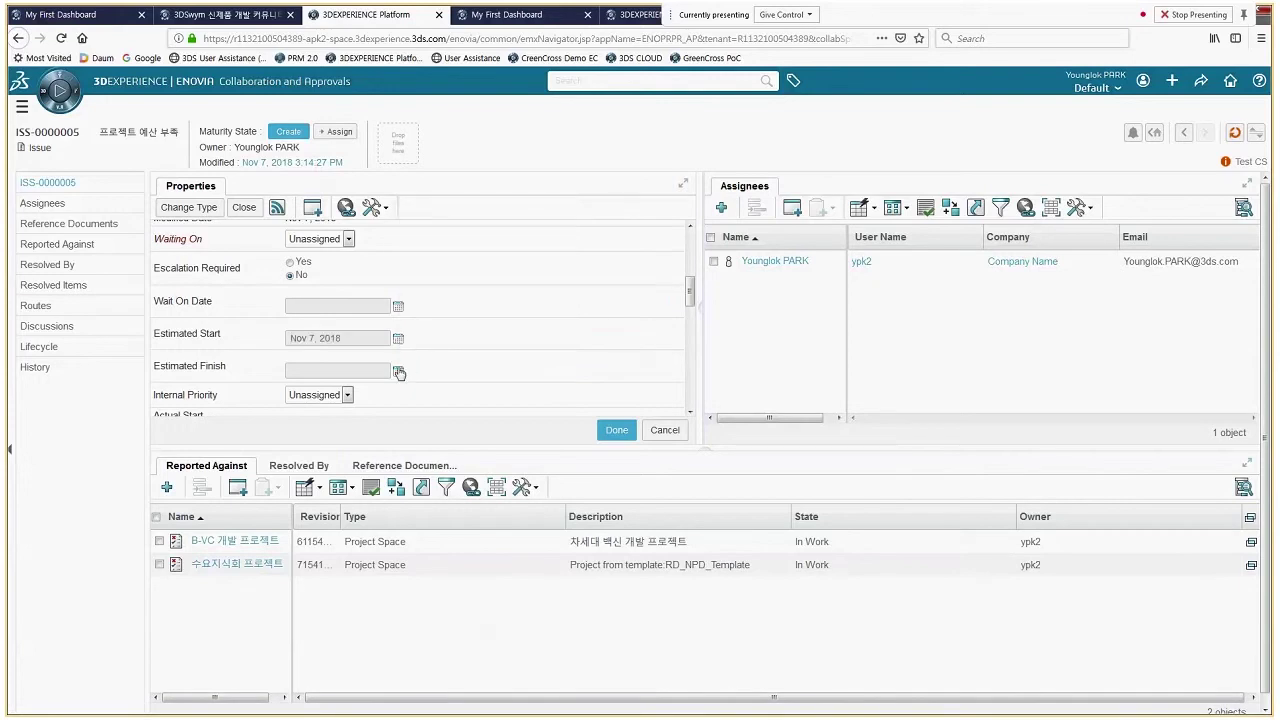
pyautogui.click(398, 370)
pyautogui.click(531, 289)
pyautogui.click(613, 430)
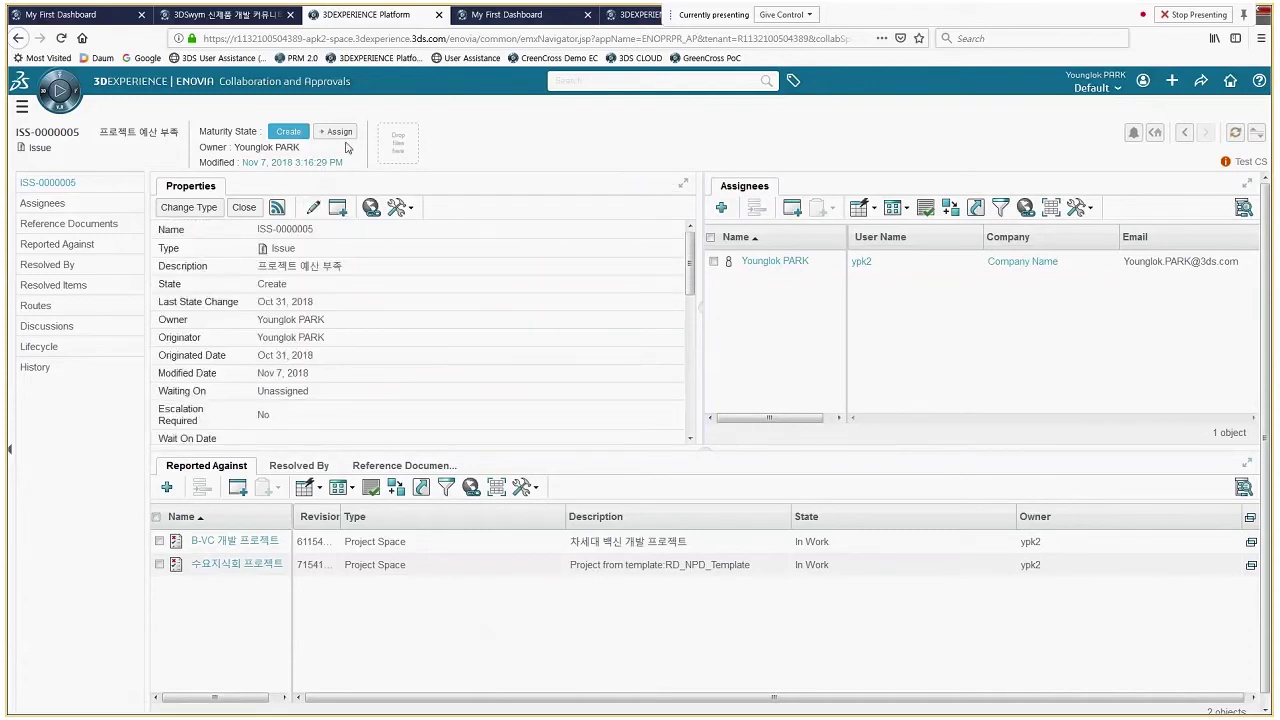
# - Promote the issue's maturity state from Create through Assign to Active
pyautogui.click(342, 134)
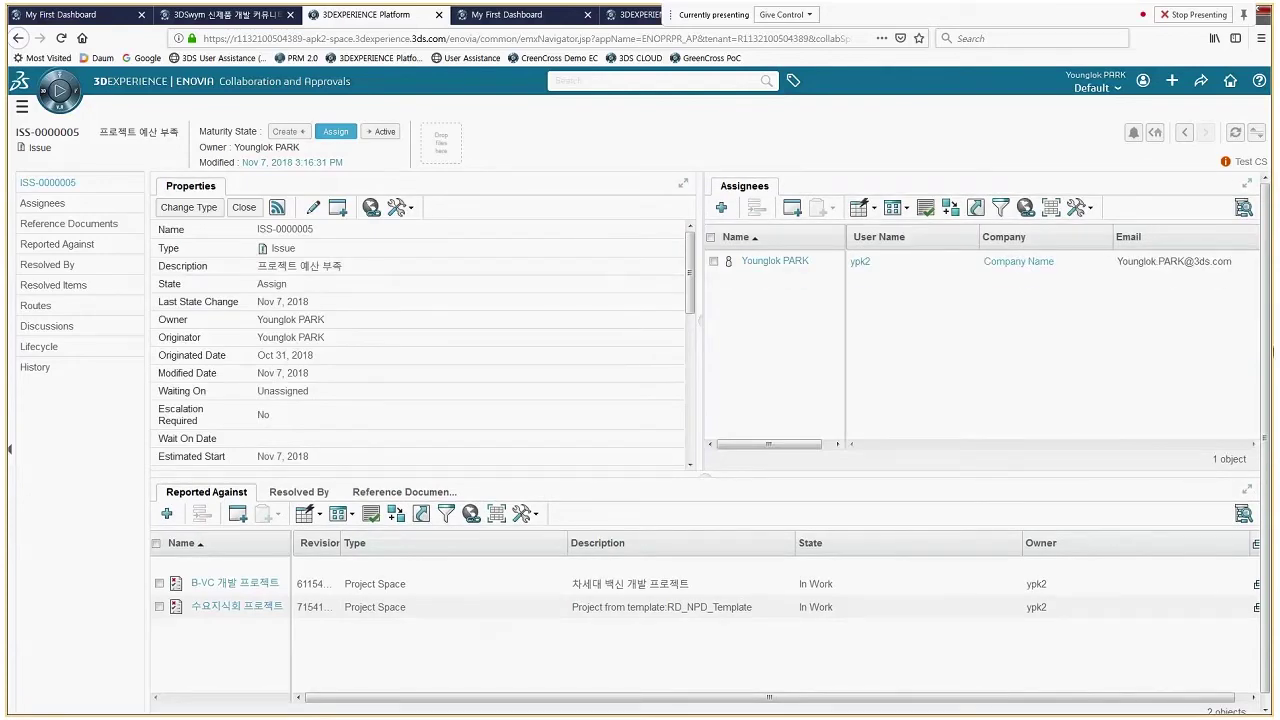
pyautogui.scroll(-1, 1264, 347)
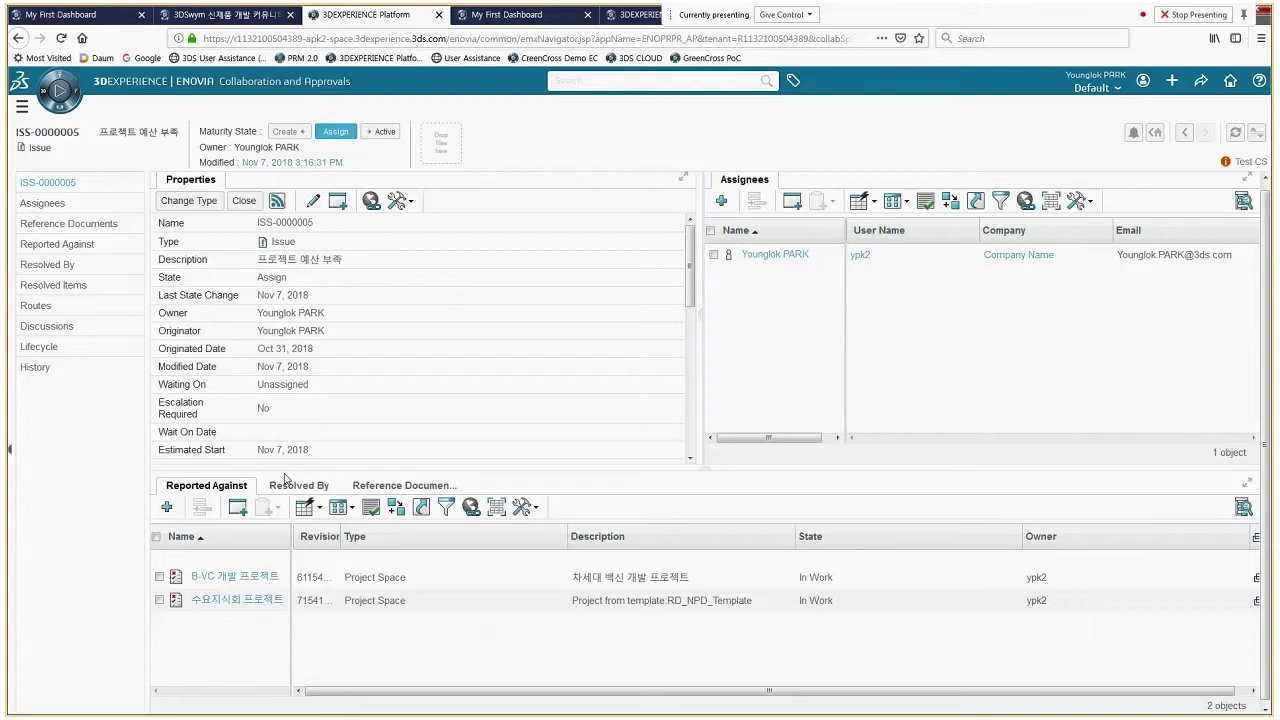
pyautogui.scroll(-1, 600, 300)
pyautogui.scroll(1, 640, 295)
pyautogui.click(386, 133)
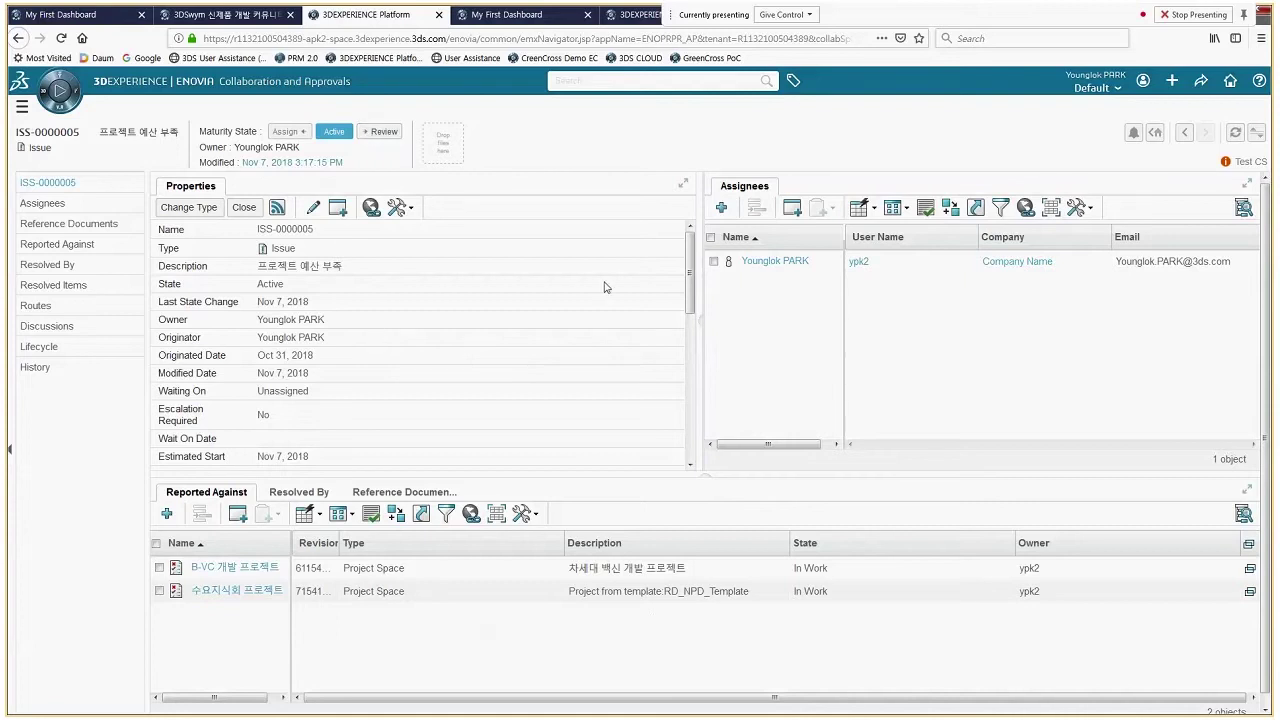
# - Close the issue with action taken "예산 추가 확보", resolution statement "처리 완료" and resolution date Nov 7, 2018
pyautogui.click(247, 209)
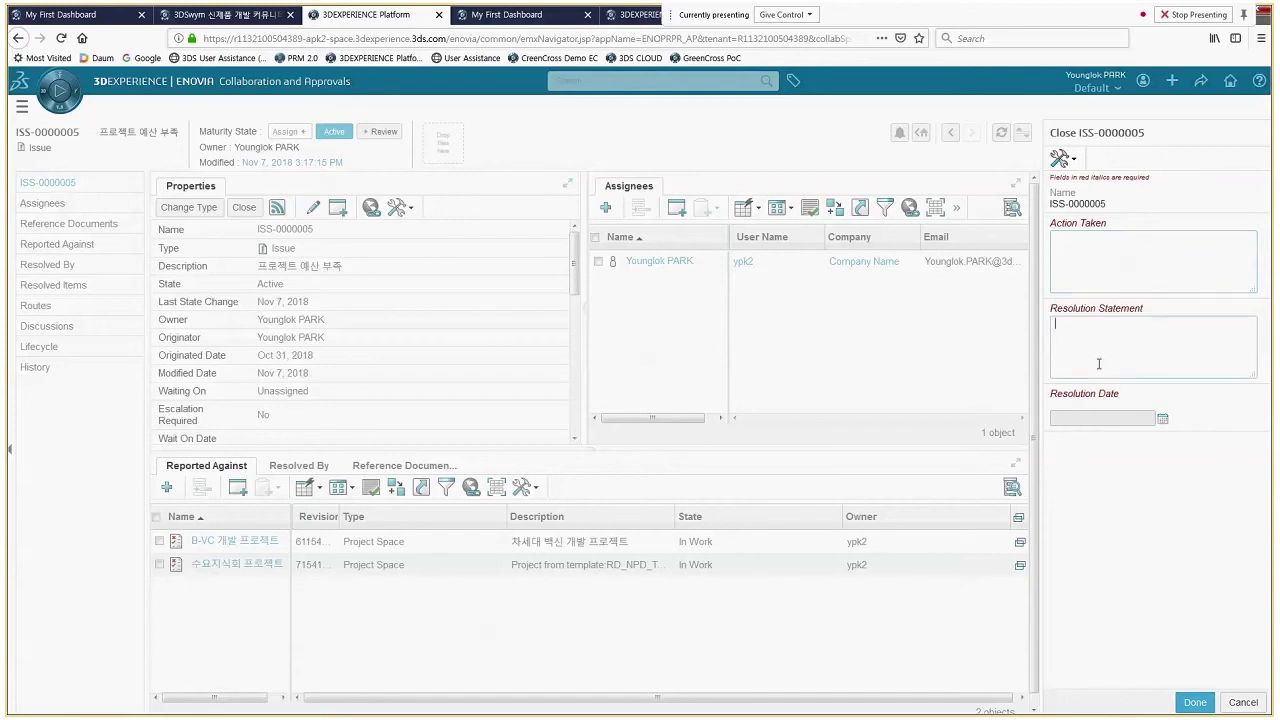
pyautogui.click(1100, 262)
pyautogui.write('예산 추가 조')
pyautogui.write('보')
pyautogui.click(1147, 373)
pyautogui.write('ㅇ')
pyautogui.write('처리 완료')
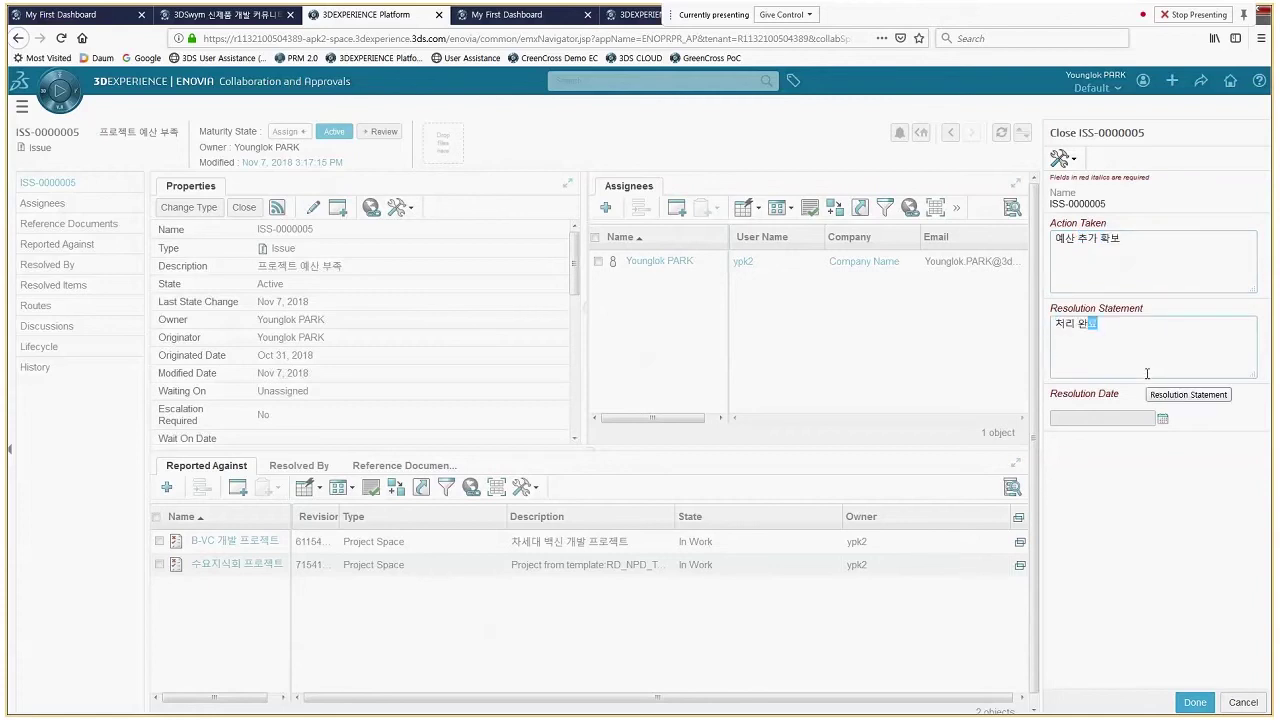
pyautogui.click(1163, 419)
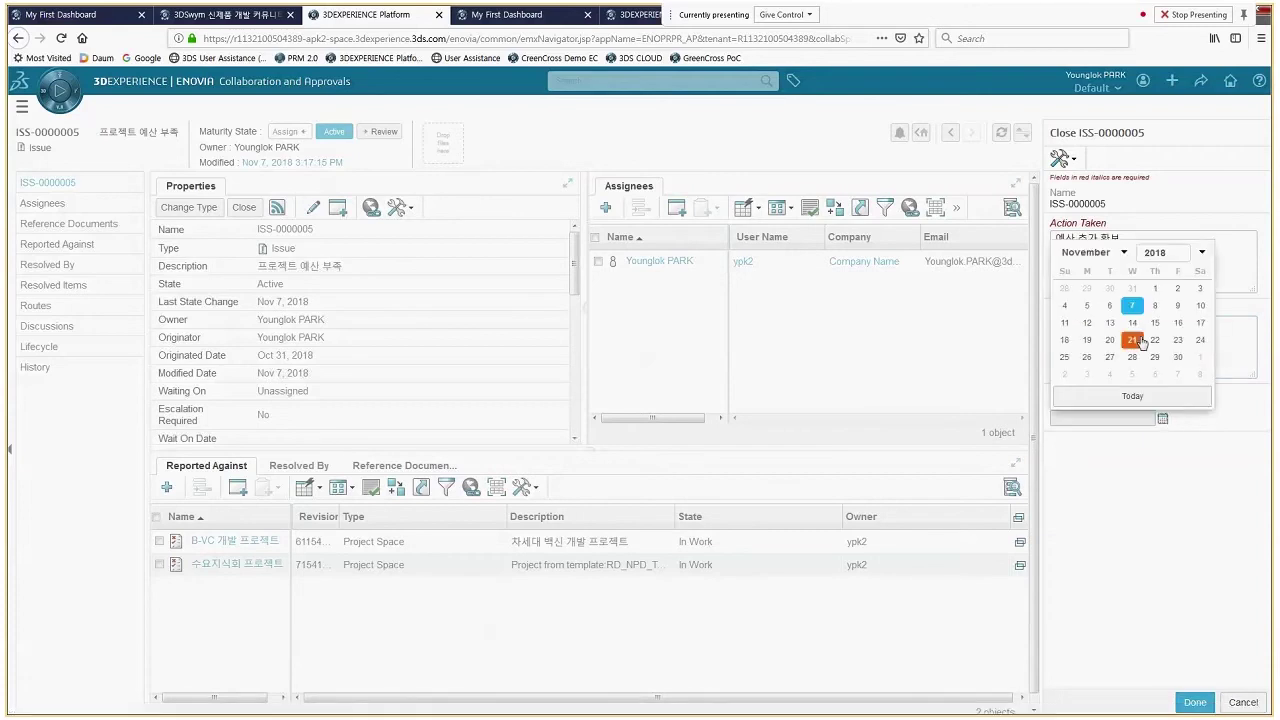
pyautogui.click(1132, 305)
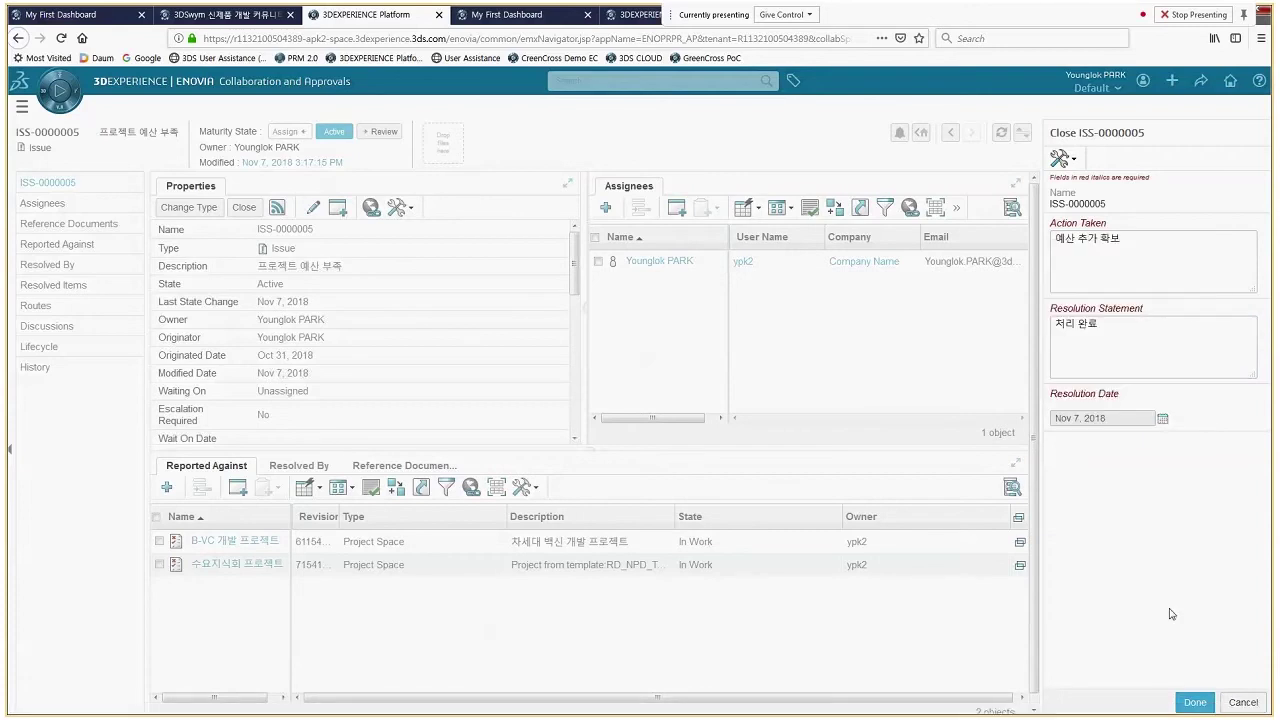
pyautogui.click(1195, 702)
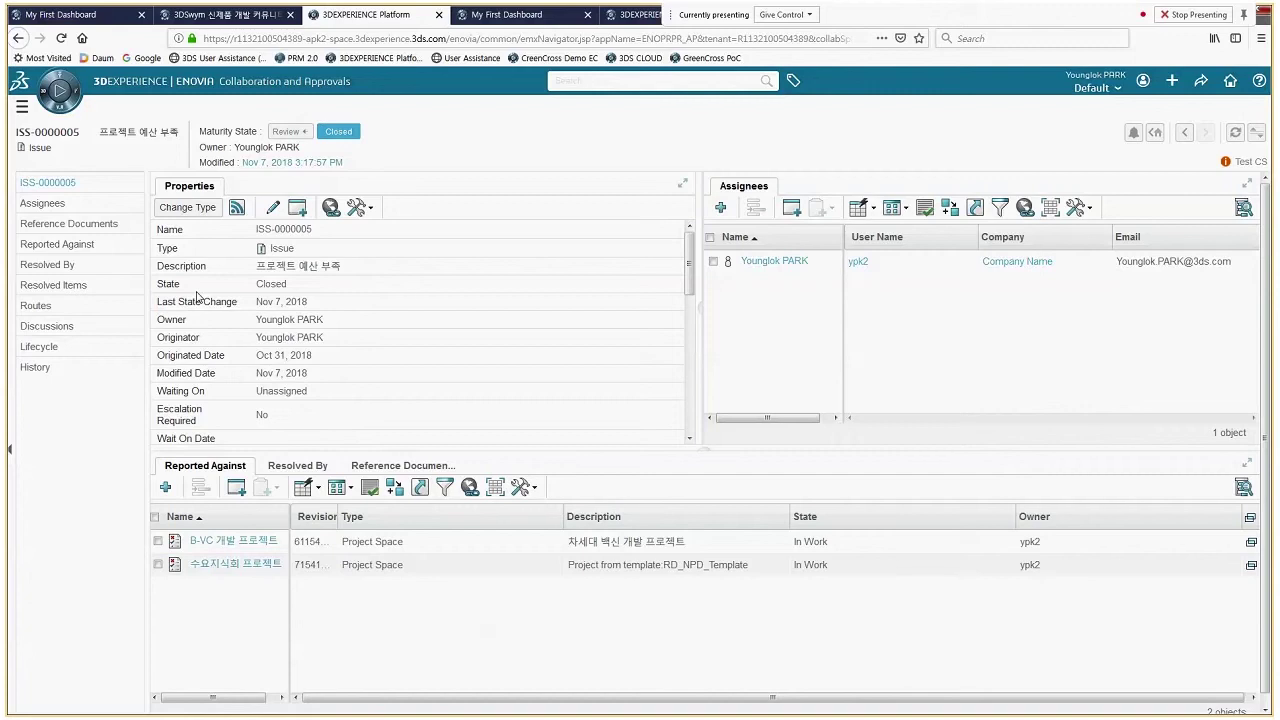
# - Return to the project 수요지식회 프로젝트 and review its detail properties and preferences, including the Enable Approval setting
pyautogui.click(1184, 132)
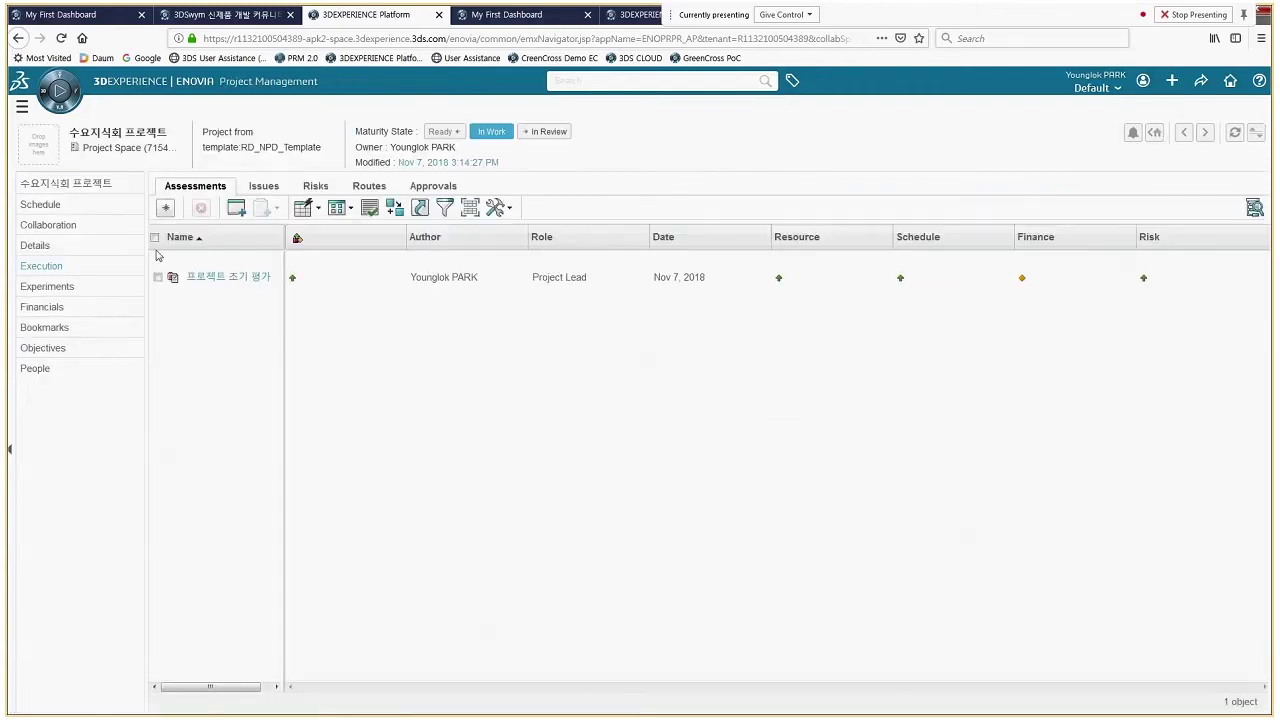
pyautogui.click(35, 246)
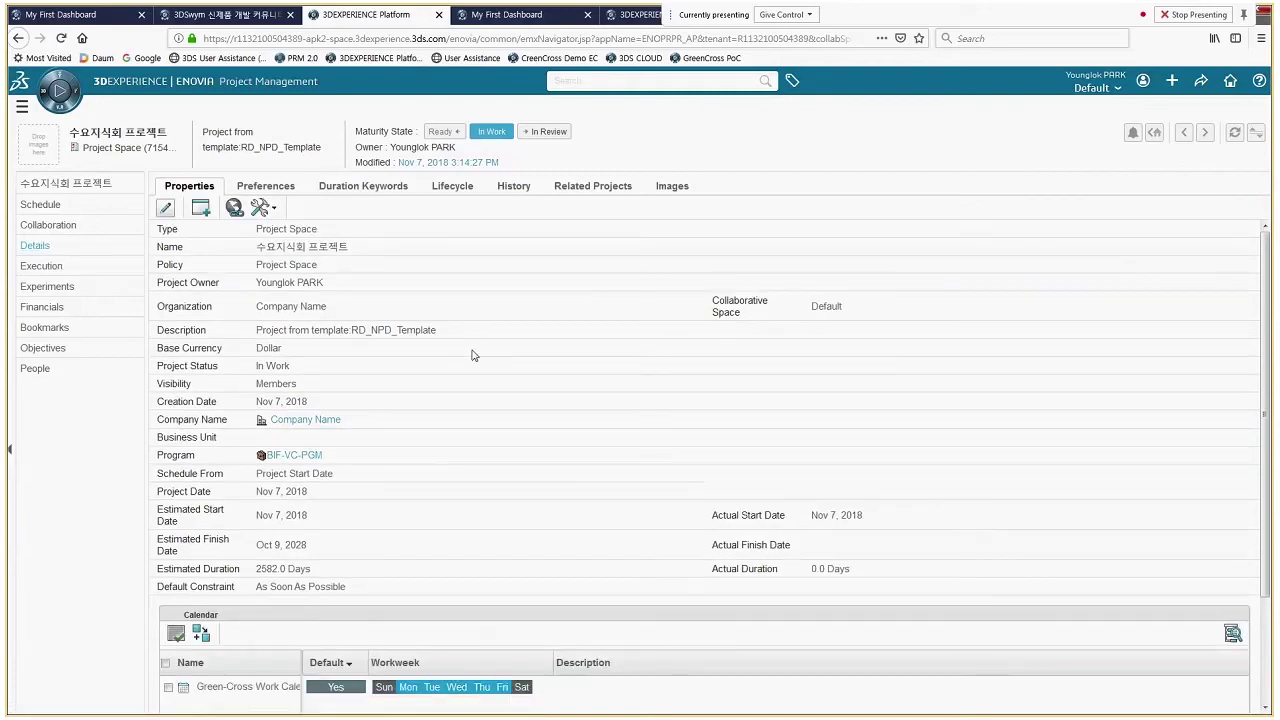
pyautogui.moveTo(1268, 362); pyautogui.dragTo(1220, 364)
pyautogui.click(289, 192)
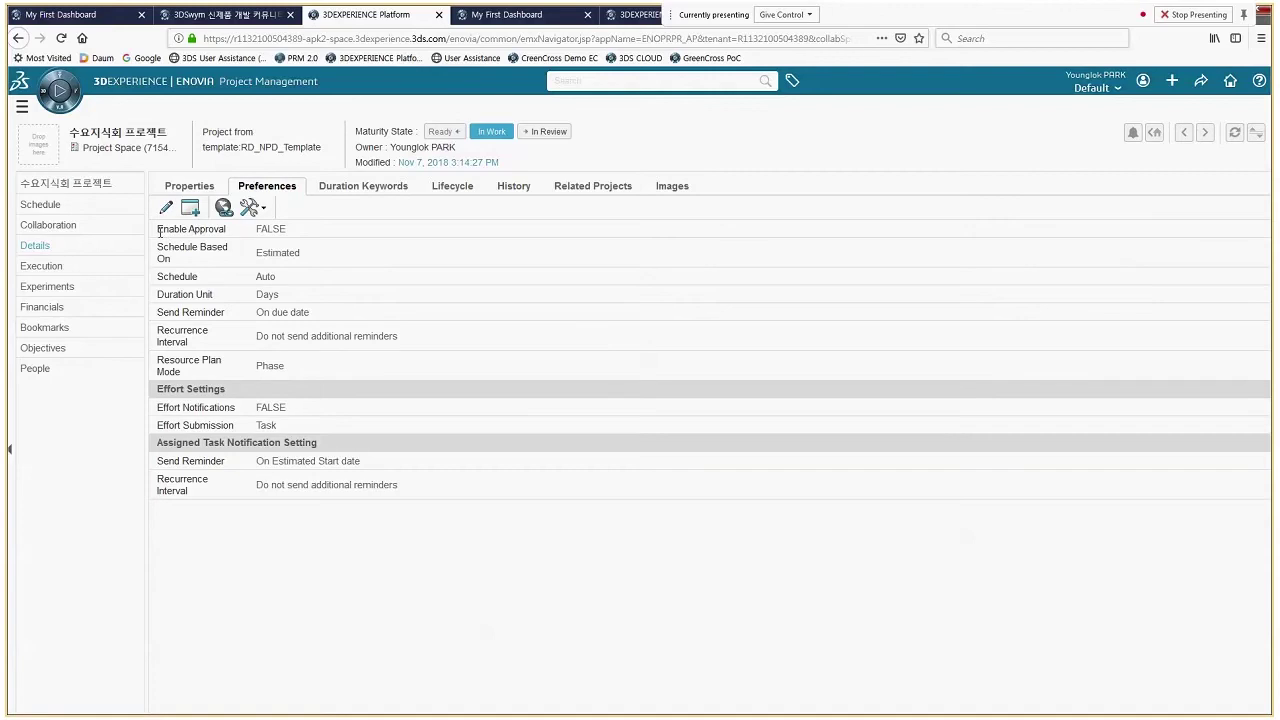
pyautogui.moveTo(162, 230); pyautogui.dragTo(227, 230)
pyautogui.click(409, 317)
# - Switch to the PowerPoint slide show, read the 5.2 Issue 등록 slides and end the show
pyautogui.moveTo(578, 710)
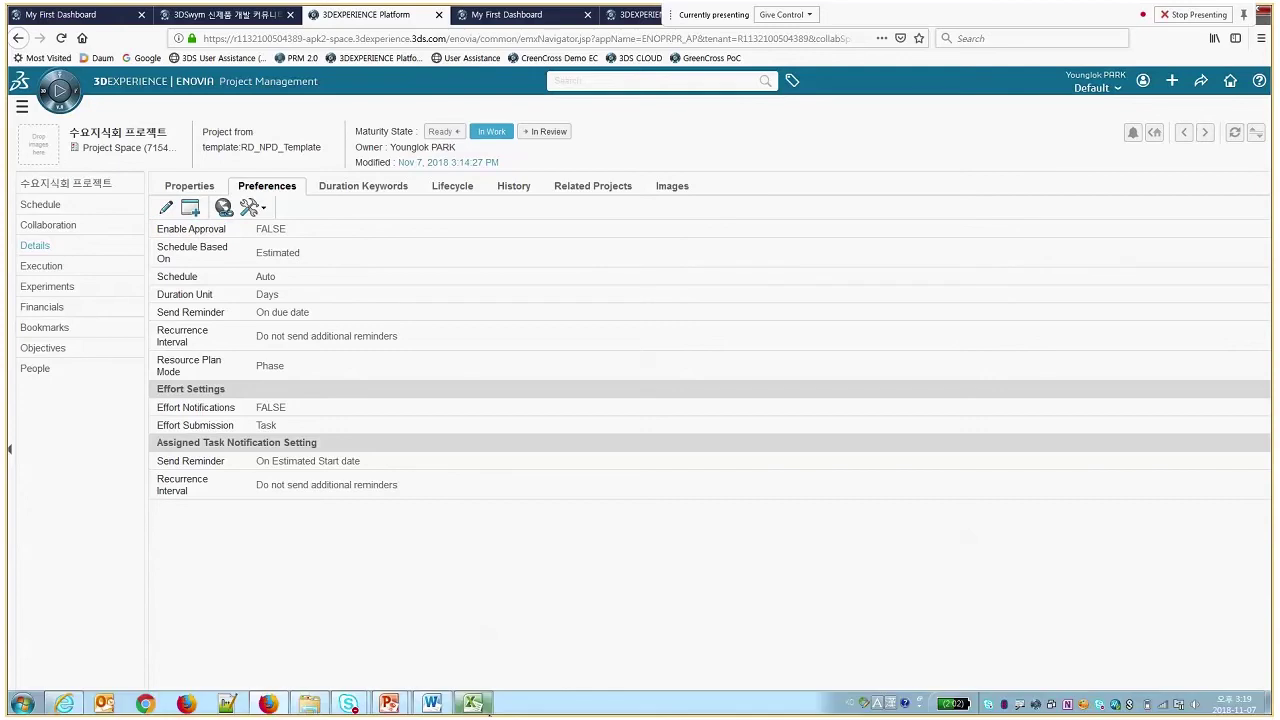
pyautogui.moveTo(380, 706)
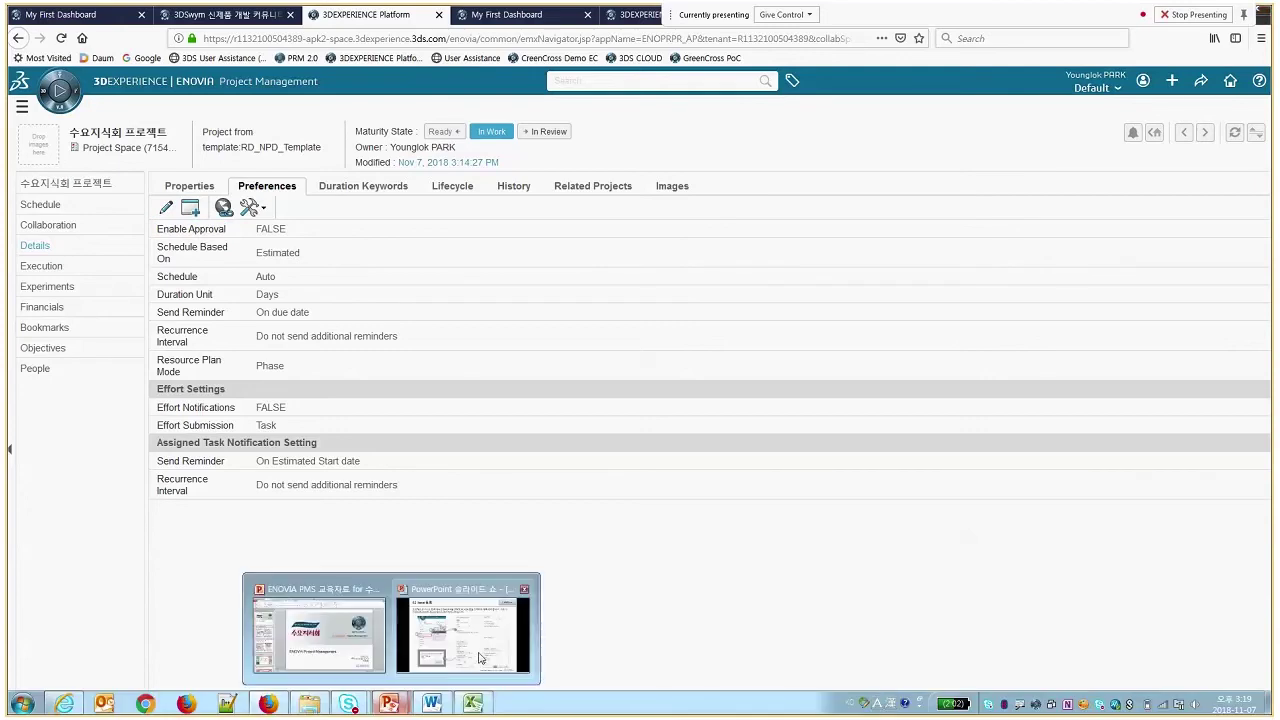
pyautogui.click(480, 657)
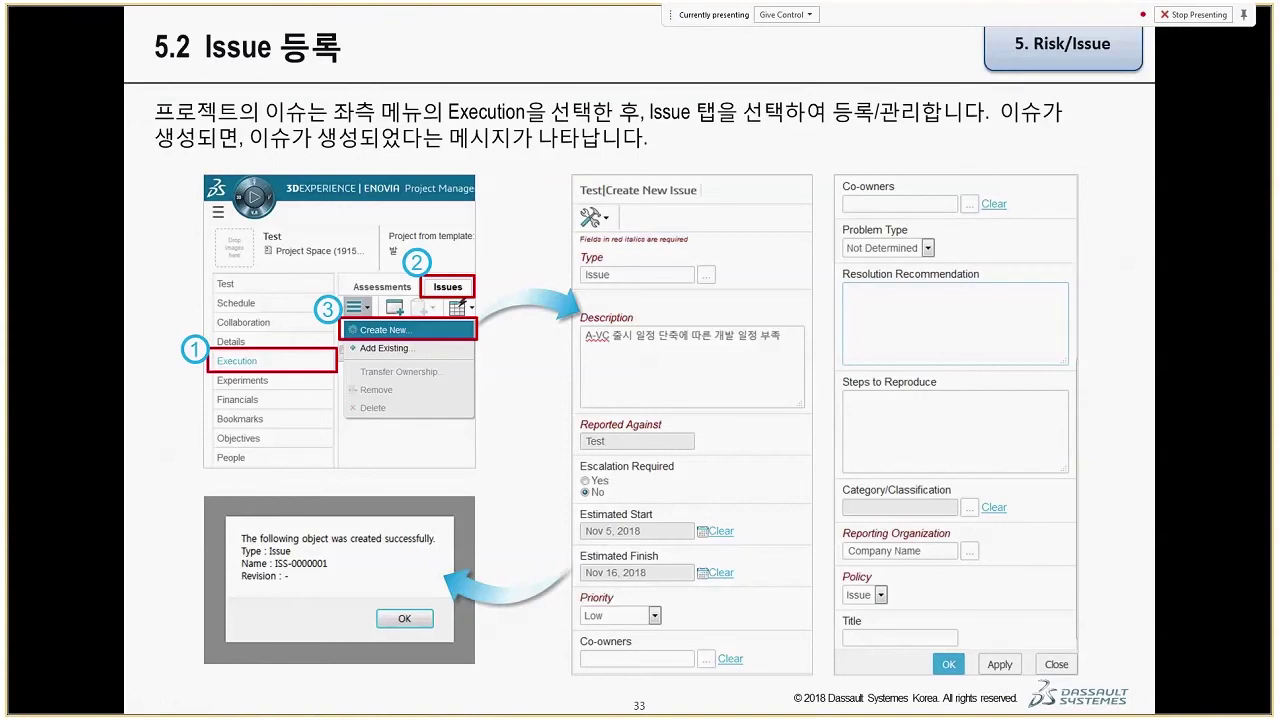
pyautogui.press('Right')
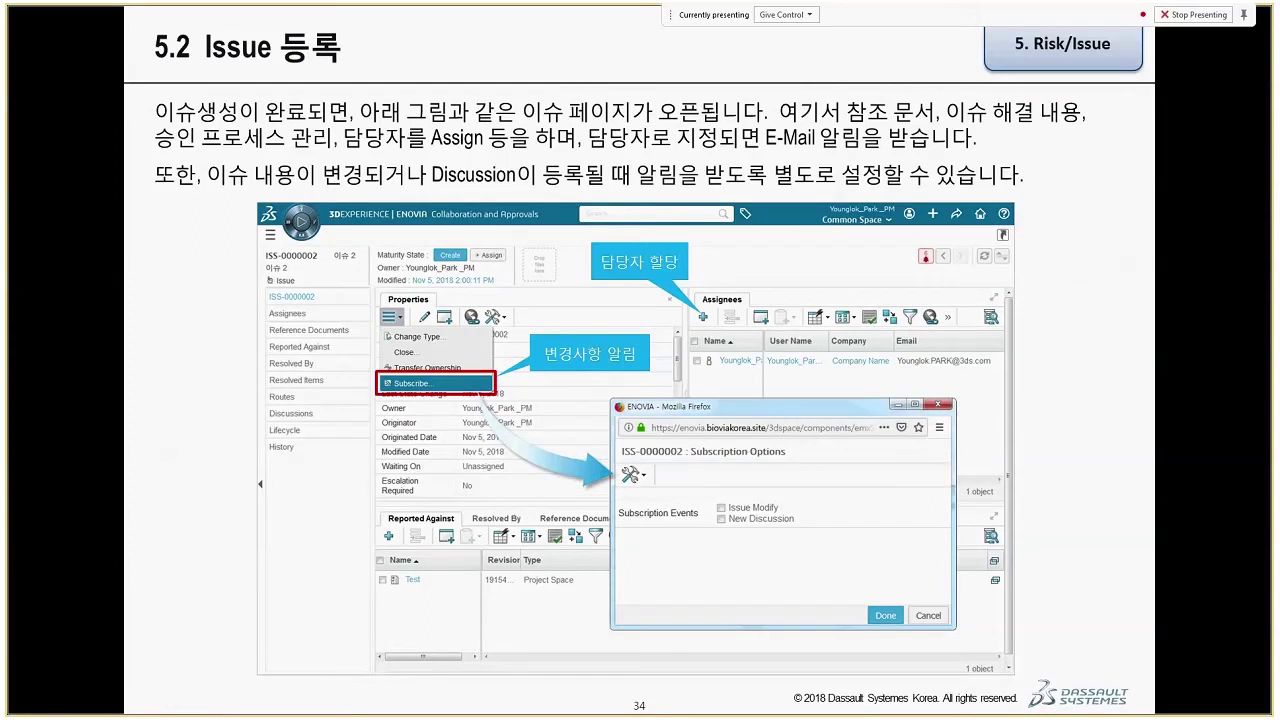
pyautogui.press('Escape')
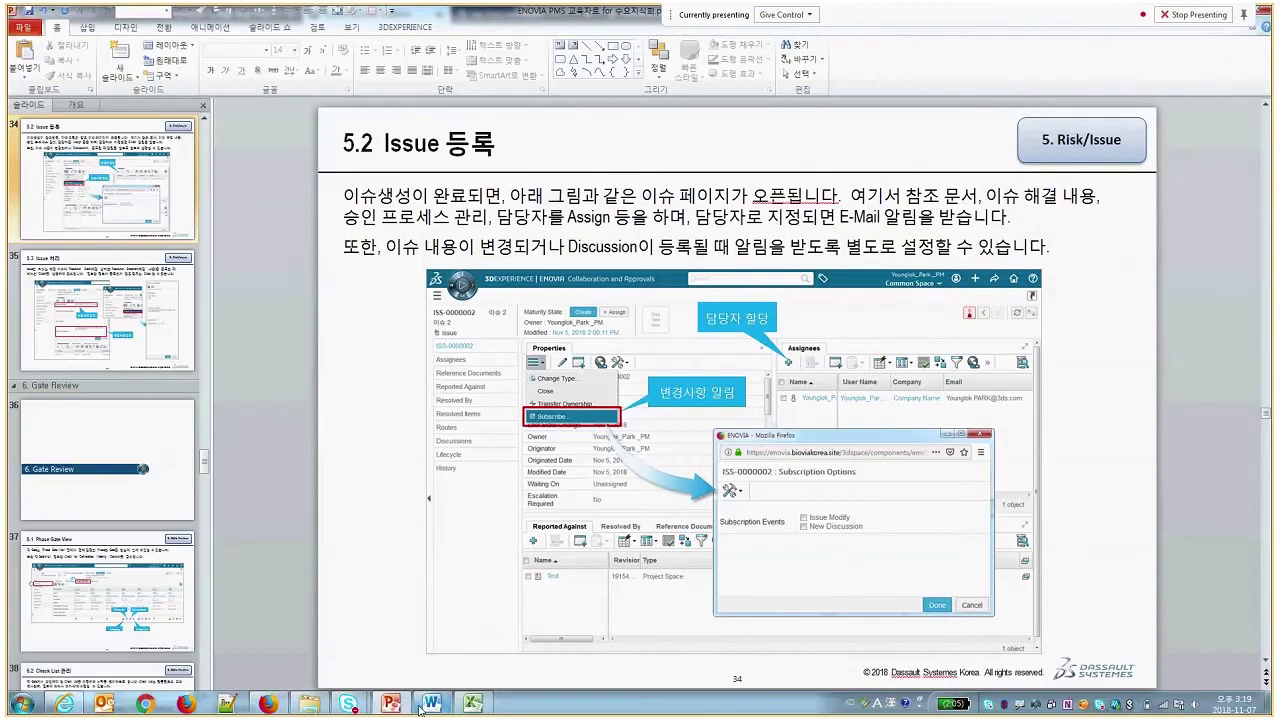
# - Switch back to ENOVIA in Firefox and review the details and discussions of the assessment 프로젝트 초기 평가
pyautogui.click(270, 704)
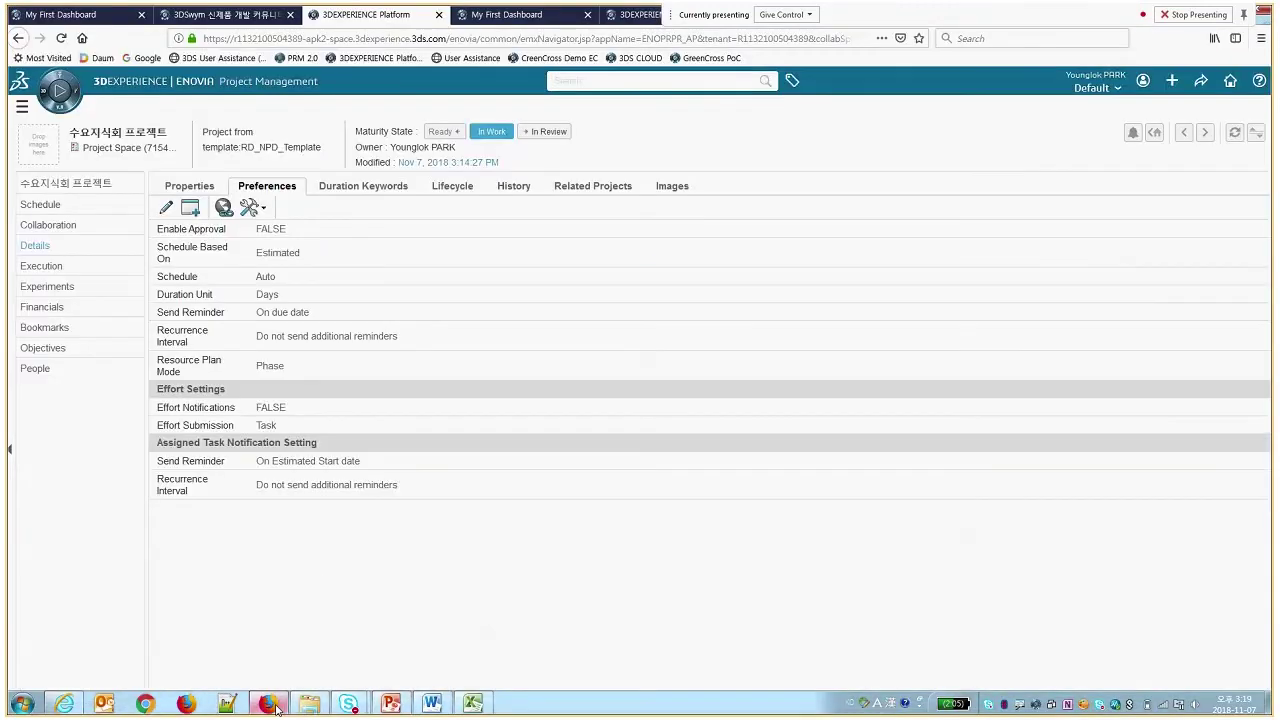
pyautogui.click(60, 268)
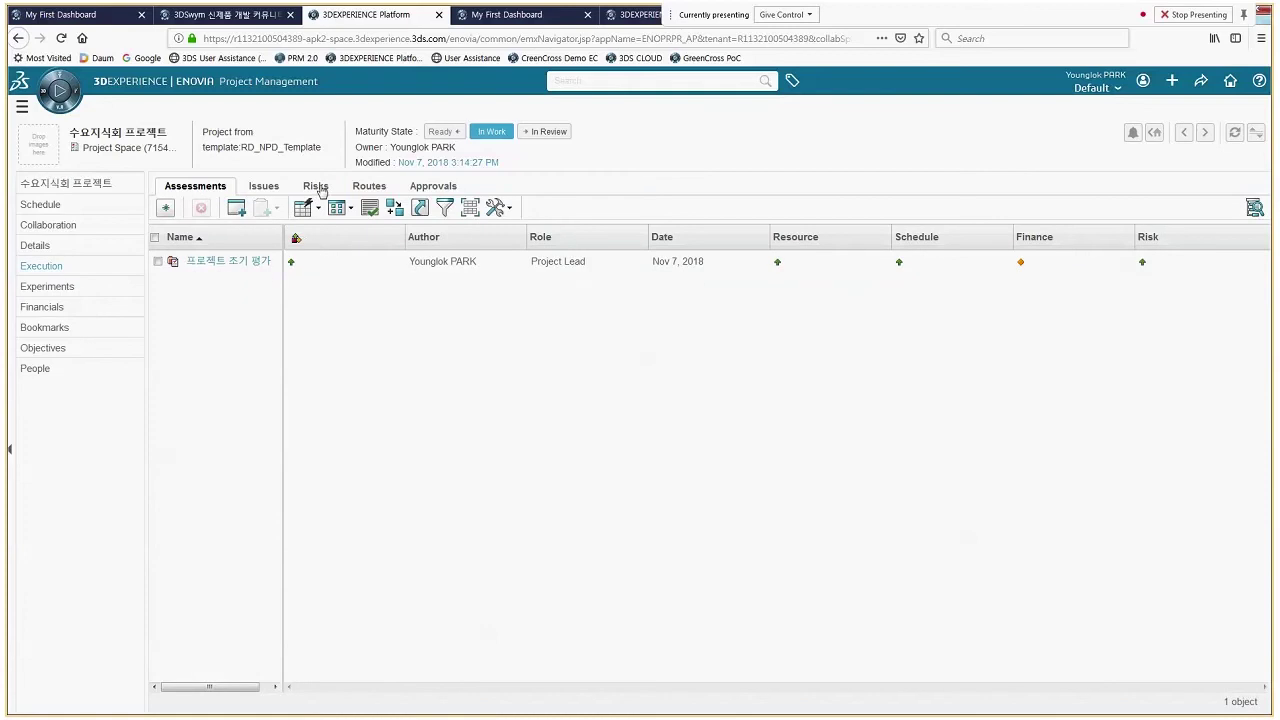
pyautogui.click(227, 260)
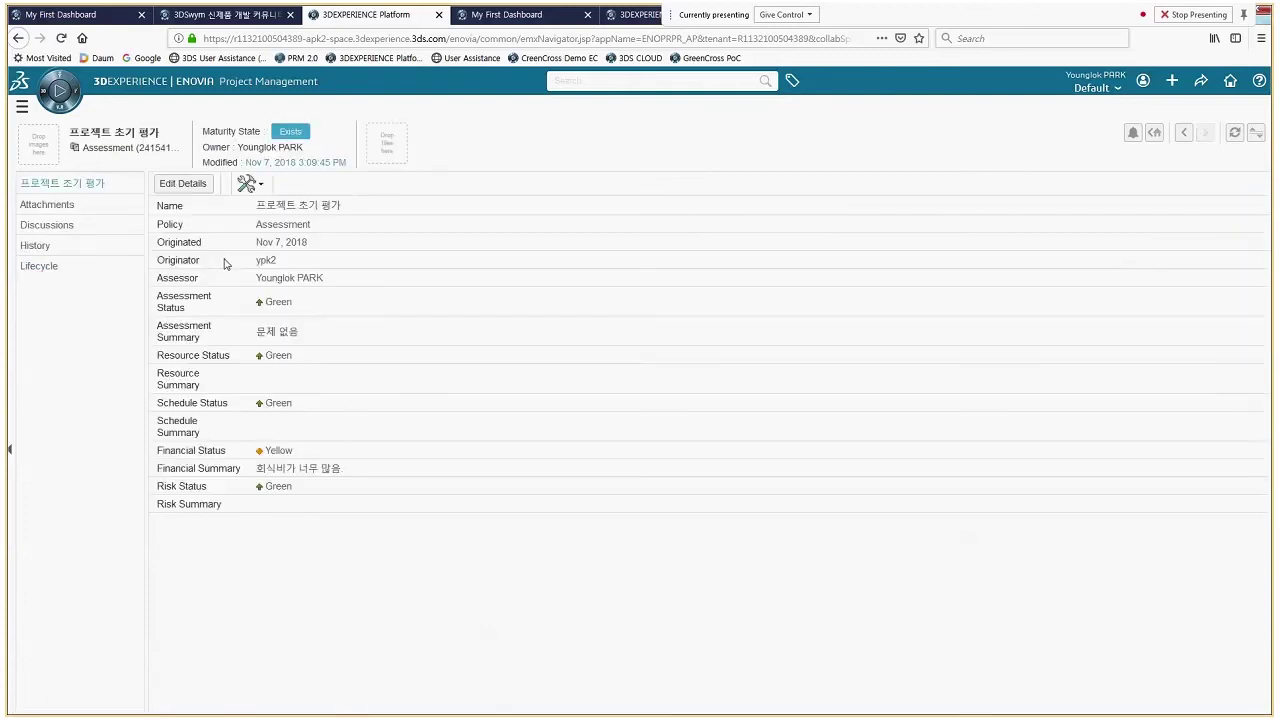
pyautogui.click(47, 228)
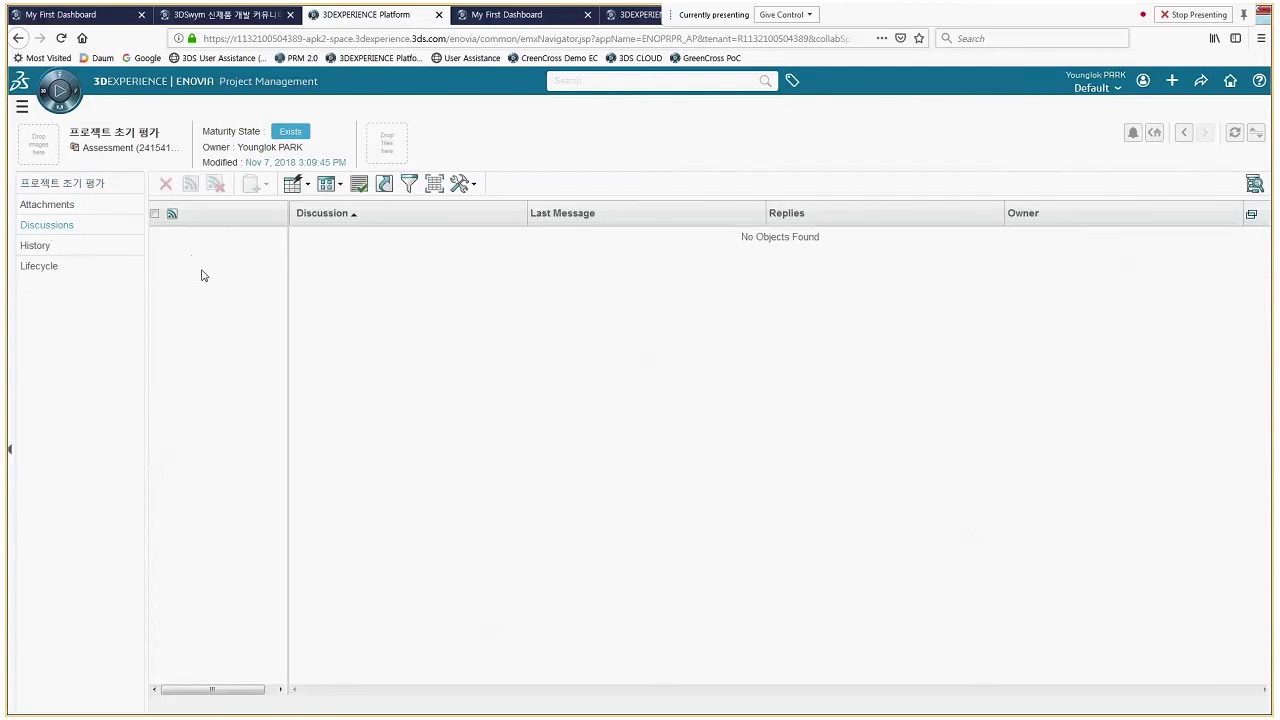
# - Return to the project's execution data and open the risk 예산 부족 리스크 to view its properties
pyautogui.click(1184, 134)
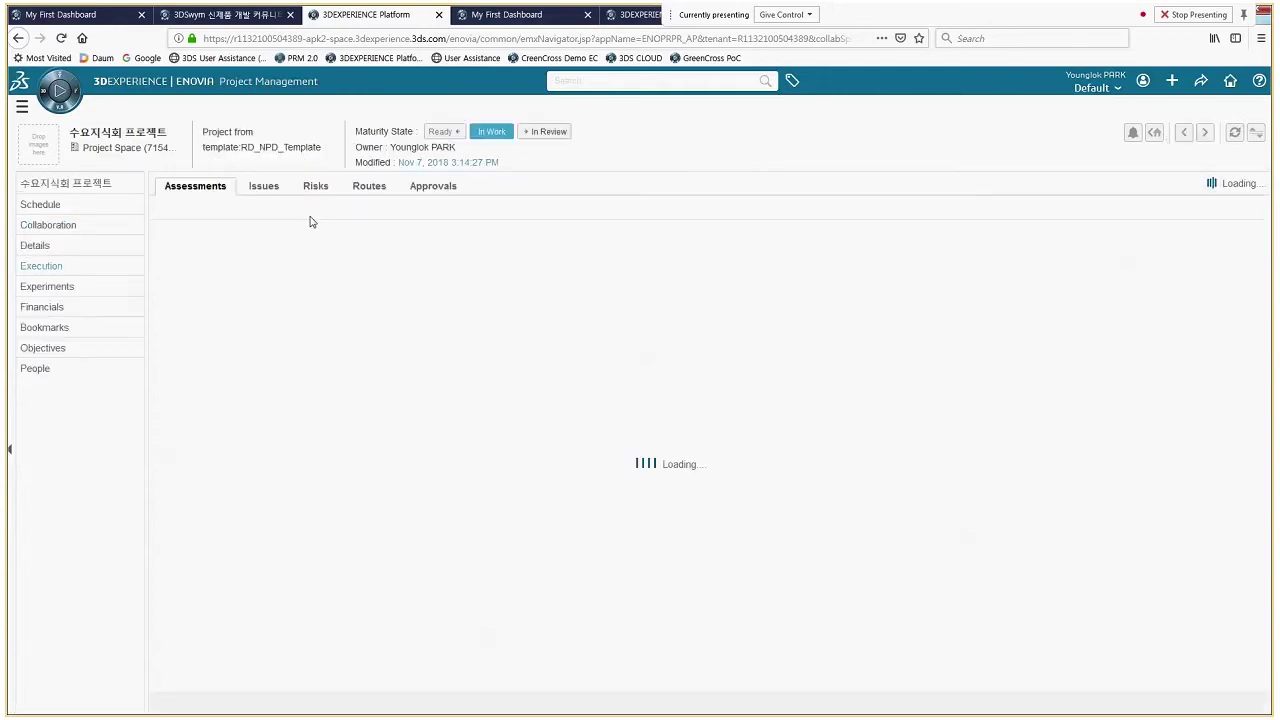
pyautogui.click(322, 186)
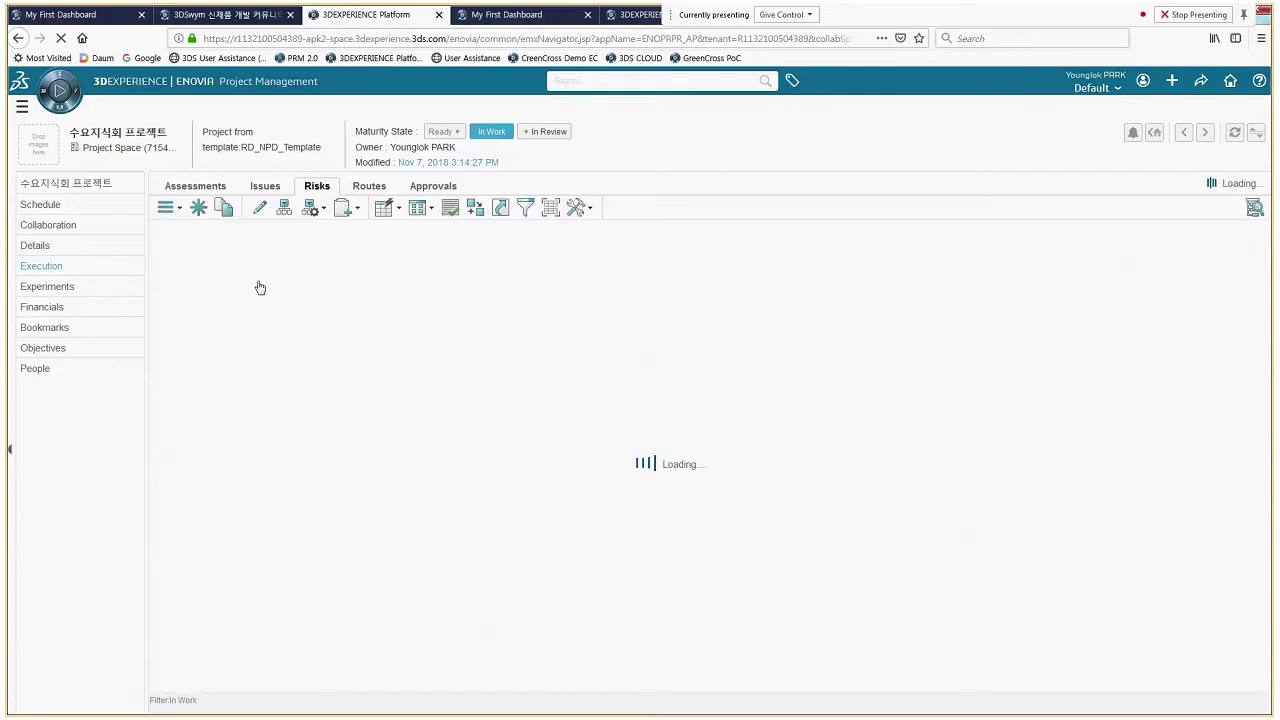
pyautogui.click(246, 322)
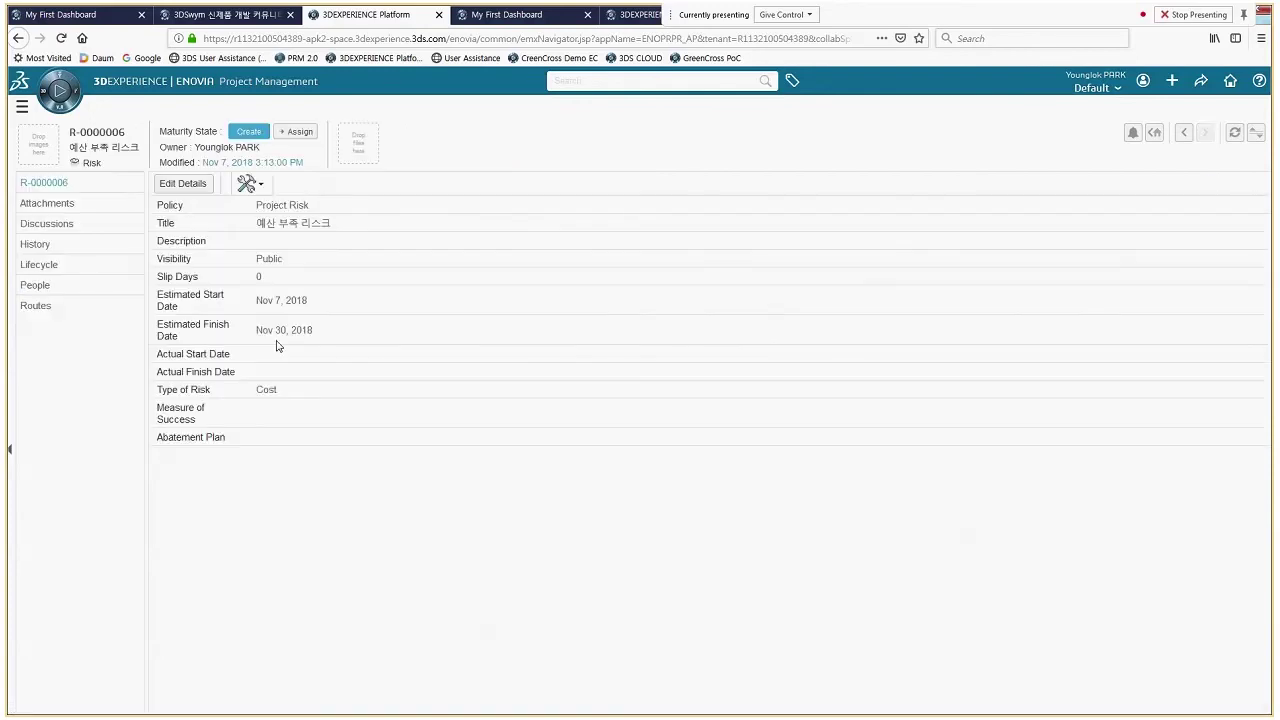
# - Check the discussions of the risk 예산 부족 리스크 and promote the risk through Assign to Active
pyautogui.click(47, 224)
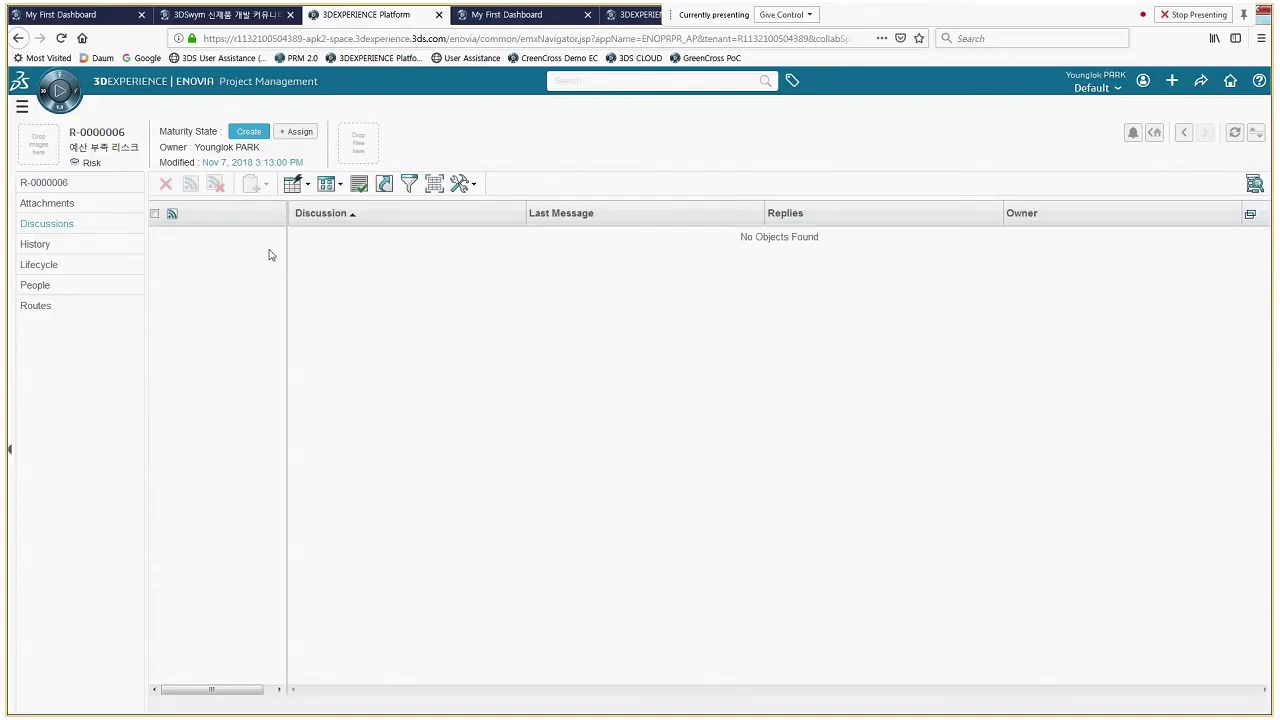
pyautogui.click(155, 215)
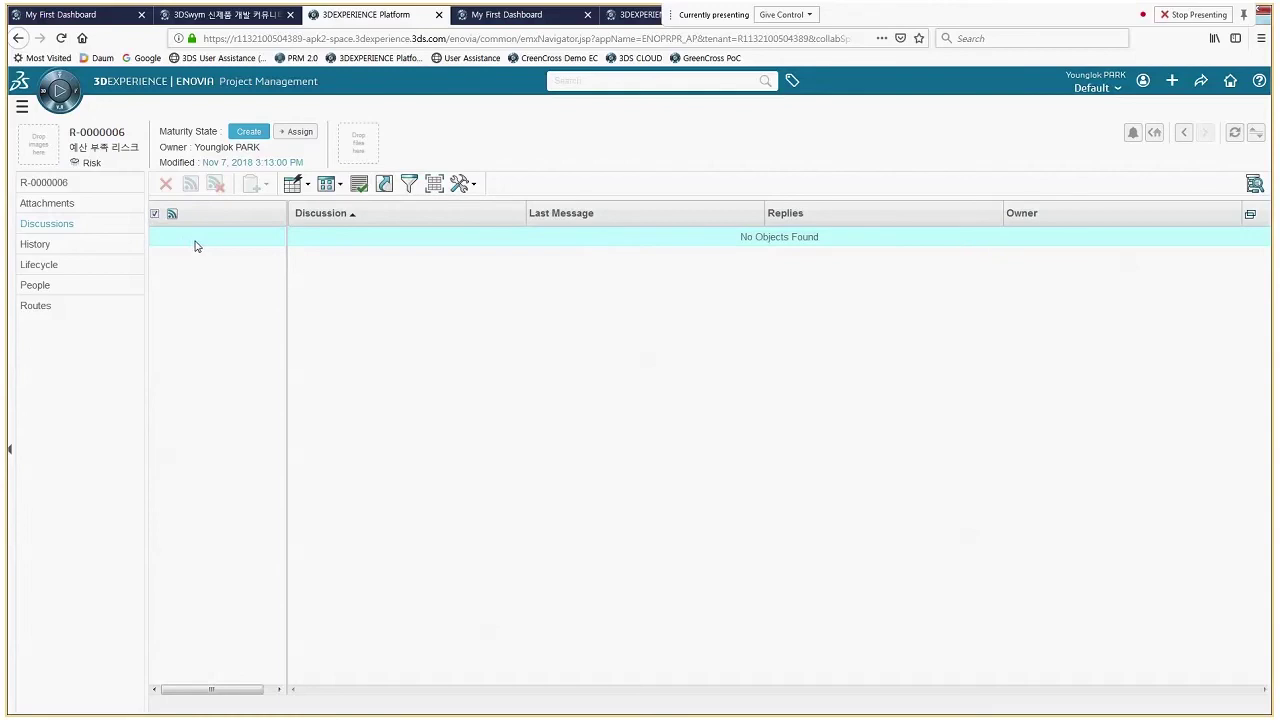
pyautogui.click(155, 214)
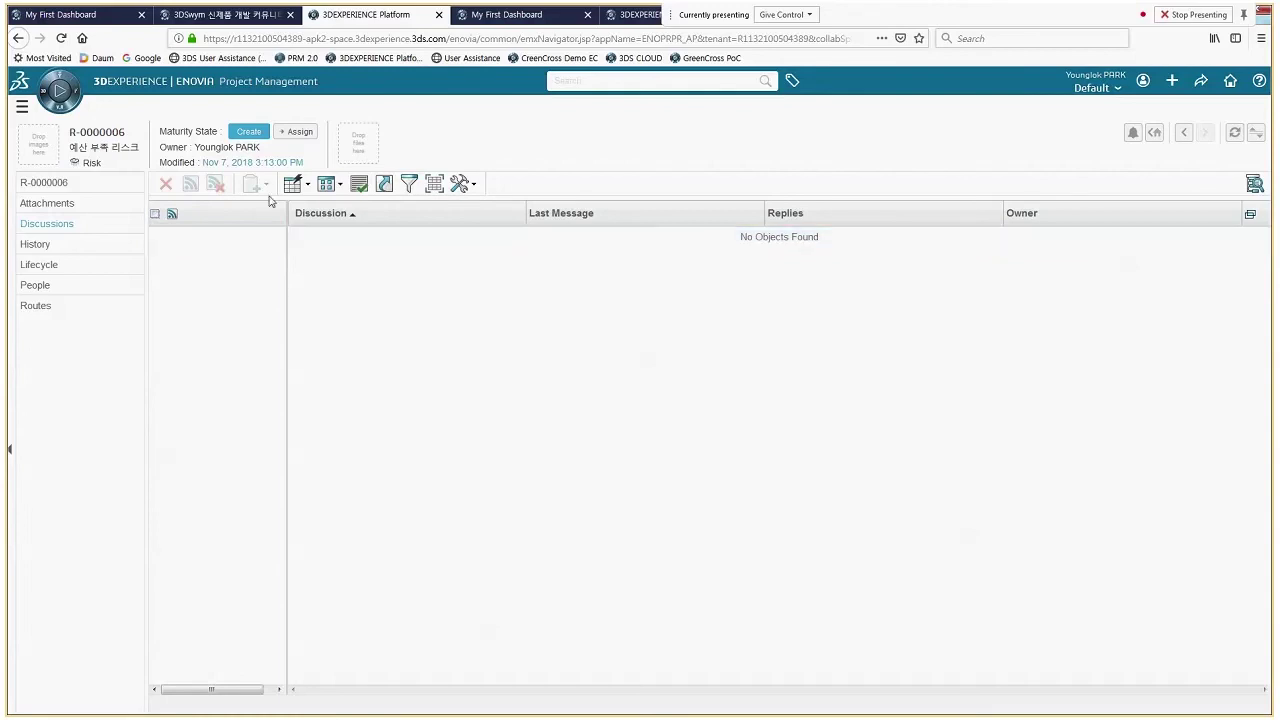
pyautogui.click(296, 131)
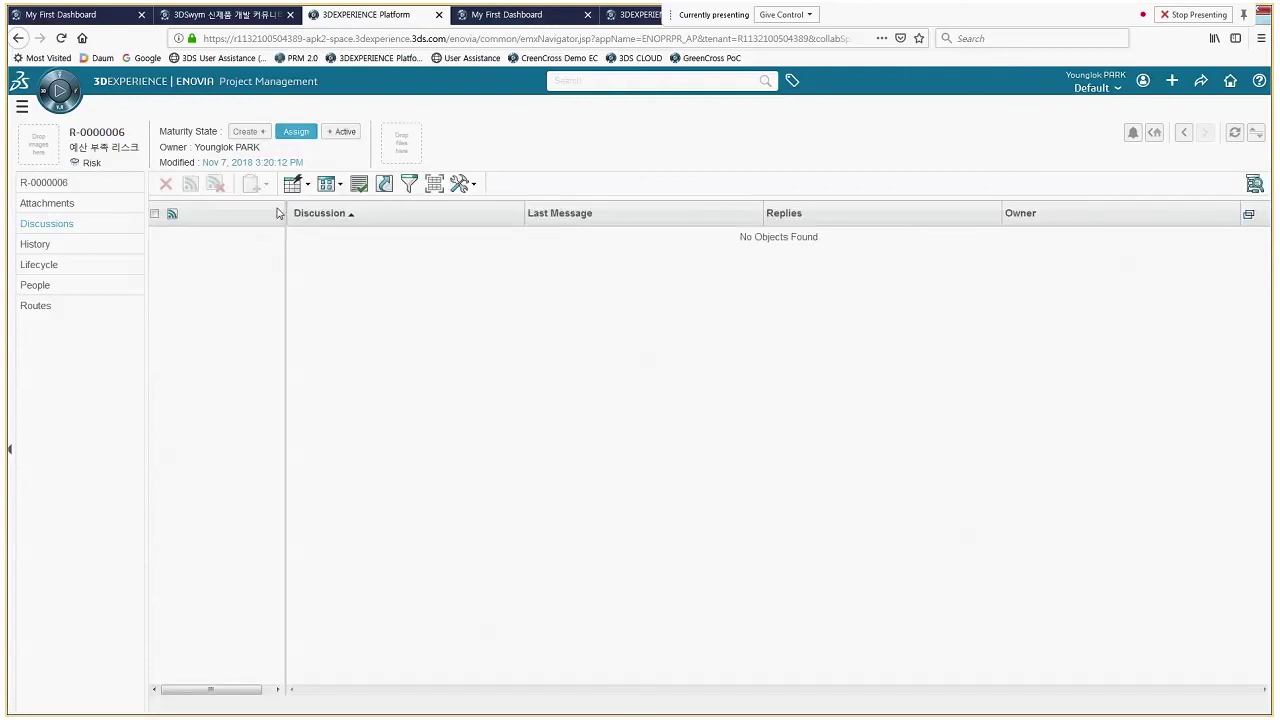
pyautogui.click(343, 132)
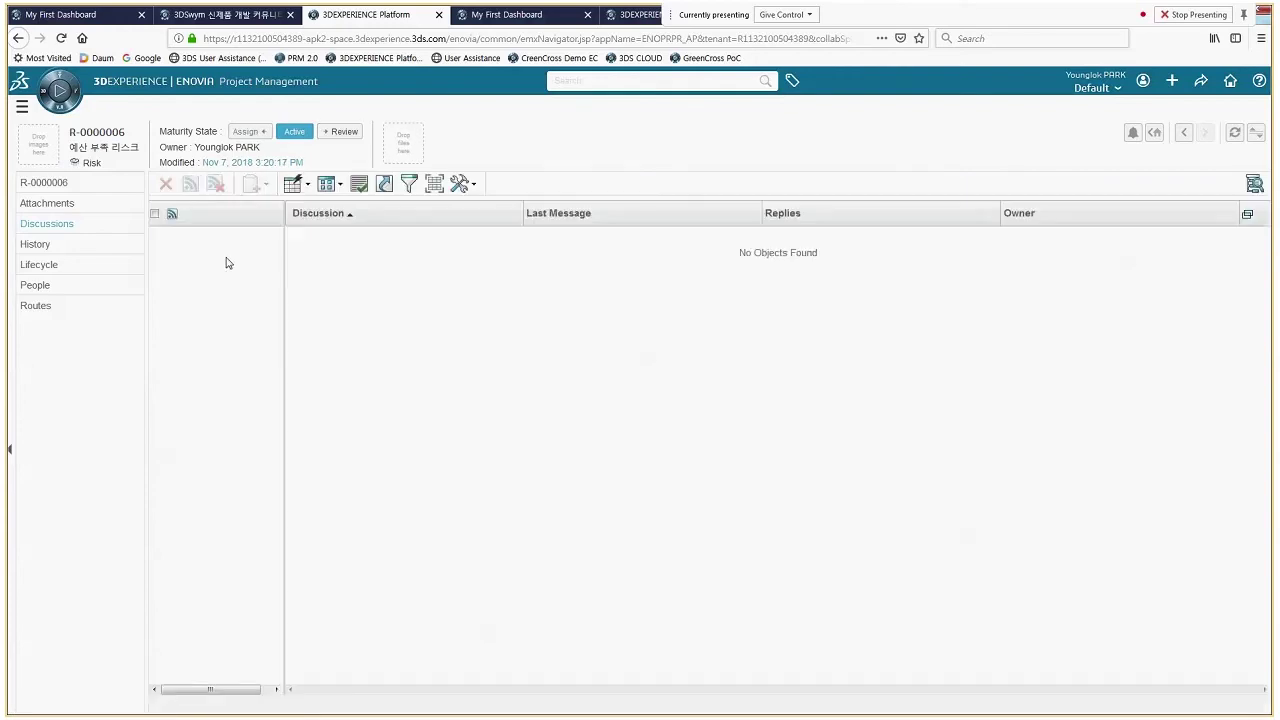
# - Recheck the active risk's discussion list and review its properties
pyautogui.click(155, 215)
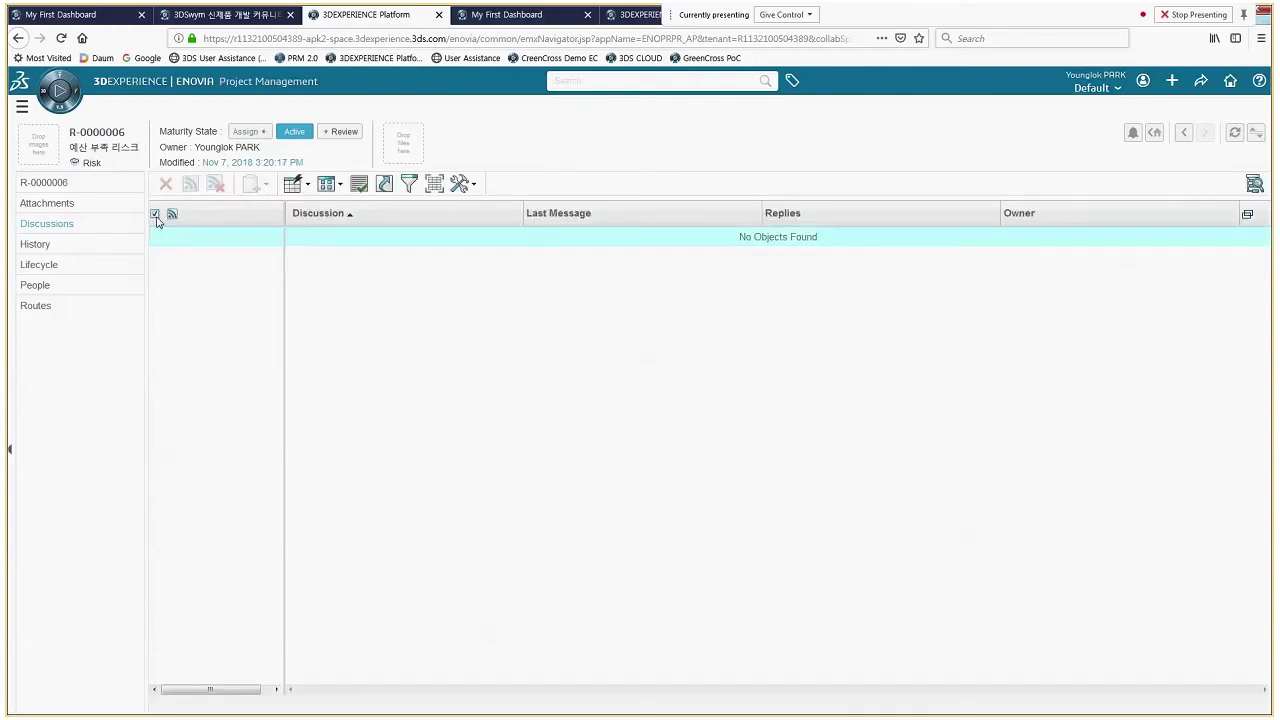
pyautogui.click(155, 214)
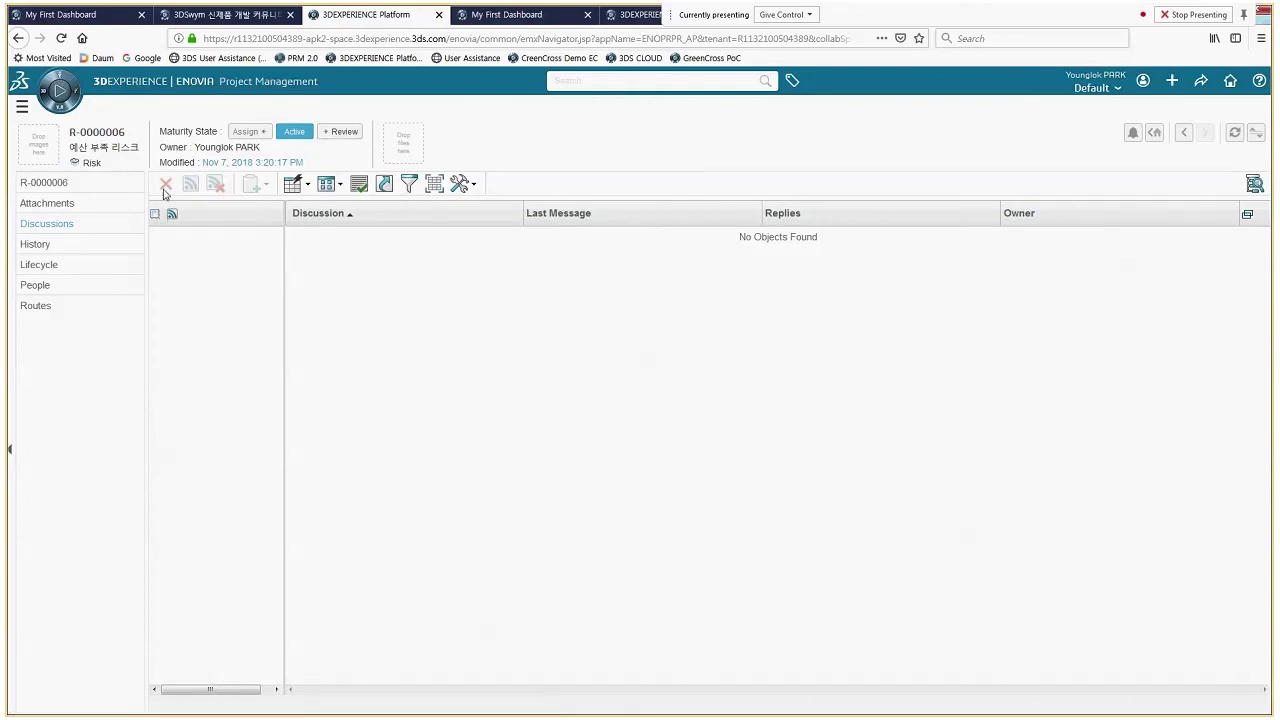
pyautogui.click(68, 228)
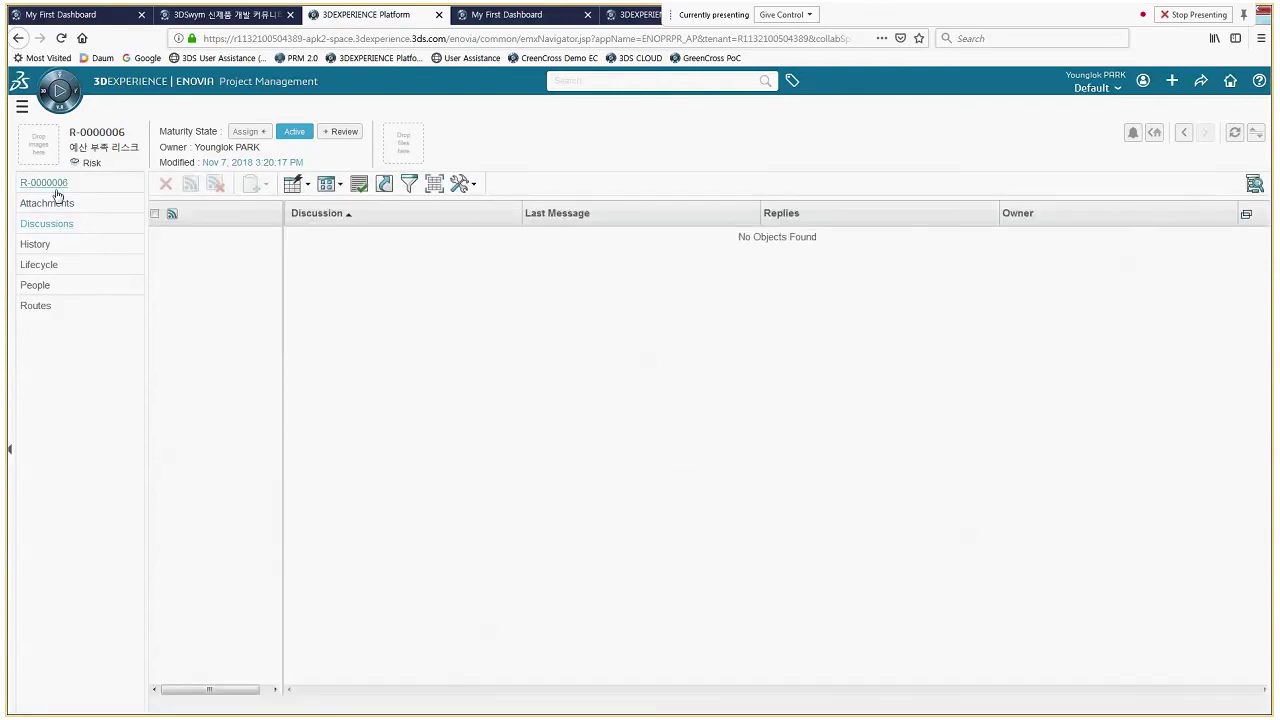
pyautogui.click(55, 188)
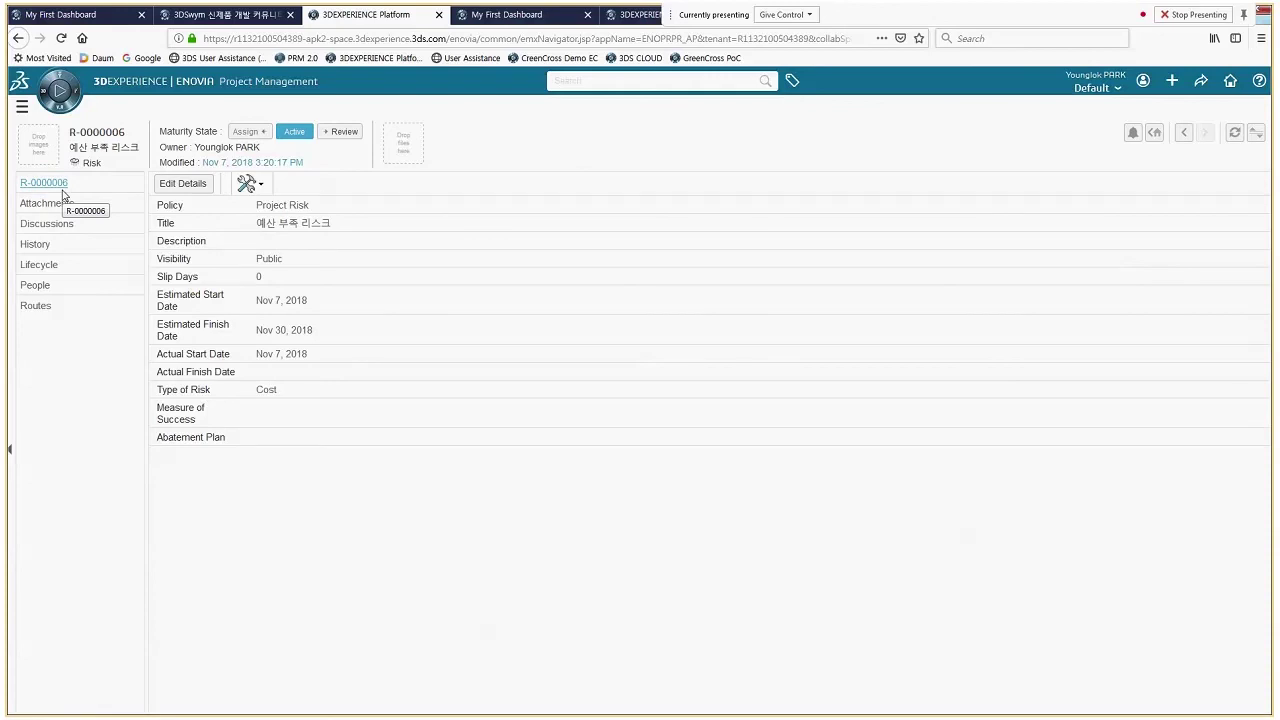
# - Add the risk's owner as an assignee of the risk 예산 부족 리스크
pyautogui.click(47, 289)
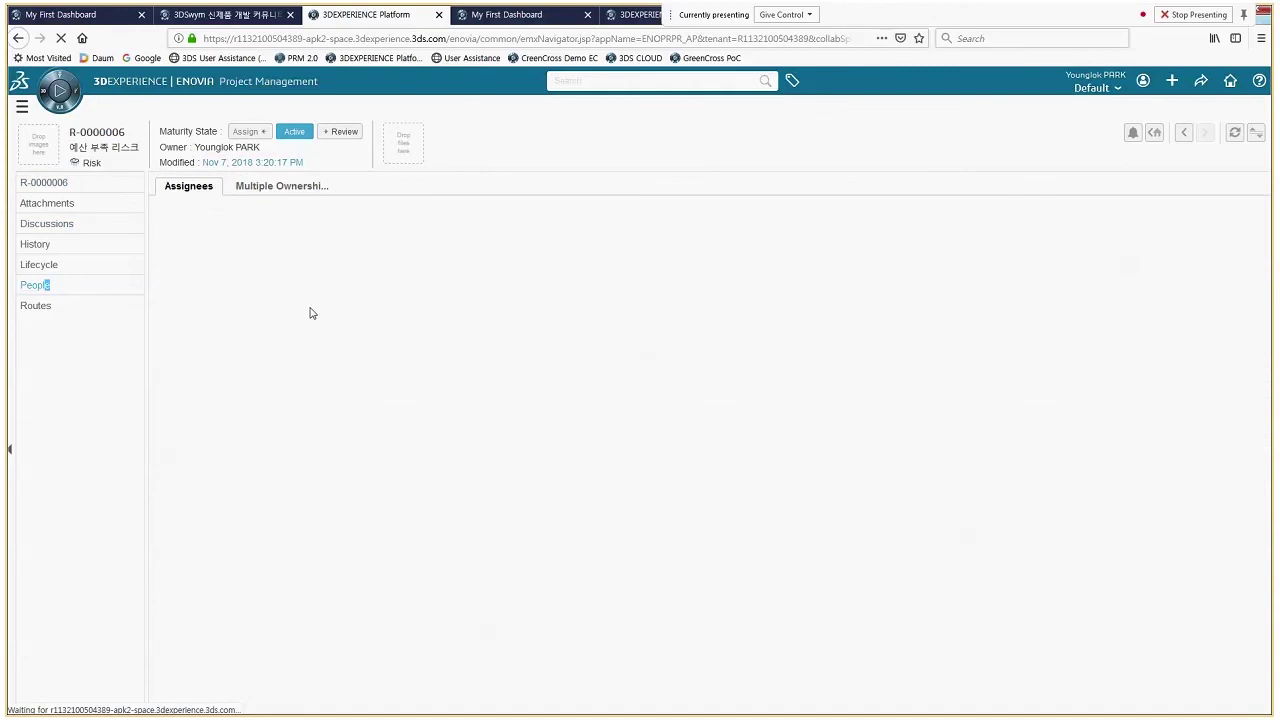
pyautogui.click(167, 207)
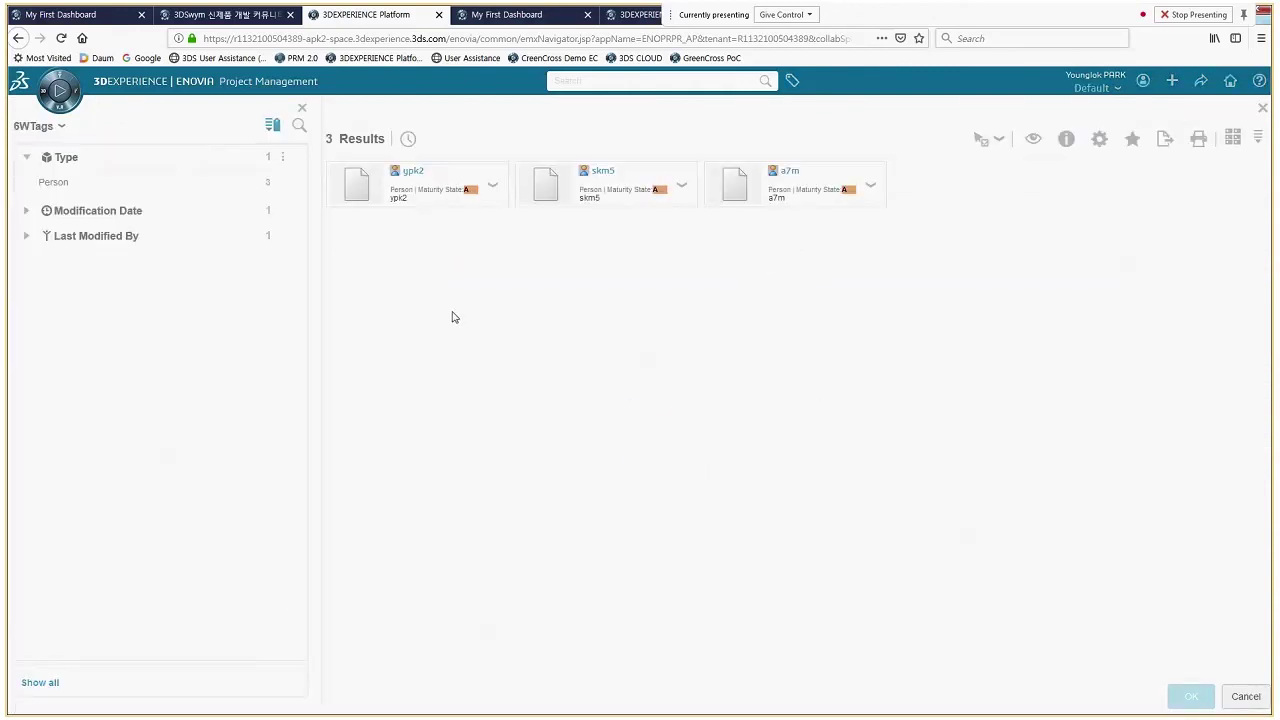
pyautogui.click(440, 186)
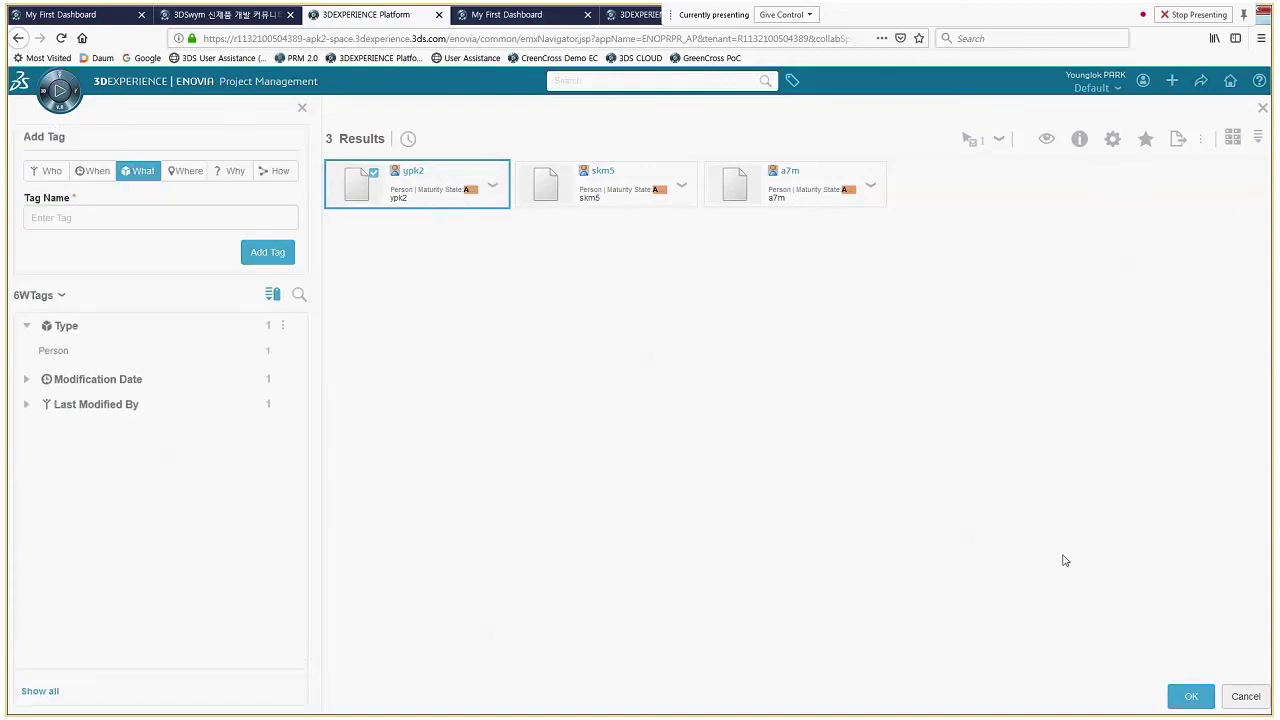
pyautogui.click(1192, 692)
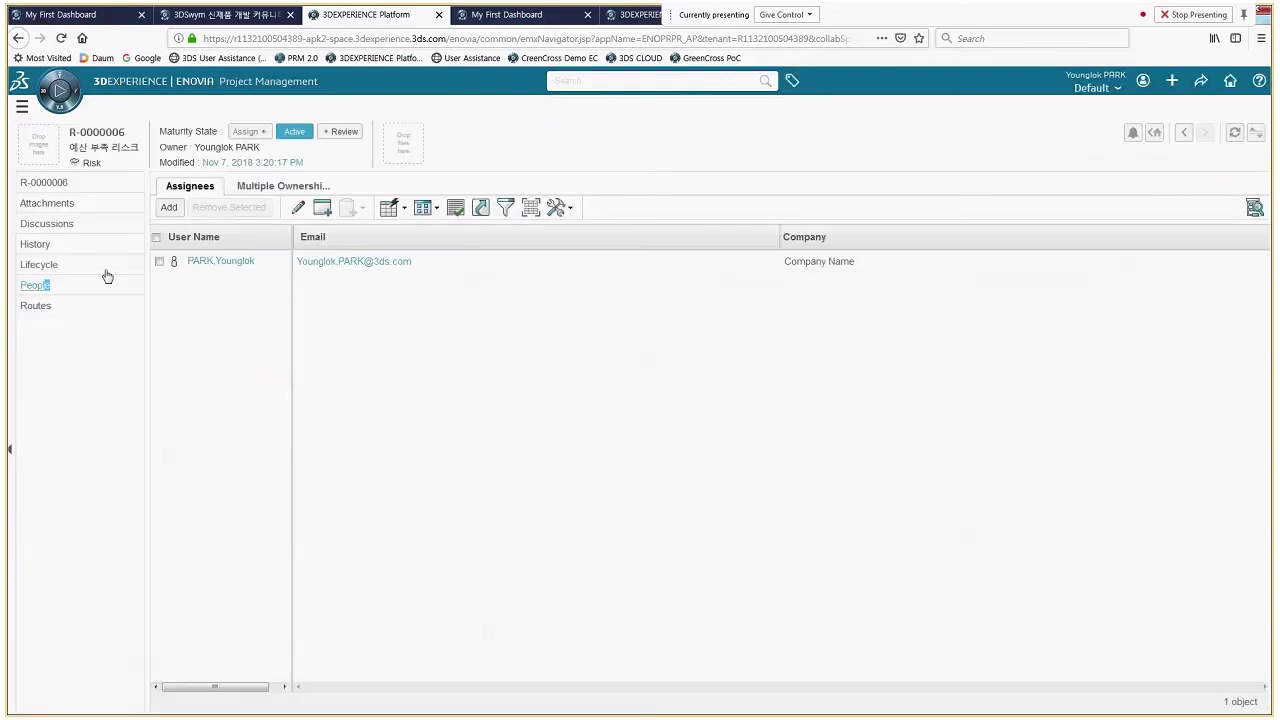
# - Check the assigned risk's discussions, then reopen the risk from the project's risk list and view its discussions again
pyautogui.click(50, 224)
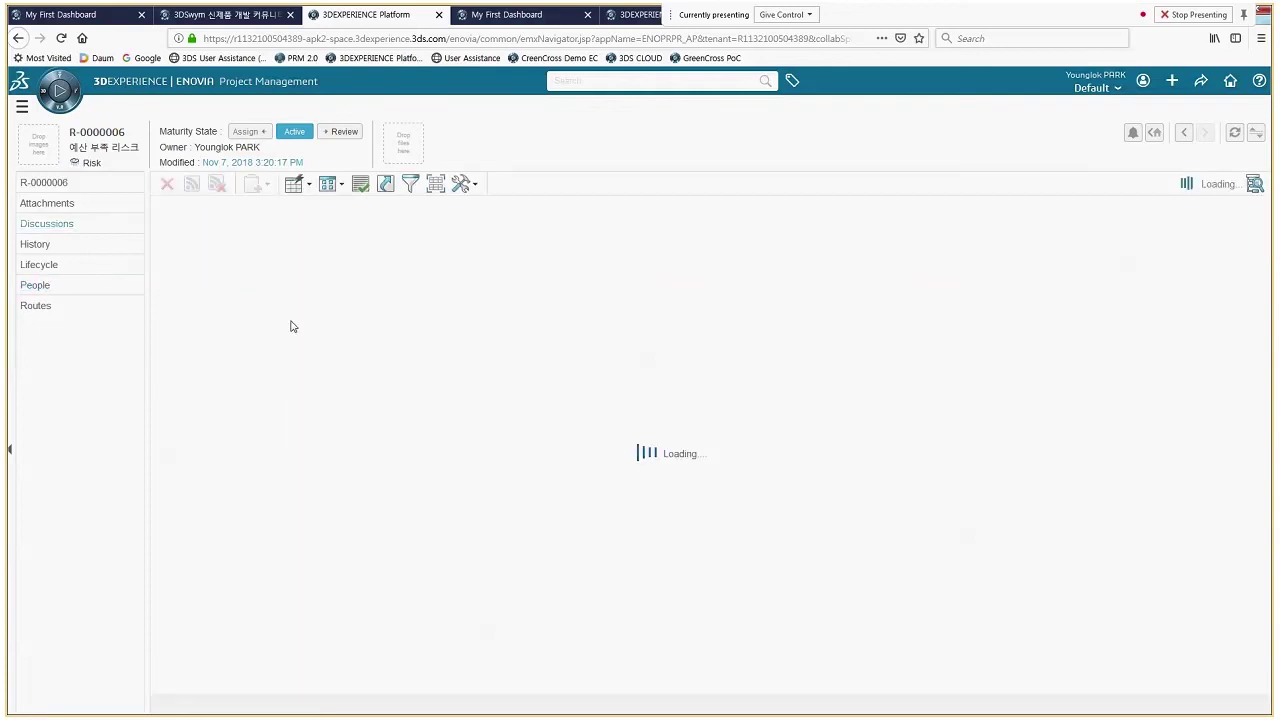
pyautogui.click(156, 213)
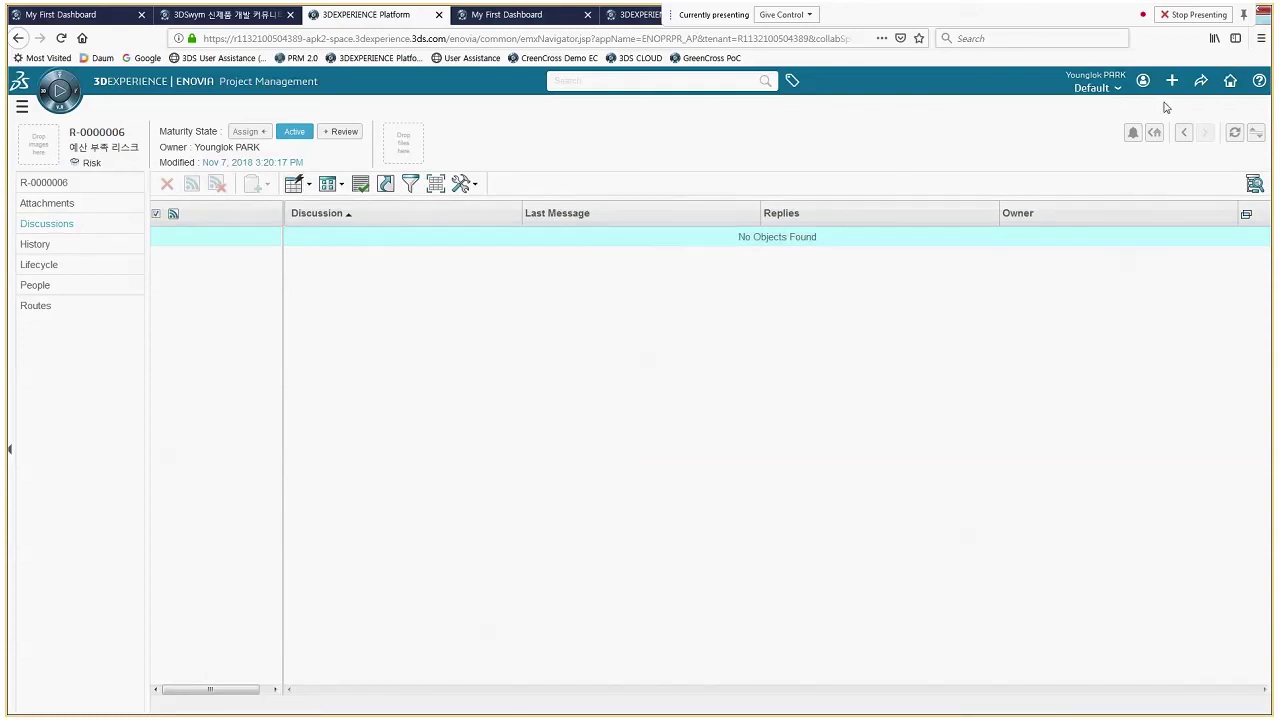
pyautogui.click(1184, 132)
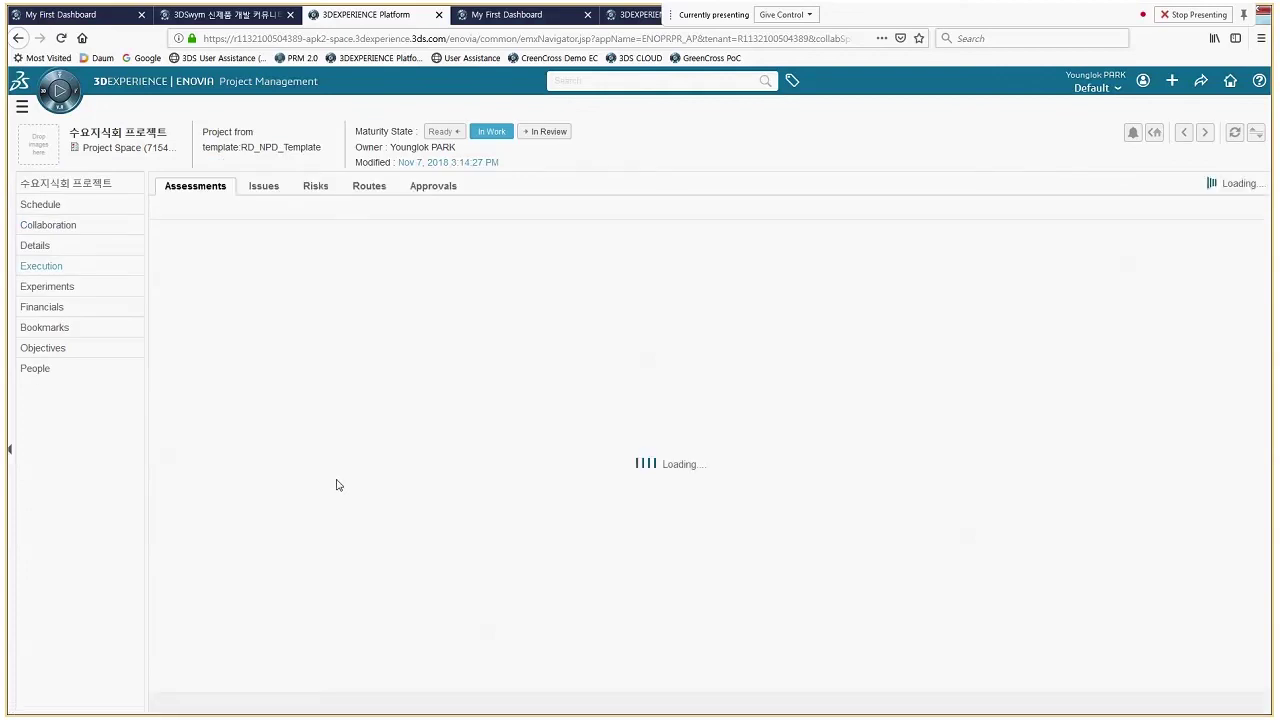
pyautogui.click(322, 187)
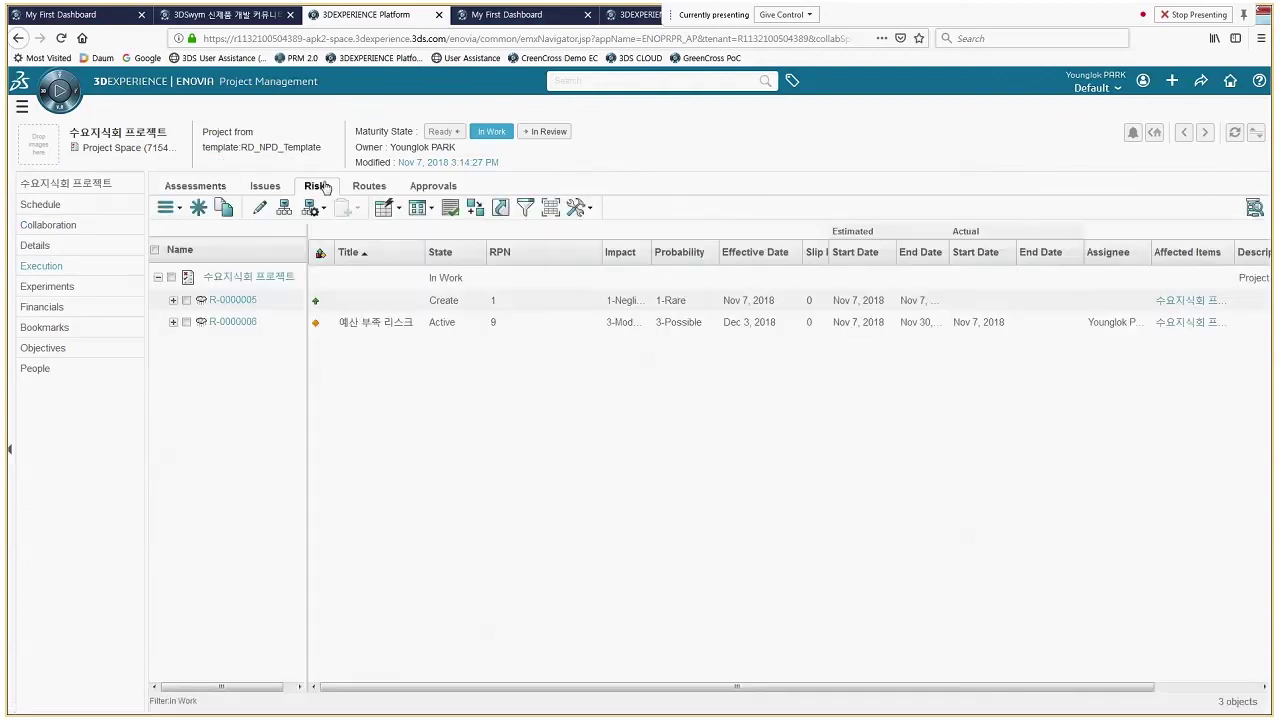
pyautogui.click(232, 321)
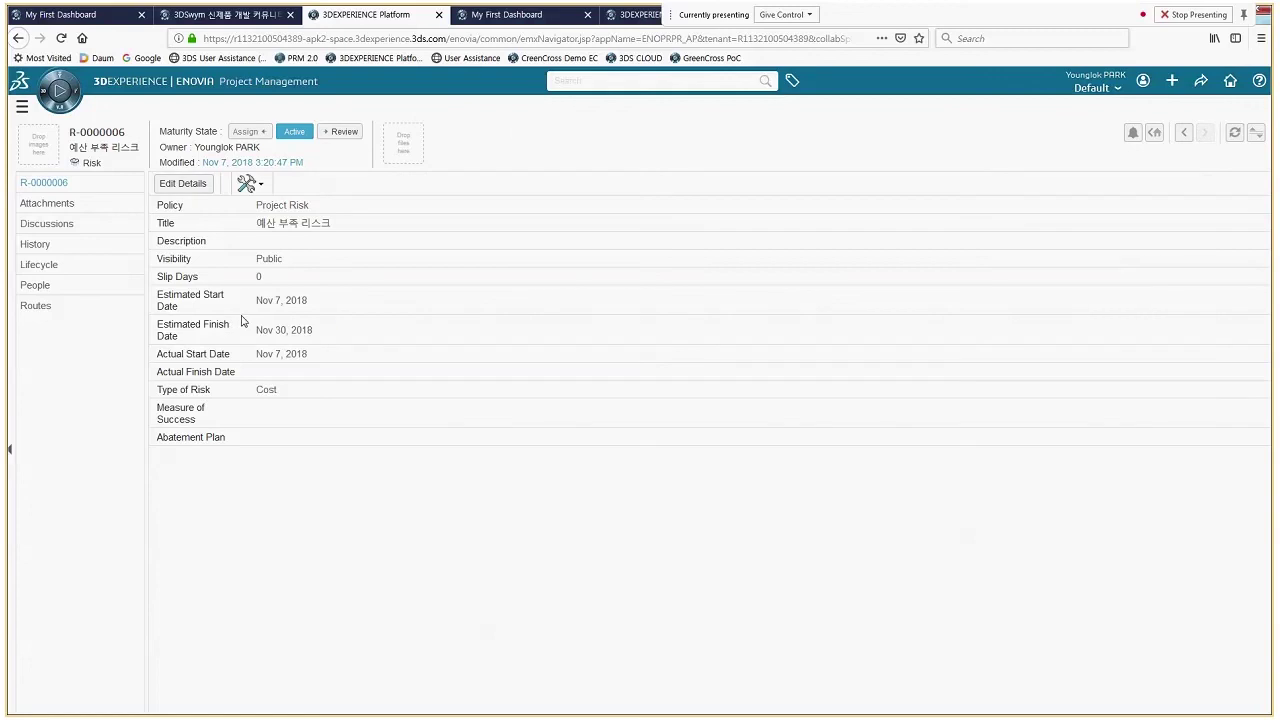
pyautogui.click(50, 224)
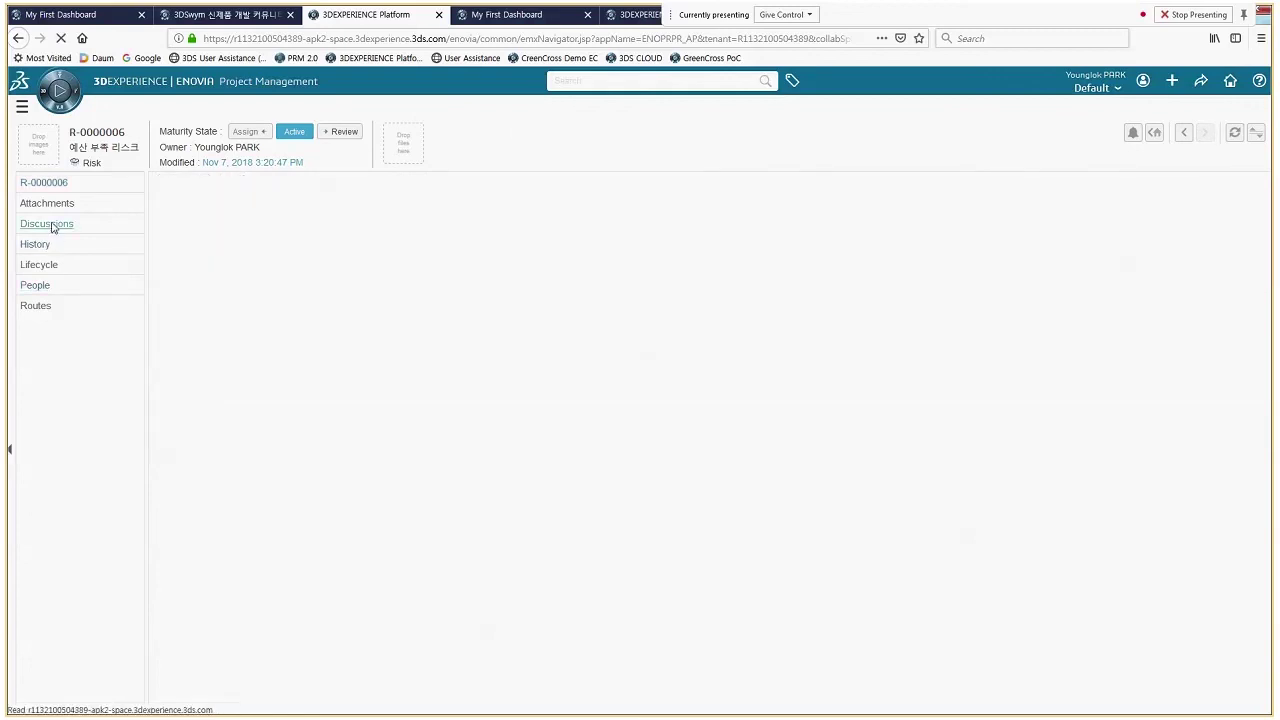